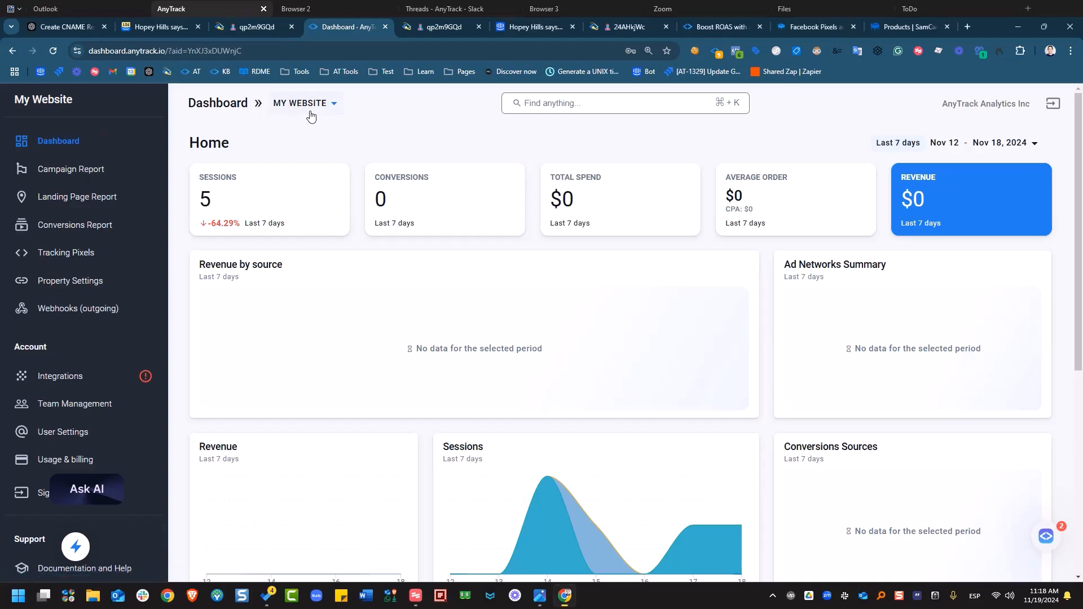
# - Select the My Website property from AnyTrack's tracked properties list
pyautogui.click(310, 110)
pyautogui.scroll(-8, 326, 174)
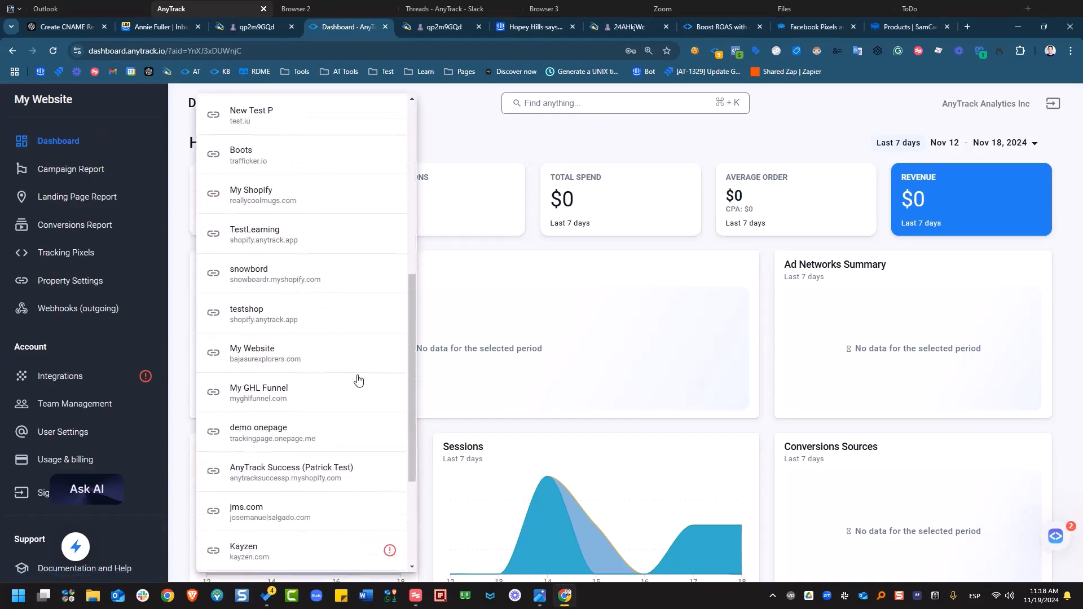
pyautogui.scroll(-3, 362, 393)
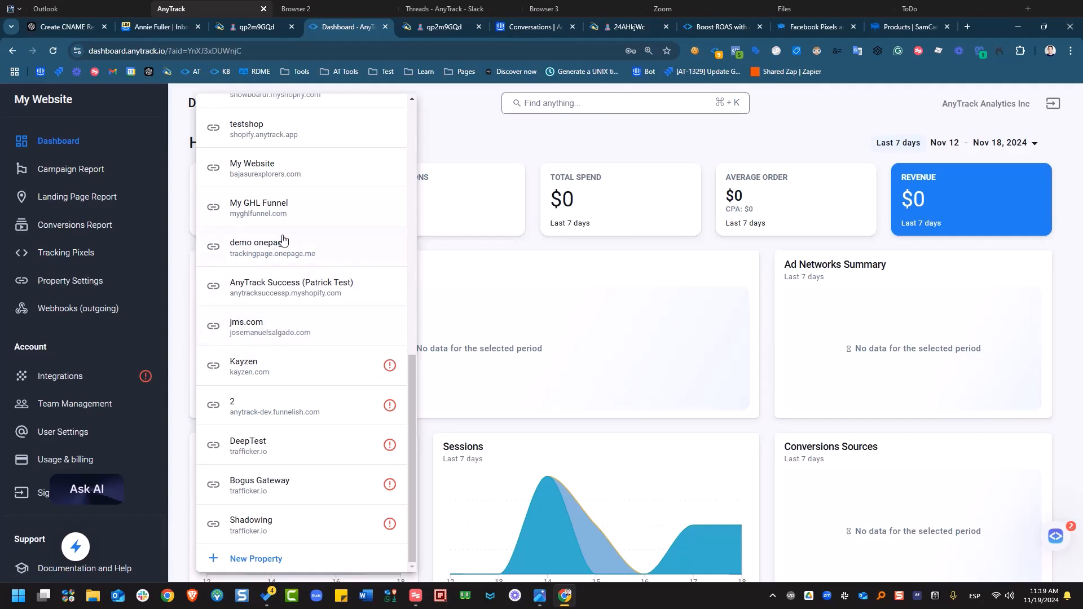
pyautogui.click(324, 167)
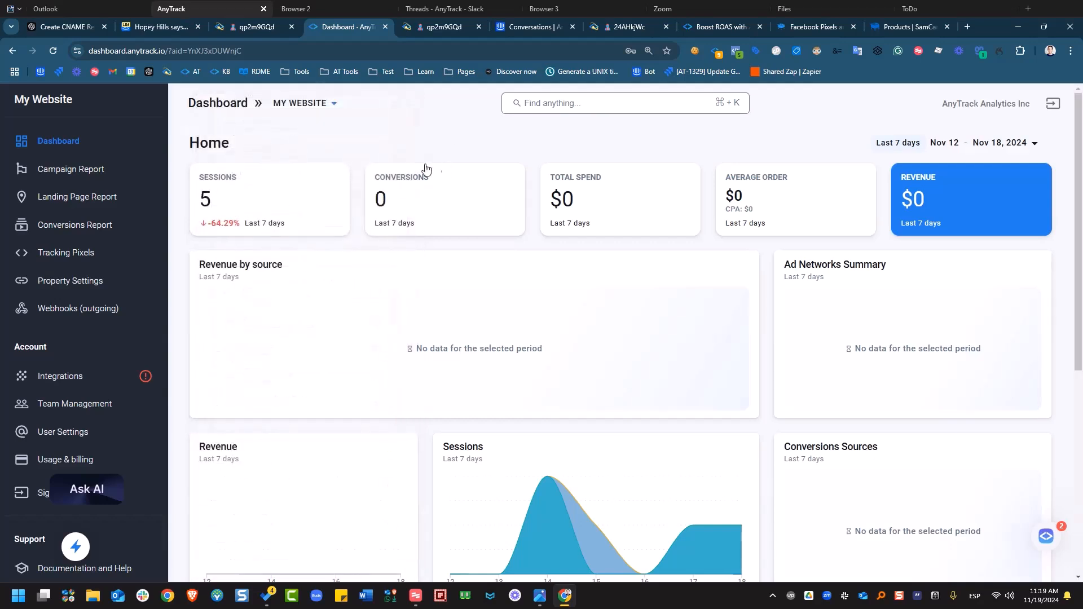
# - Copy My Website's tracking script code from Property Settings and go to the SamCart tab
pyautogui.click(78, 289)
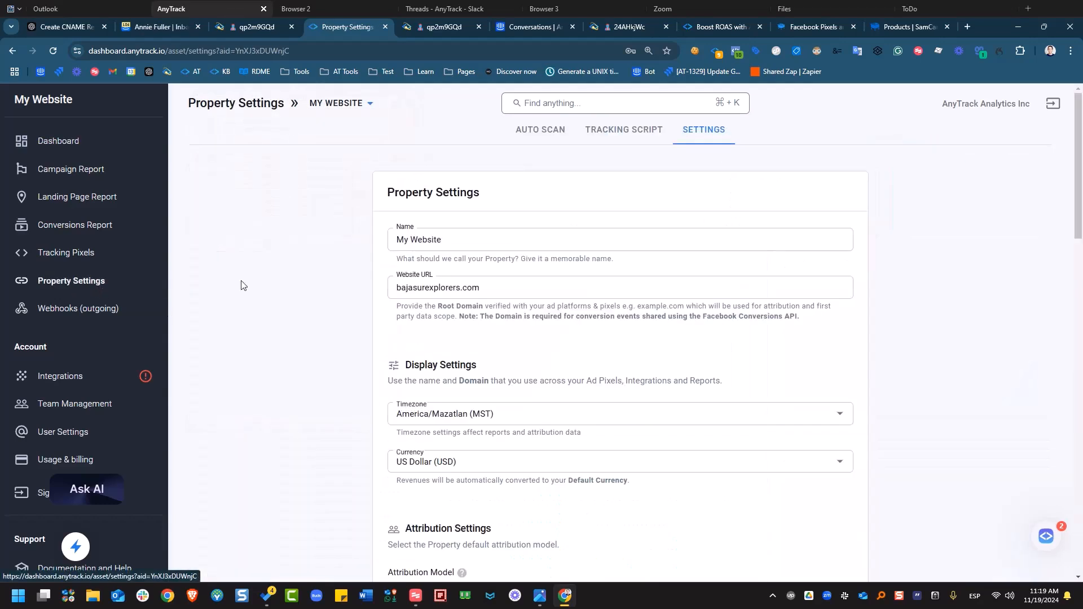
pyautogui.click(615, 140)
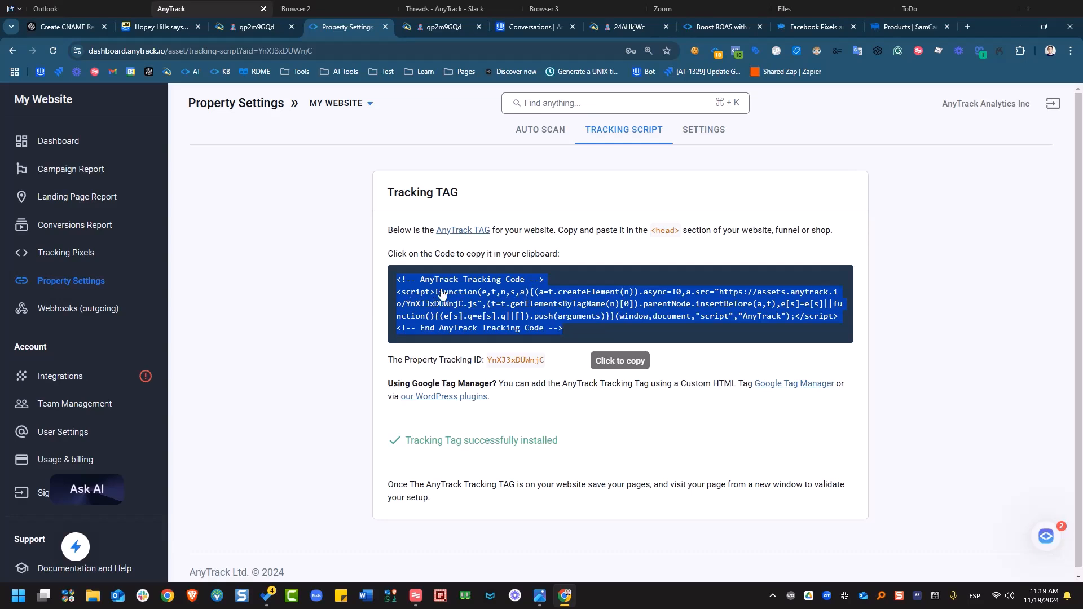
pyautogui.click(487, 303)
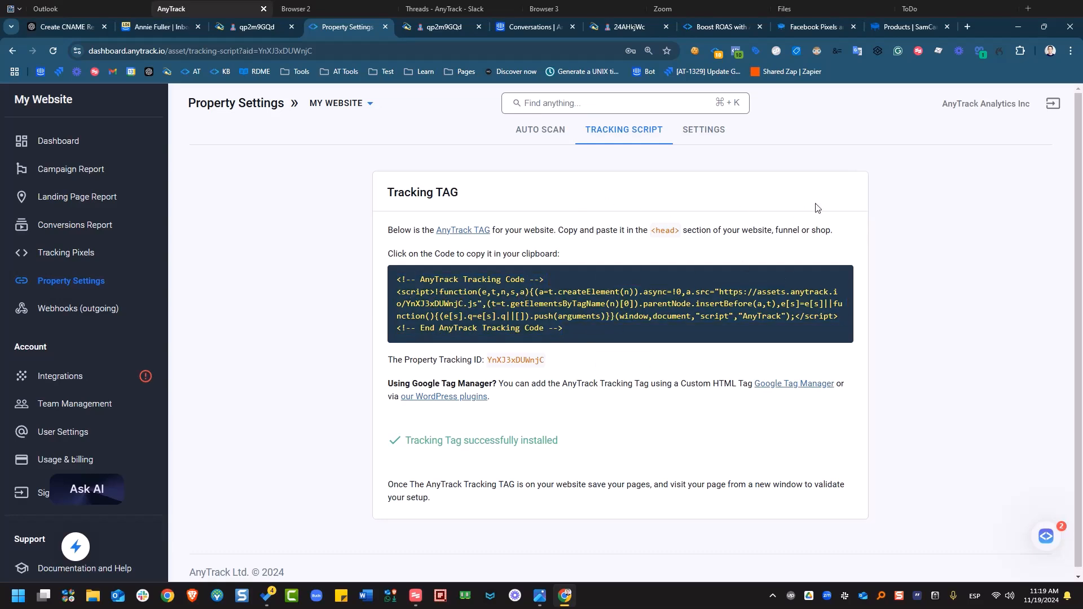
pyautogui.click(900, 28)
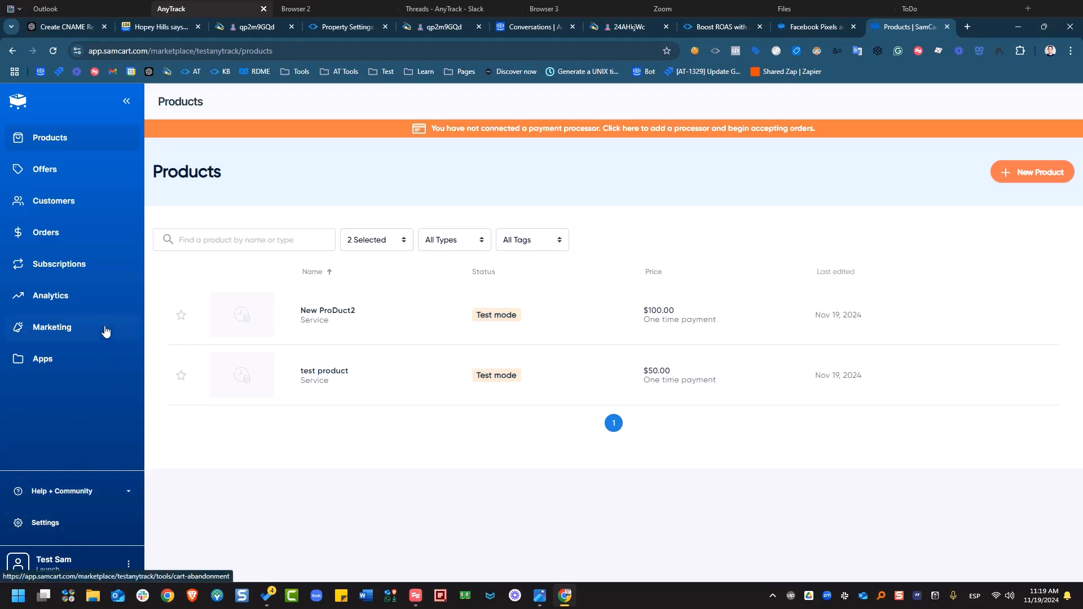
# - Paste the AnyTrack tracking code into SamCart's Tracking & Pixels Header HTML box and save changes
pyautogui.click(63, 523)
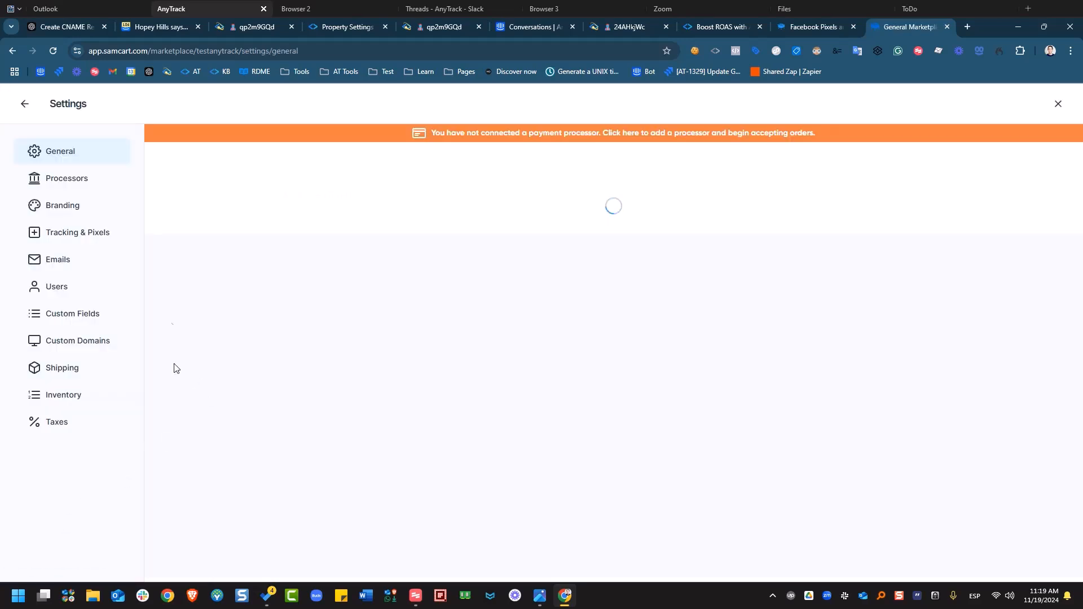
pyautogui.click(85, 234)
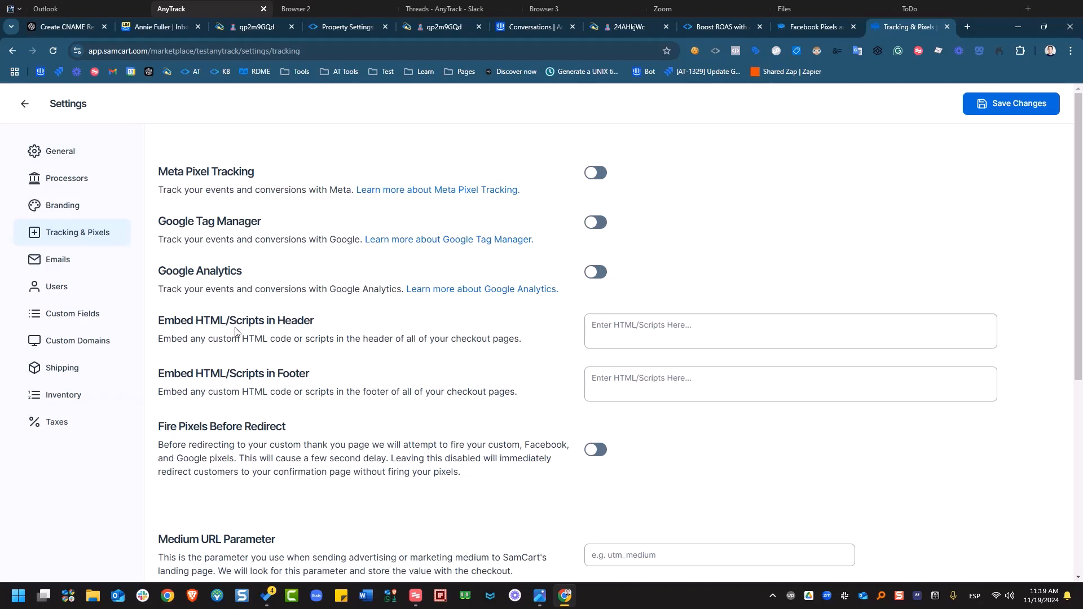
pyautogui.click(654, 326)
pyautogui.rightClick(654, 327)
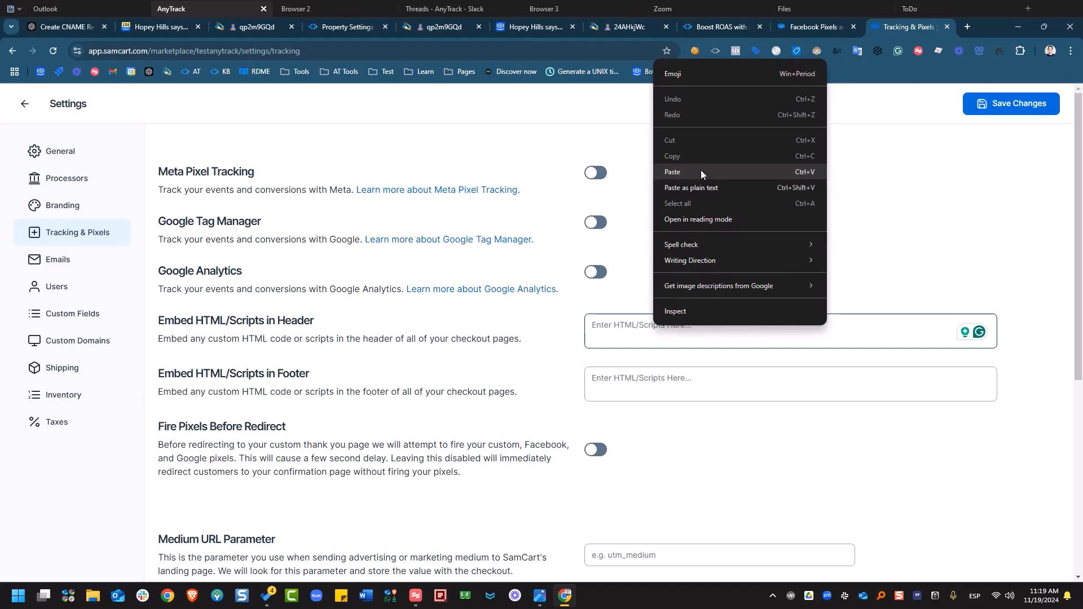
pyautogui.click(701, 172)
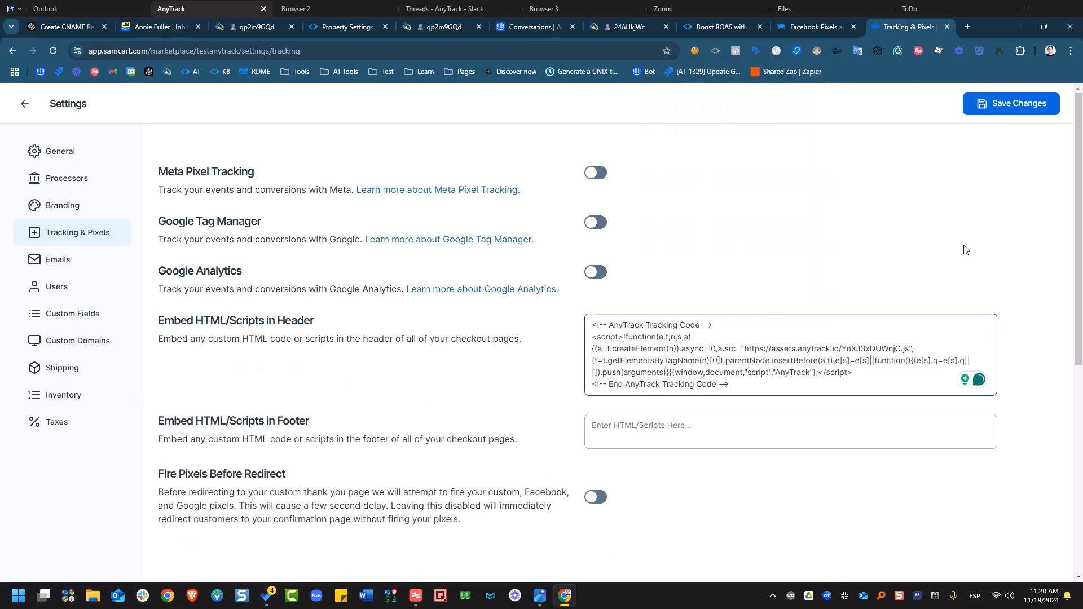
pyautogui.click(997, 110)
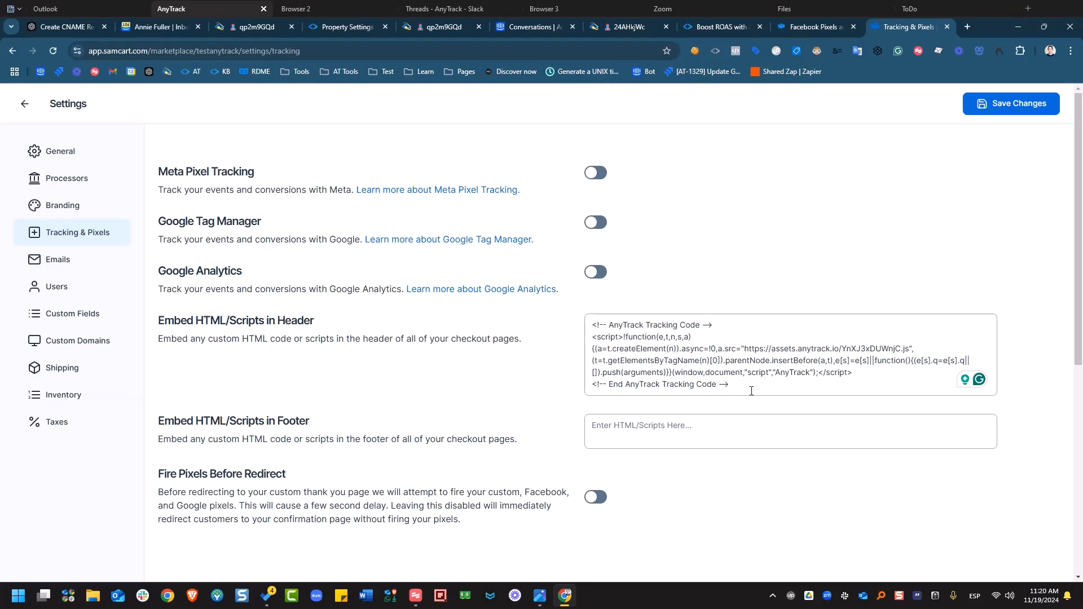
pyautogui.click(996, 102)
# - Move from the SamCart products list back to the AnyTrack tab
pyautogui.click(17, 106)
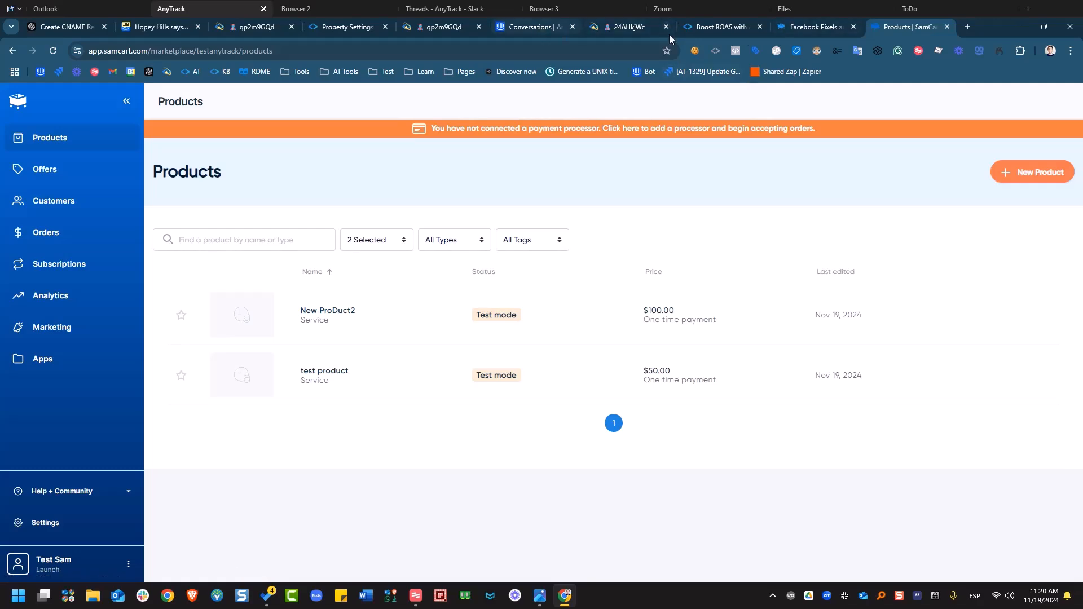
pyautogui.click(731, 26)
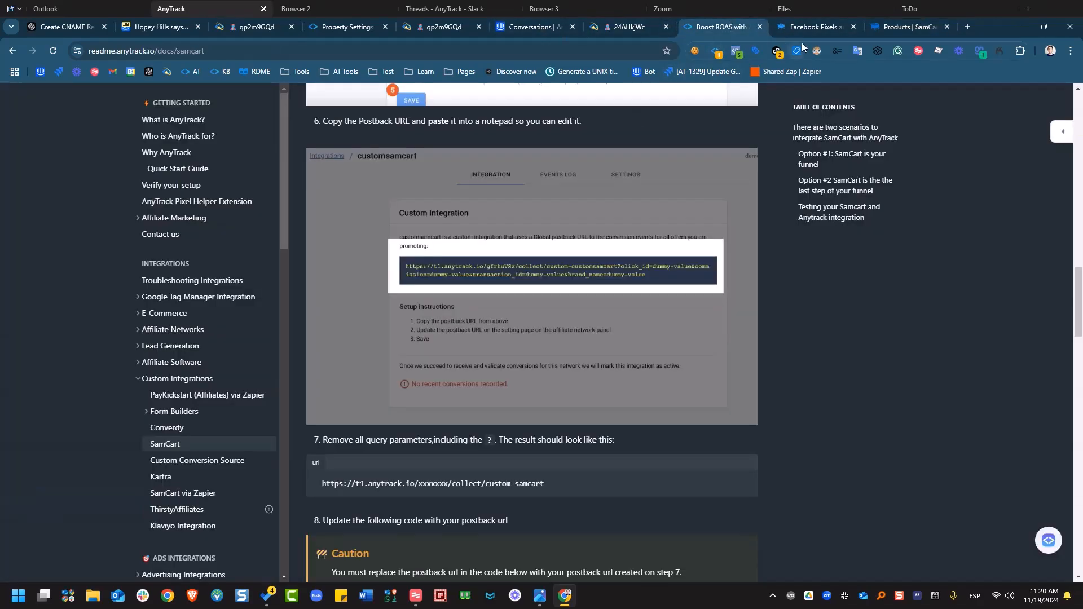
pyautogui.click(313, 29)
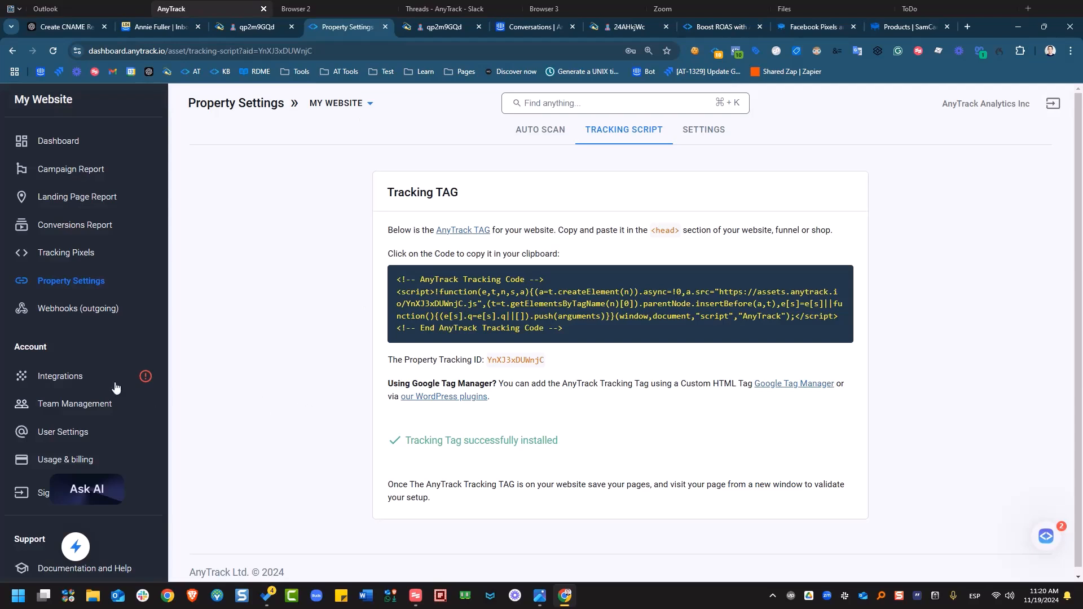
# - Search the Add Integration catalog for 'cus' and open the Custom integration card
pyautogui.click(84, 384)
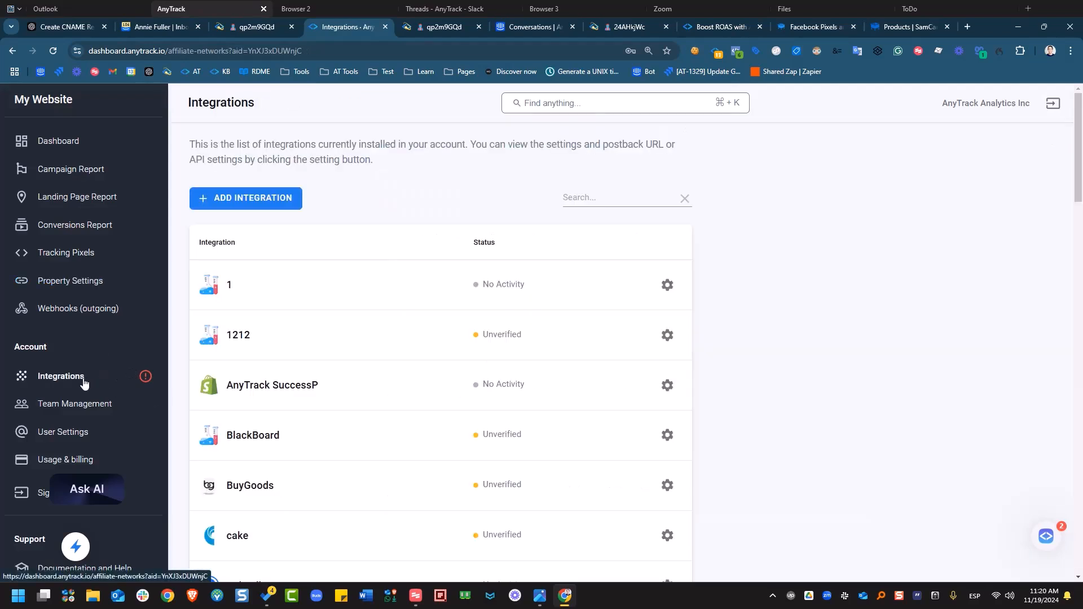
pyautogui.click(250, 203)
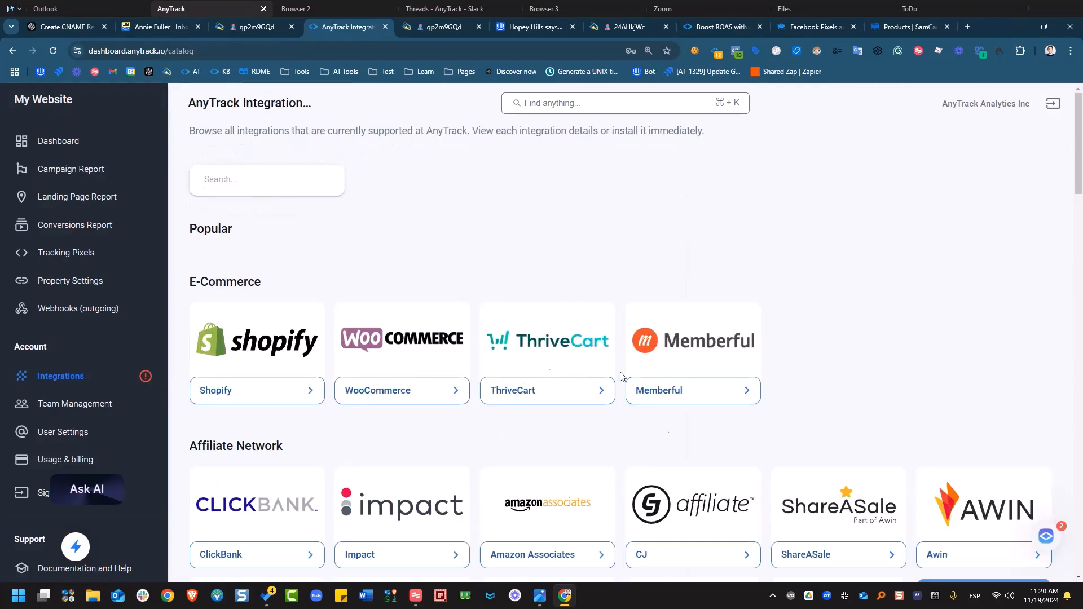
pyautogui.scroll(-3, 743, 357)
pyautogui.scroll(3, 744, 357)
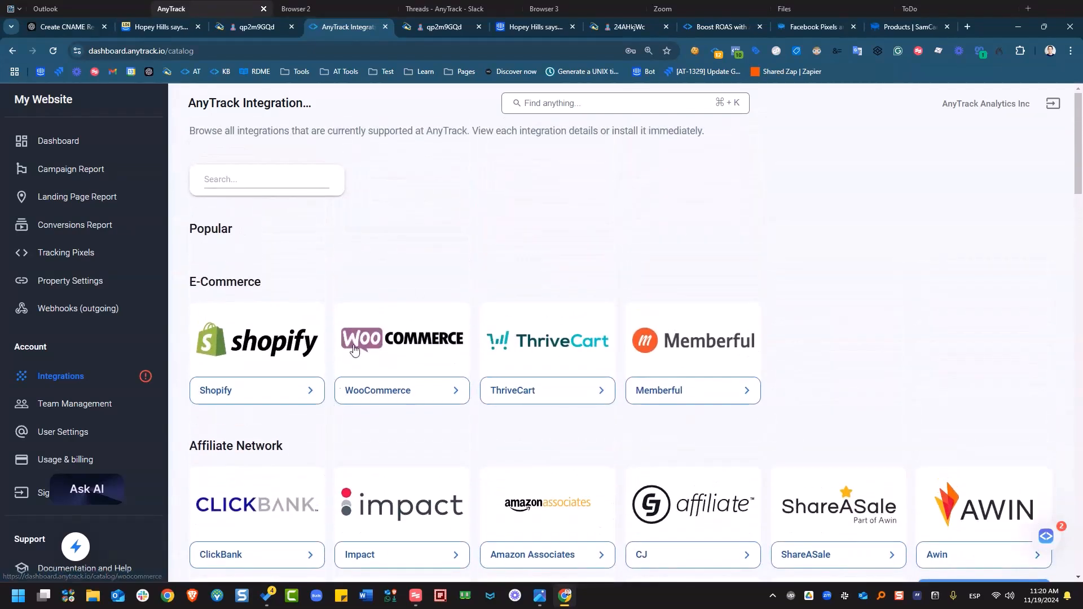
pyautogui.click(282, 176)
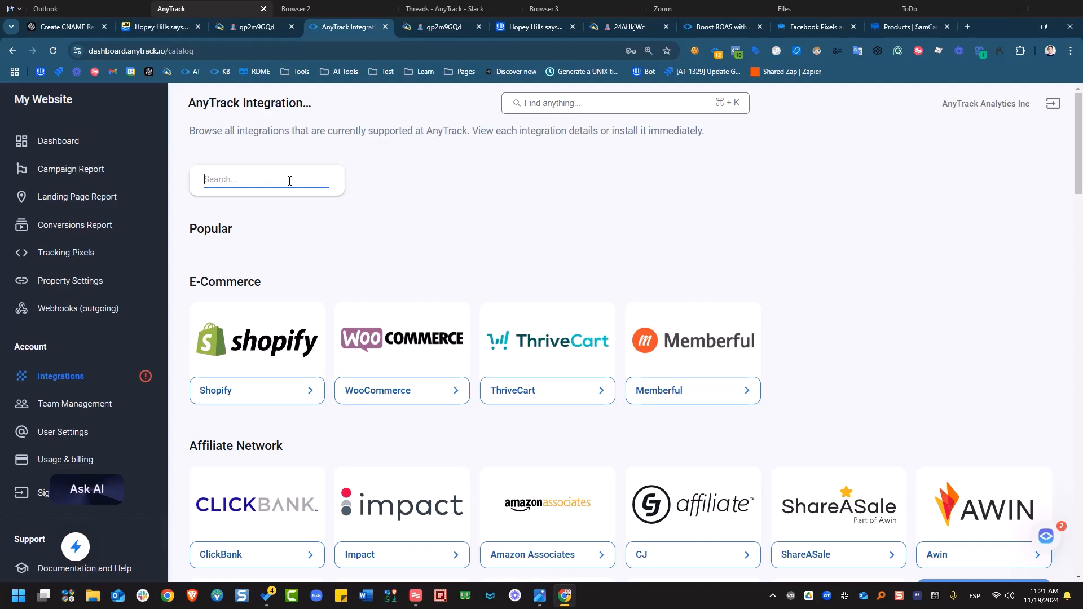
pyautogui.write('custom')
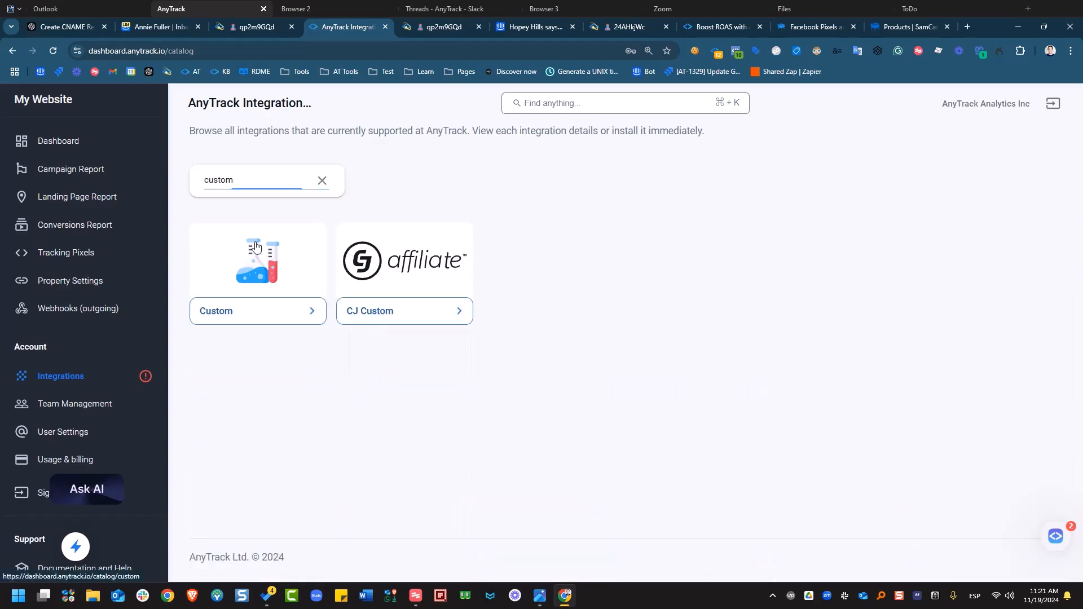
pyautogui.click(255, 242)
pyautogui.scroll(-4, 963, 436)
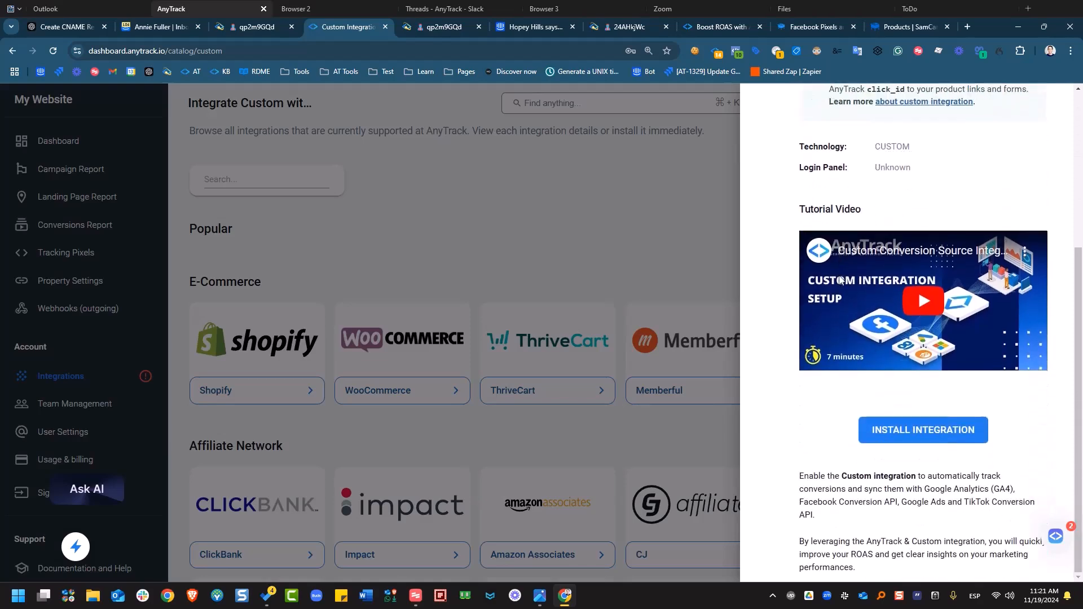
# - Start installing the Custom integration and name it 'samcart 2025'
pyautogui.click(963, 436)
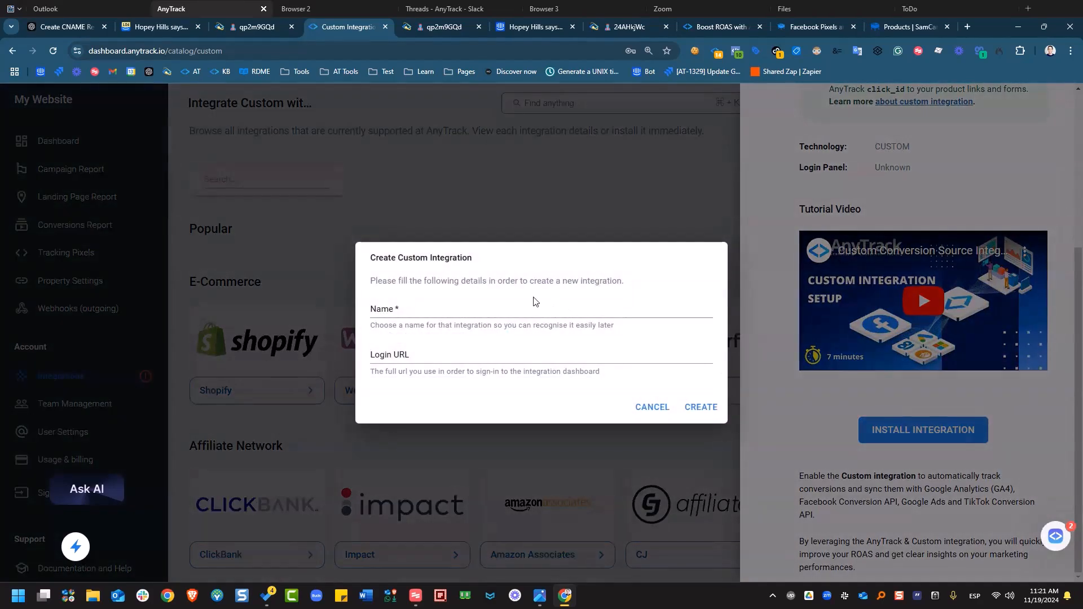
pyautogui.click(544, 316)
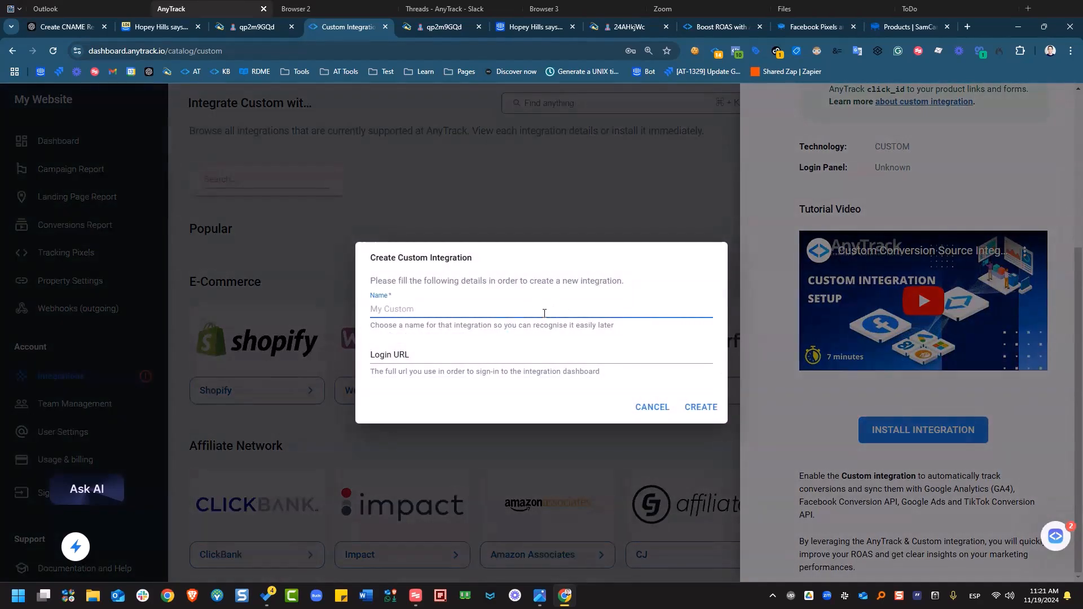
pyautogui.write('SAmcar')
pyautogui.press('BackSpace')
pyautogui.press('BackSpace')
pyautogui.press('BackSpace')
pyautogui.press('BackSpace')
pyautogui.press('capslock')
pyautogui.press('BackSpace')
pyautogui.press('BackSpace')
pyautogui.press('BackSpace')
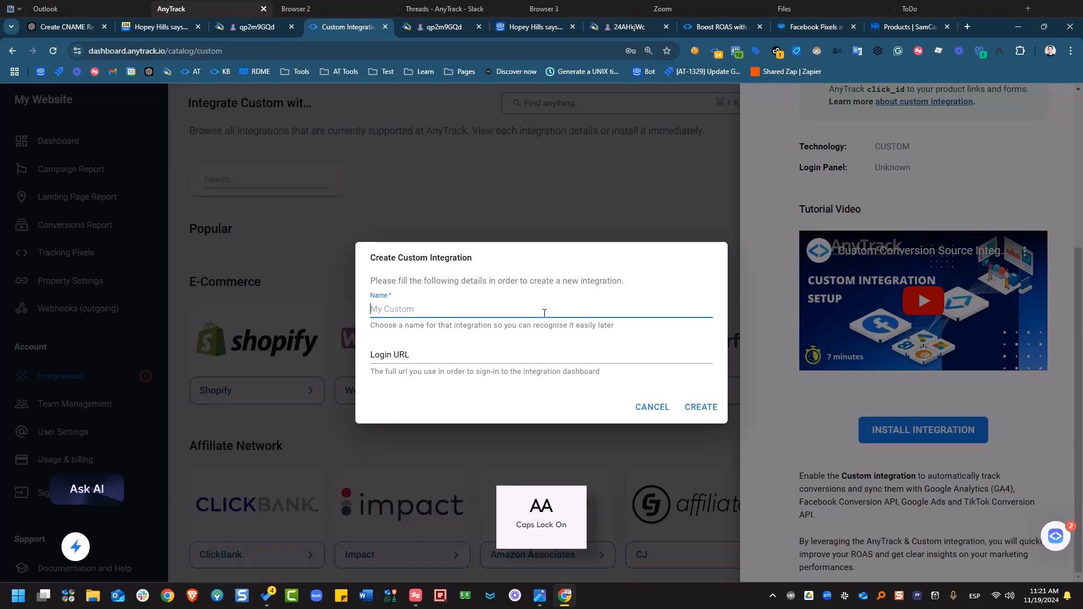
pyautogui.press('capslock')
pyautogui.write('a')
pyautogui.press('capslock')
pyautogui.press('BackSpace')
pyautogui.write('SA')
pyautogui.press('BackSpace')
pyautogui.press('BackSpace')
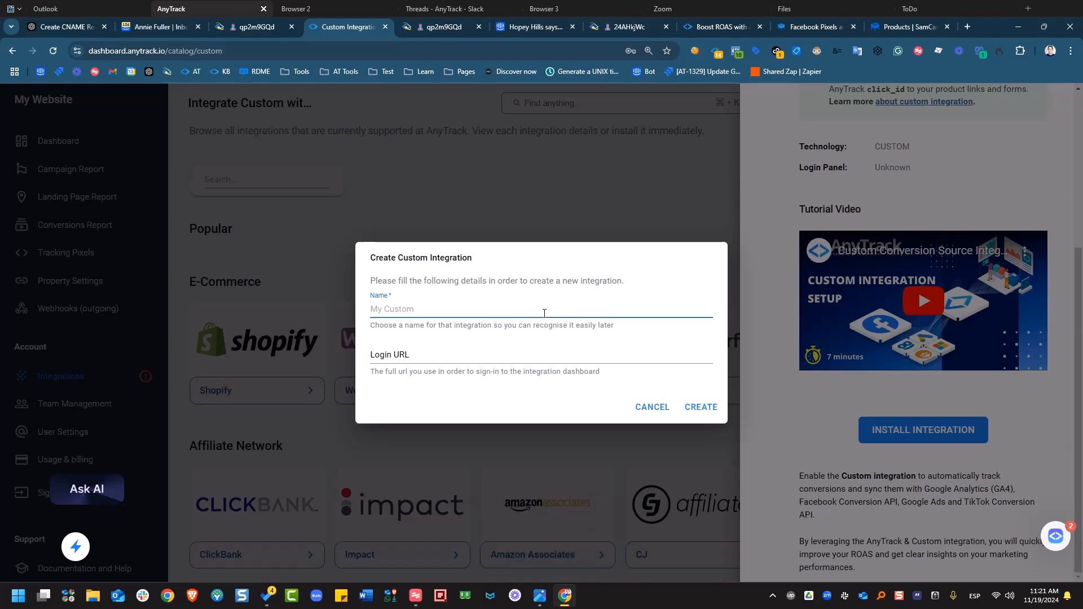
pyautogui.press('capslock')
pyautogui.write('samcart 202')
pyautogui.write('5')
# - Enter 'samcart.com/dashboard' as the login URL and create the integration
pyautogui.press('Tab')
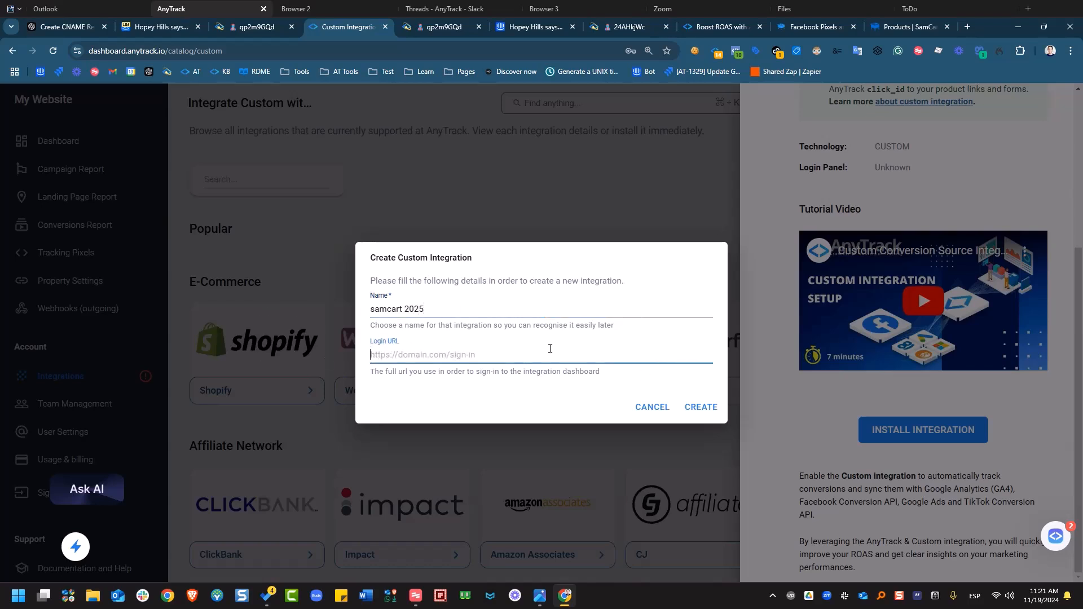
pyautogui.write('samcart.com/')
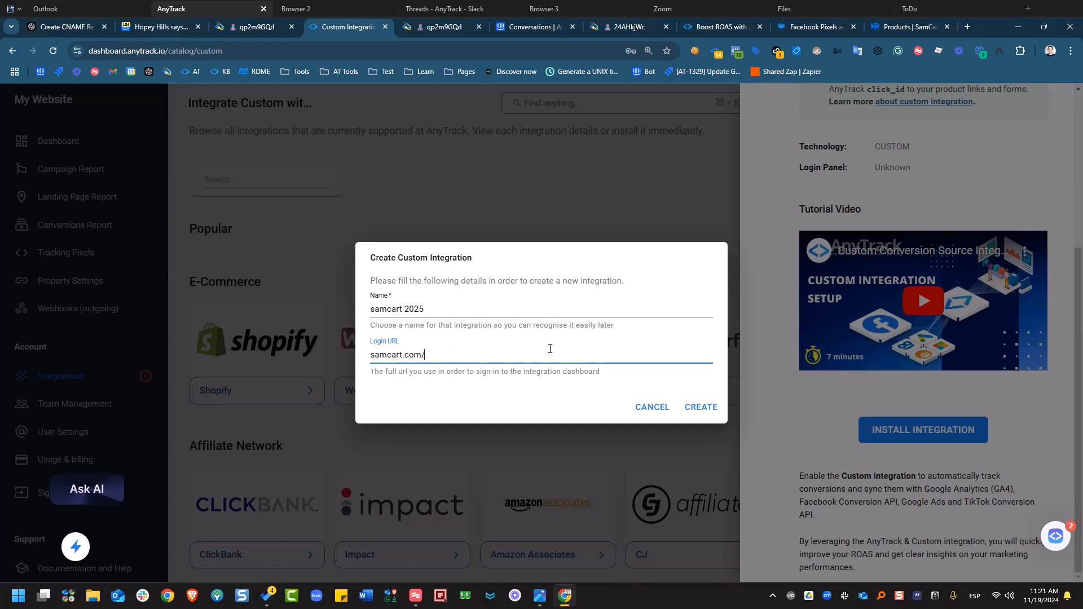
pyautogui.write('das')
pyautogui.write('oard')
pyautogui.click(699, 408)
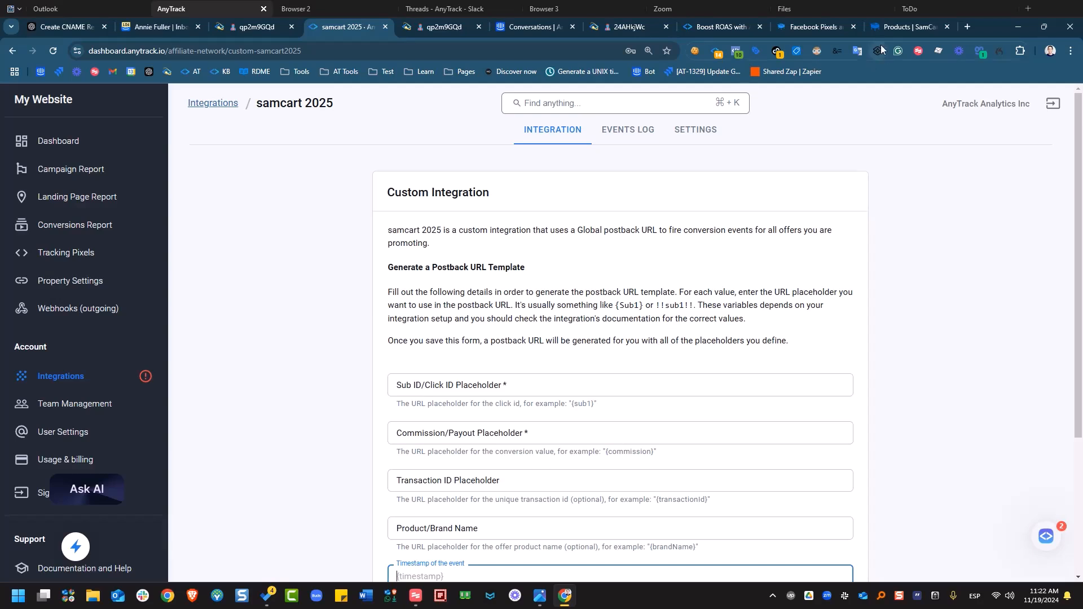
# - Cycle through the SamCart, docs and Facebook Pixels tabs to the samcart 2025 AnyTrack tab
pyautogui.click(885, 26)
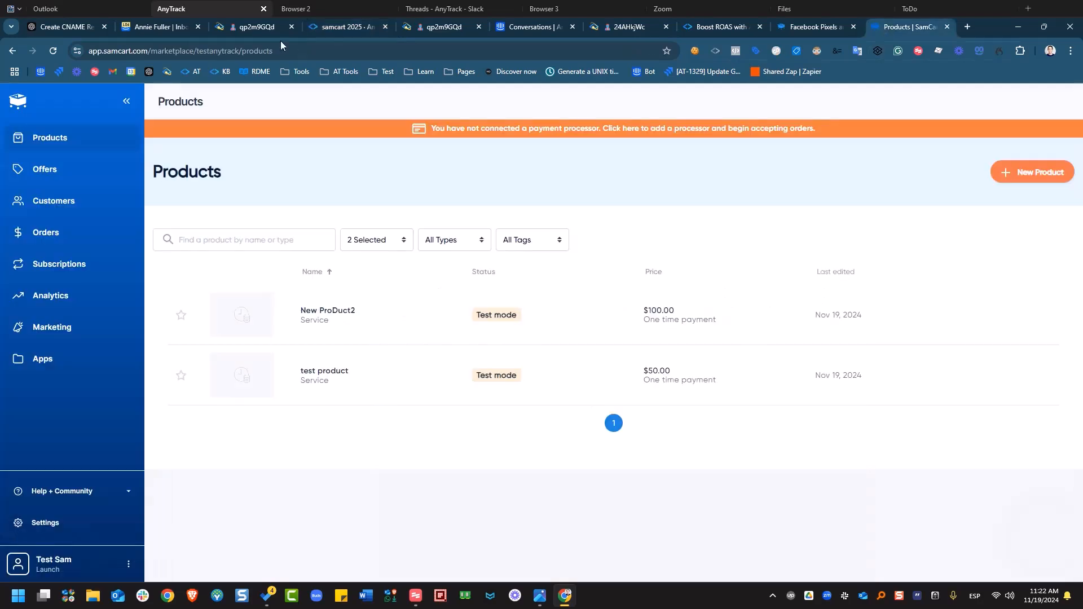
pyautogui.click(147, 52)
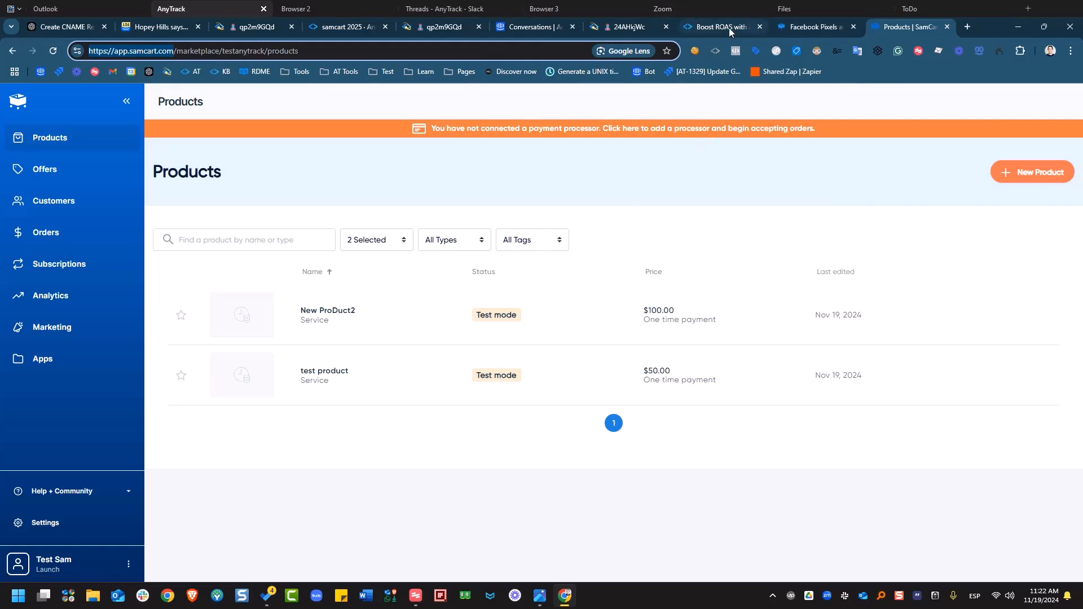
pyautogui.moveTo(707, 37)
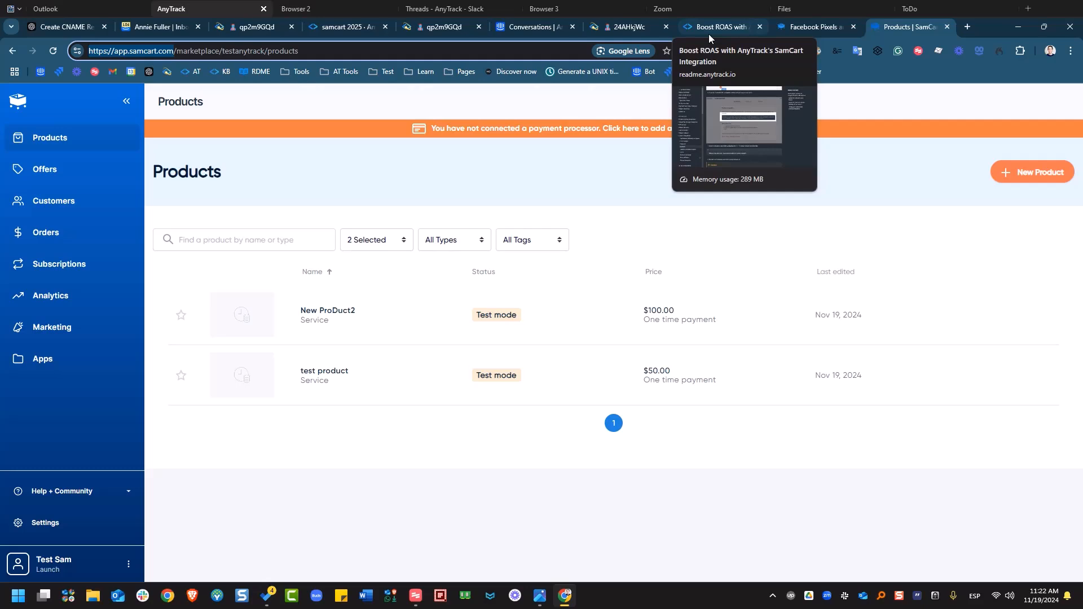
pyautogui.click(709, 34)
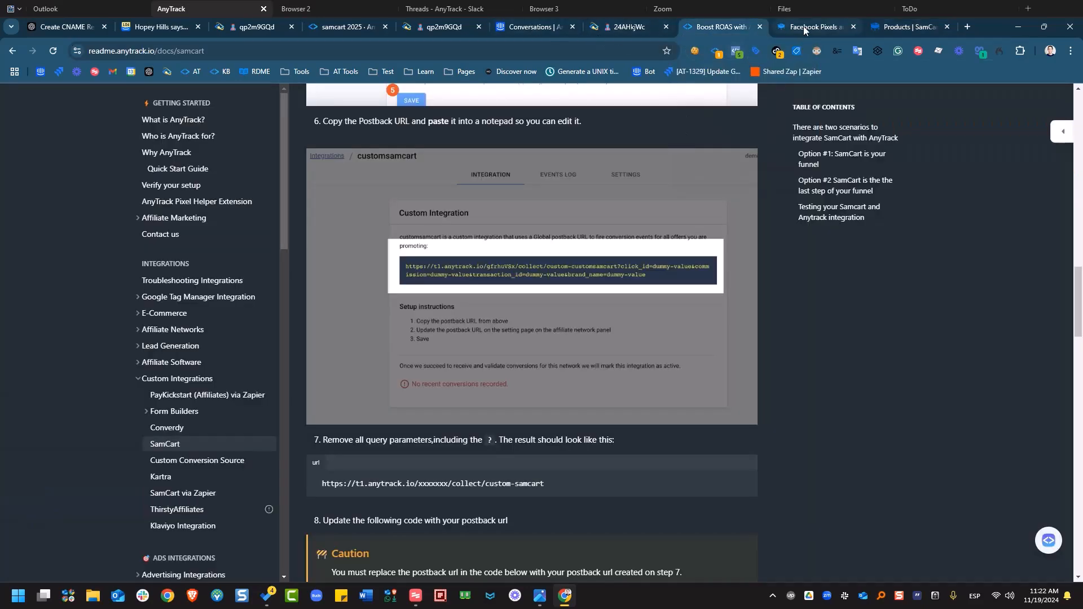
pyautogui.click(805, 26)
pyautogui.click(336, 29)
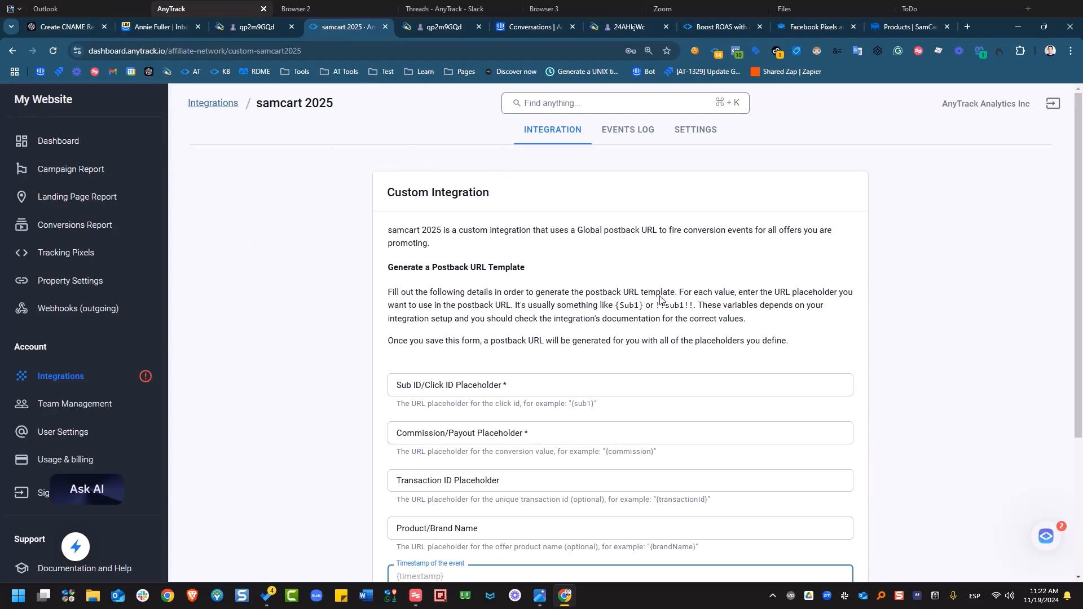
# - Fill the Sub ID, Commission, Transaction ID and Product/Brand placeholders with 'dummy'
pyautogui.click(497, 386)
pyautogui.scroll(-3, 628, 372)
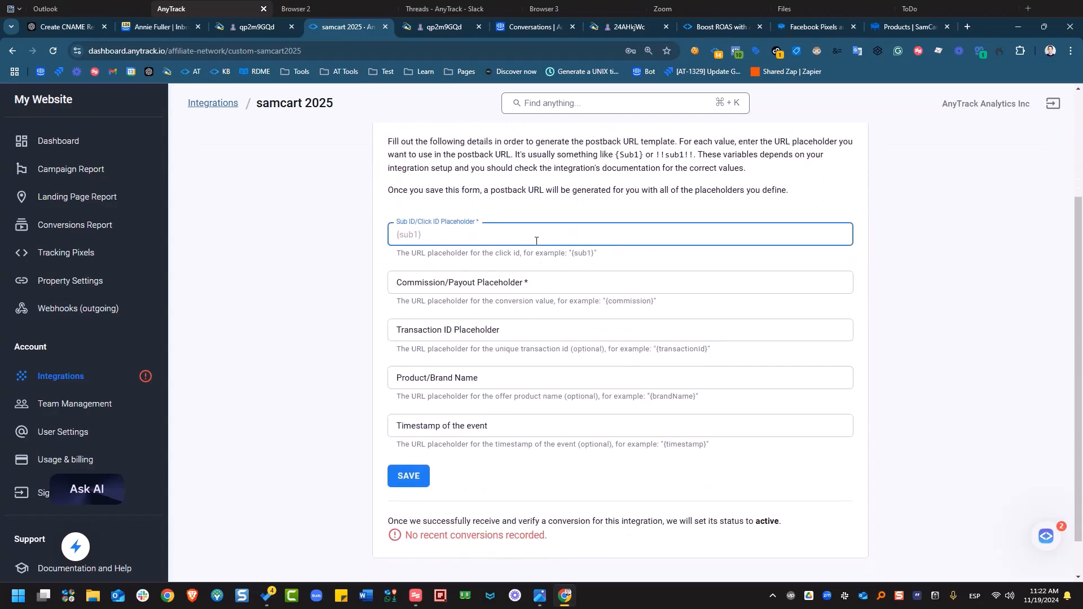
pyautogui.write('dummy')
pyautogui.press('Tab')
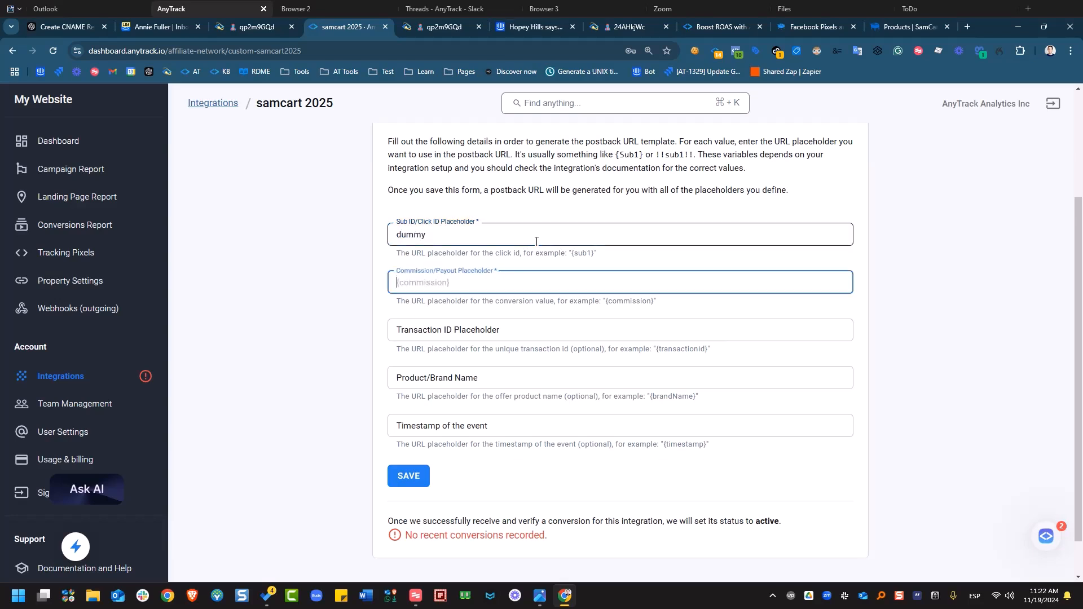
pyautogui.write('s')
pyautogui.hotkey('shift', 'Tab')
pyautogui.hotkey('ctrl', 'c')
pyautogui.click(476, 286)
pyautogui.hotkey('ctrl', 'a')
pyautogui.hotkey('ctrl', 'v')
pyautogui.click(472, 333)
pyautogui.hotkey('ctrl', 'v')
pyautogui.click(469, 384)
pyautogui.hotkey('ctrl', 'v')
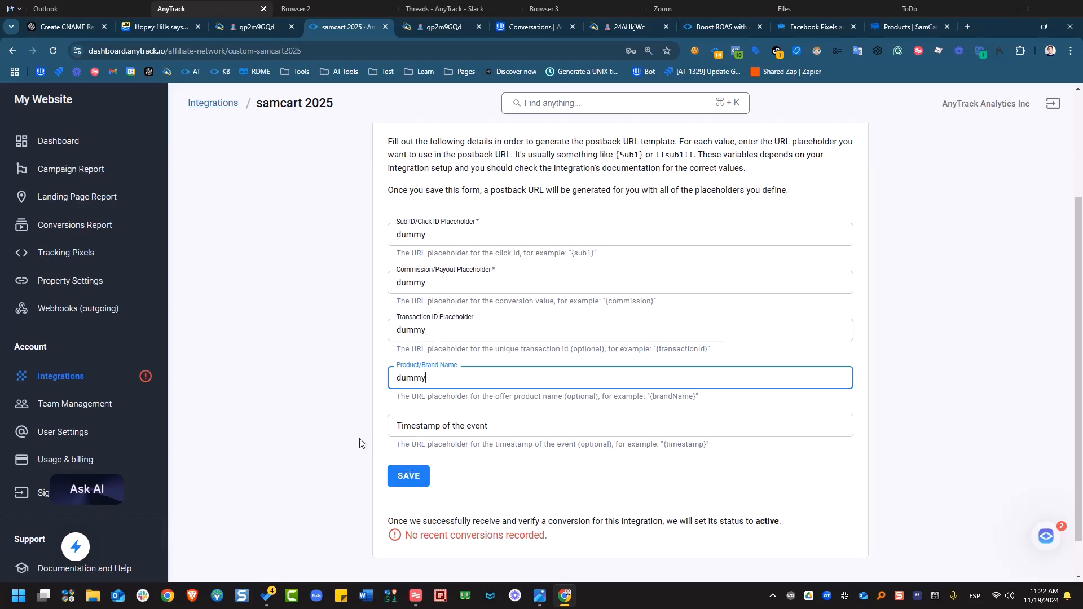
# - Save the placeholders and copy the generated global postback URL
pyautogui.click(416, 486)
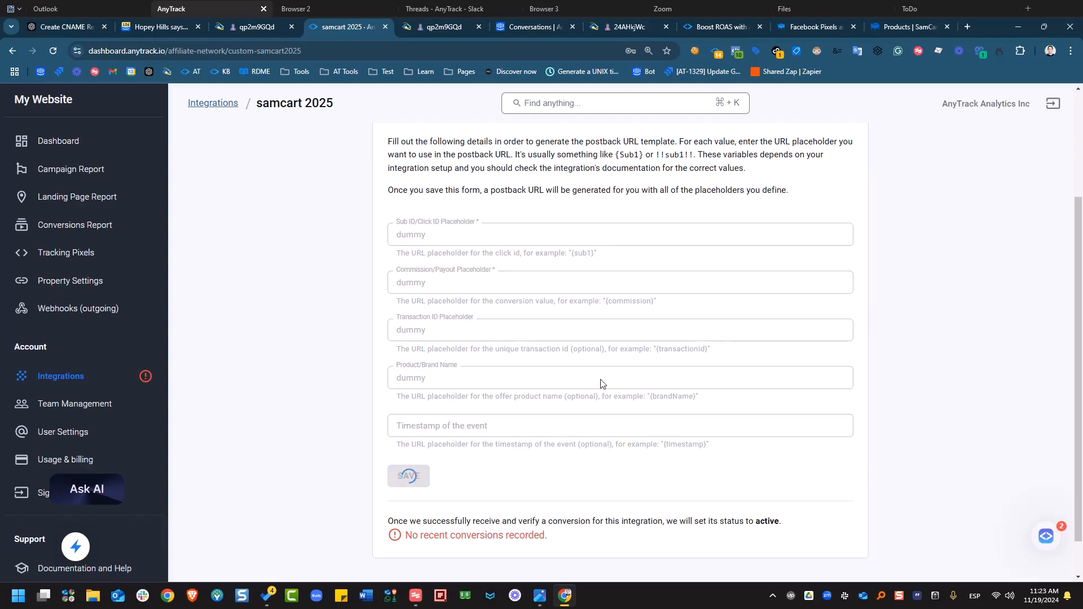
pyautogui.click(603, 289)
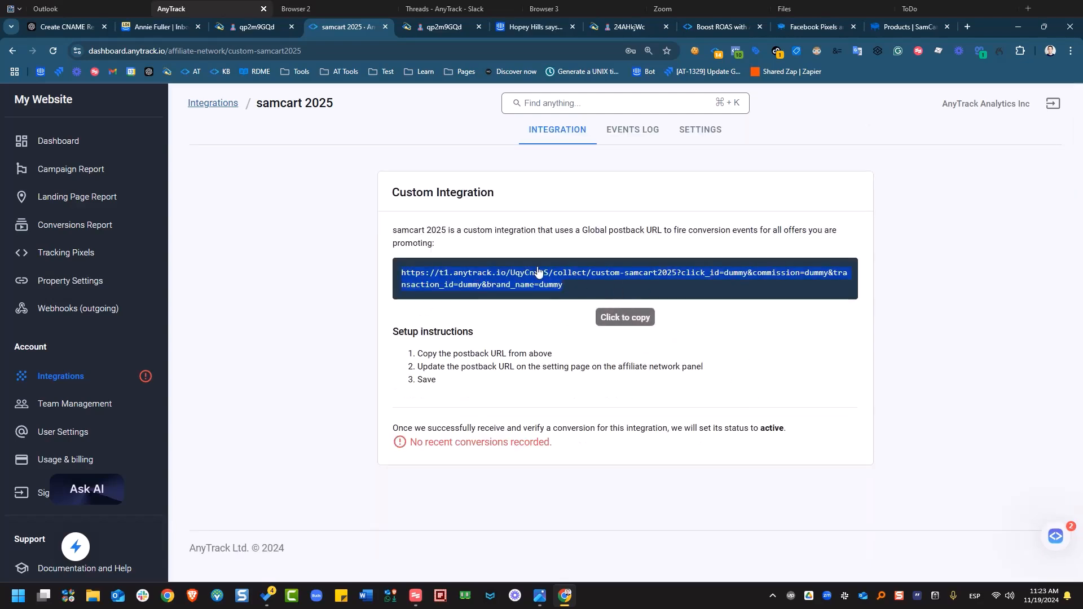
pyautogui.click(483, 285)
pyautogui.click(469, 281)
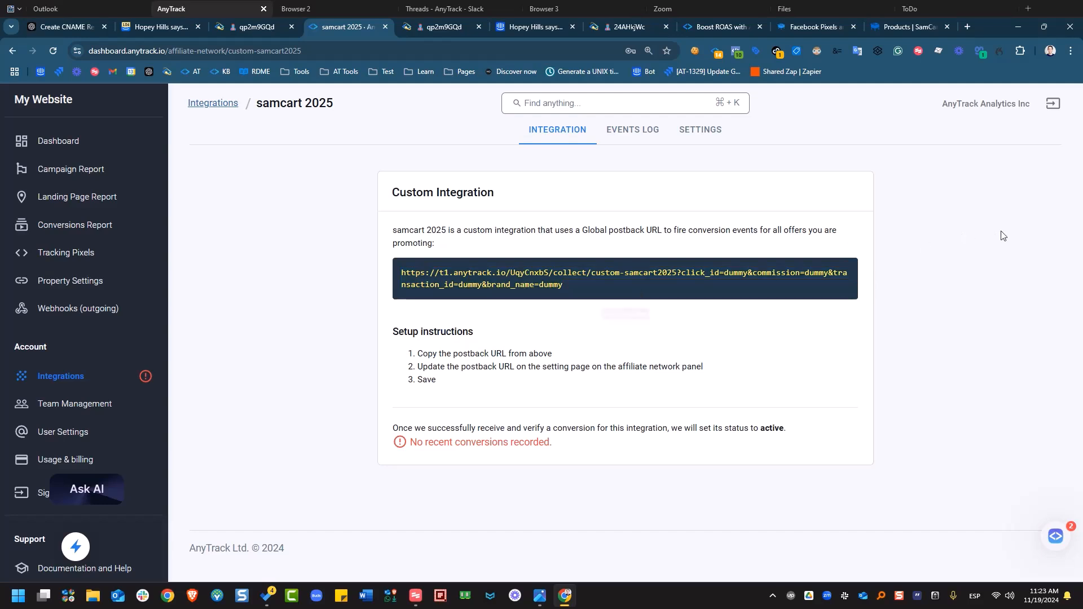
# - Paste the postback URL into an untitled VS Code file and delete everything after custom-samcart2025
pyautogui.moveTo(1082, 344); pyautogui.dragTo(231, 285)
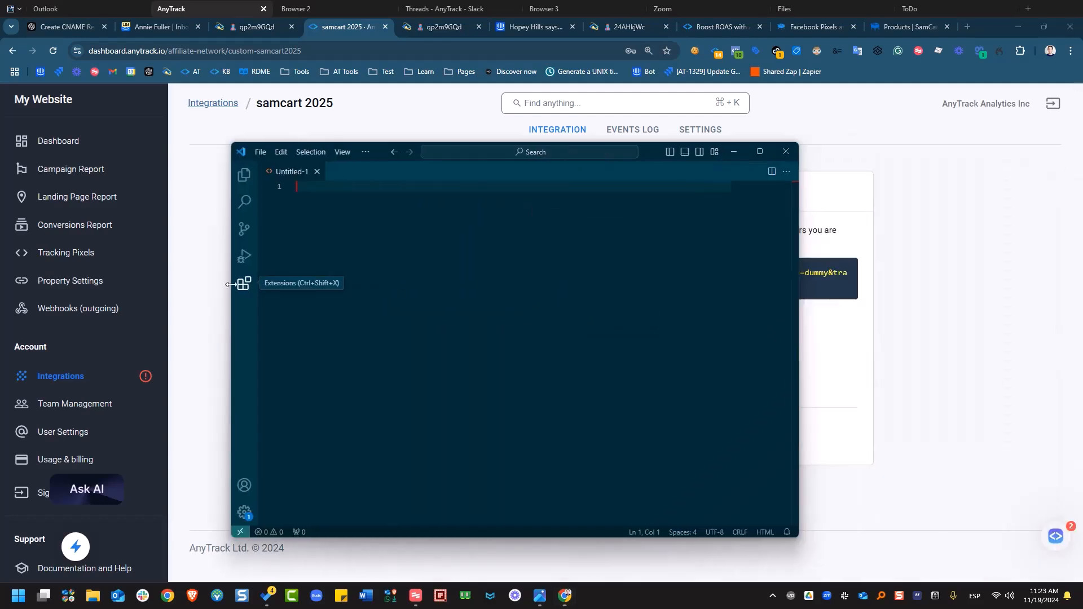
pyautogui.rightClick(335, 247)
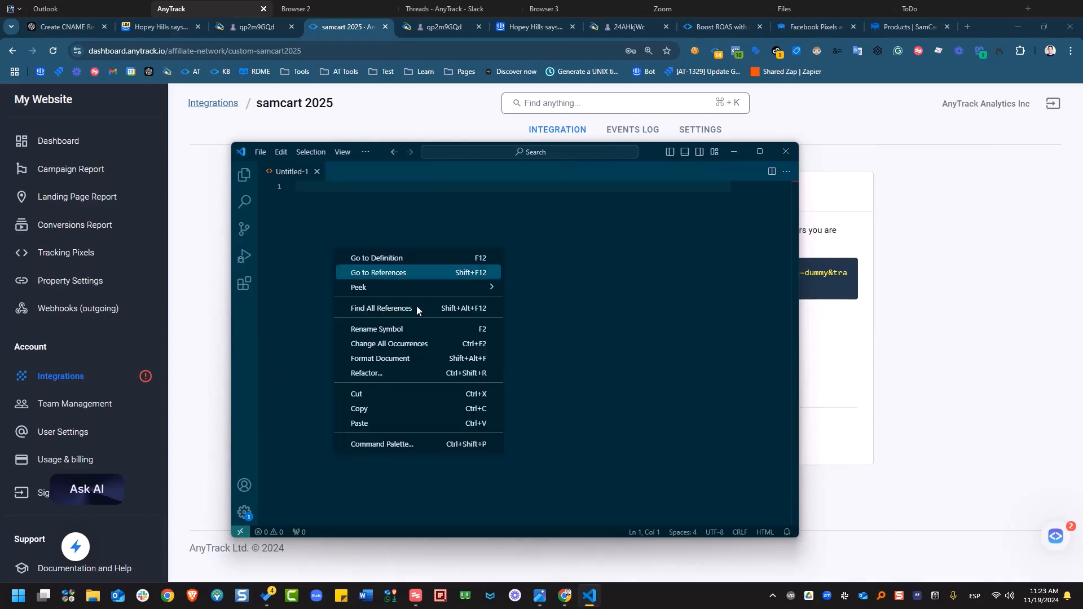
pyautogui.click(367, 421)
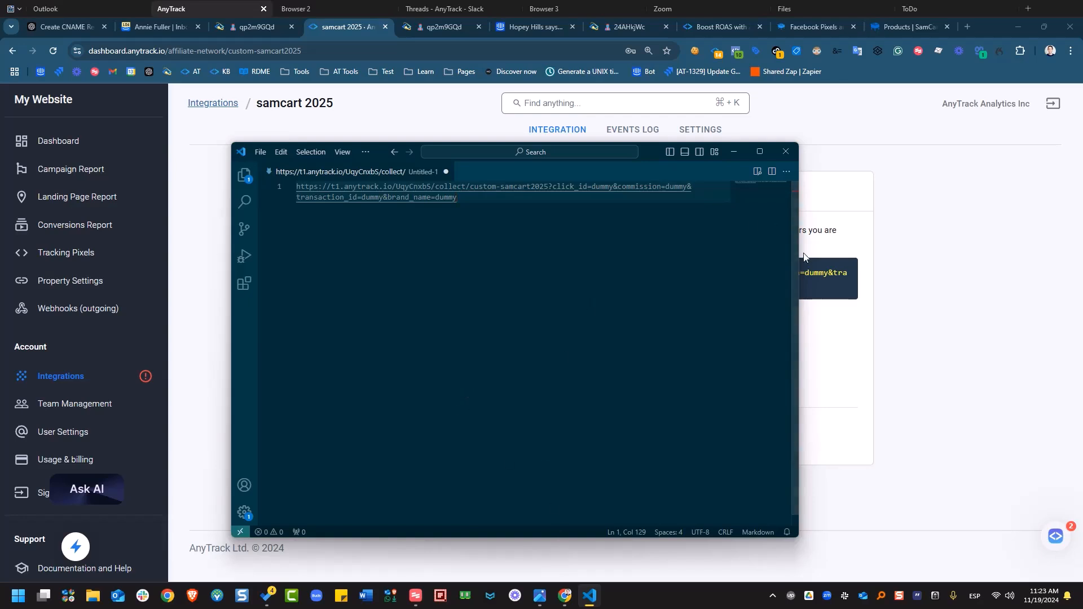
pyautogui.click(801, 273)
pyautogui.moveTo(798, 266); pyautogui.dragTo(1017, 268)
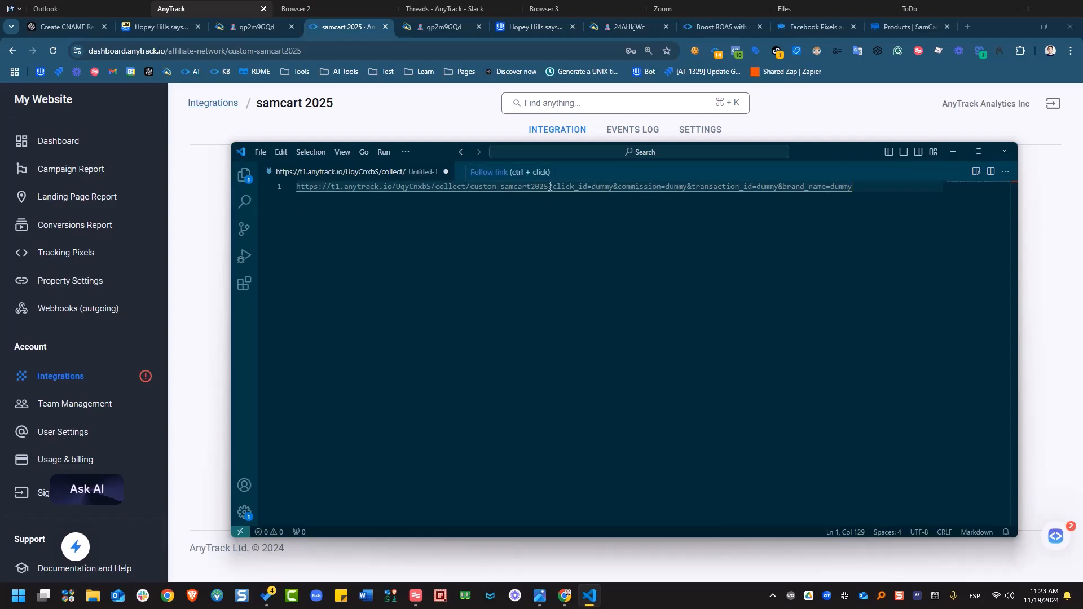
pyautogui.moveTo(549, 186); pyautogui.dragTo(769, 196)
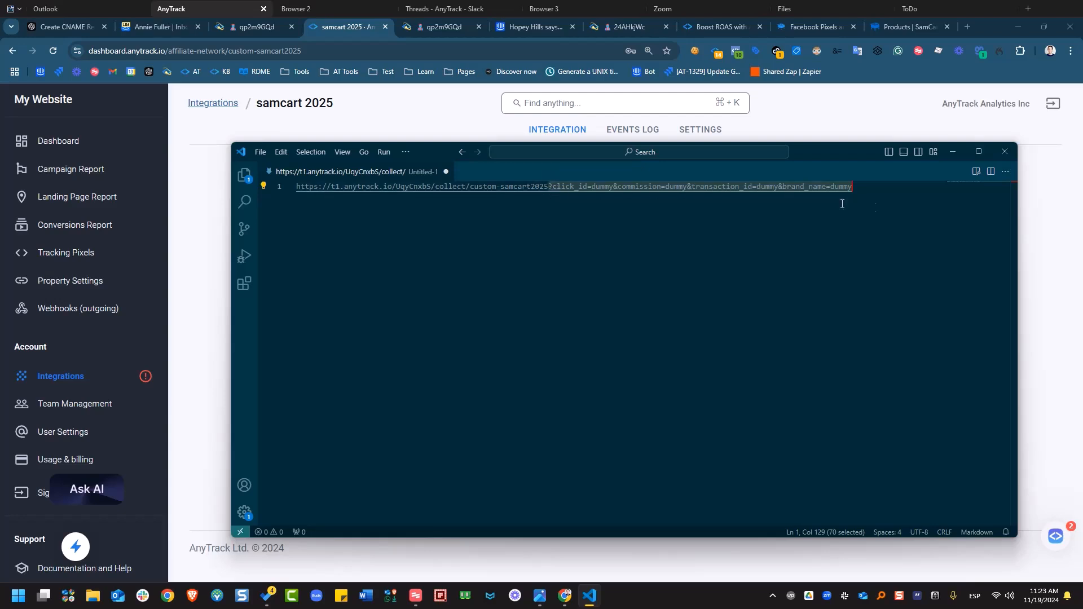
pyautogui.press('BackSpace')
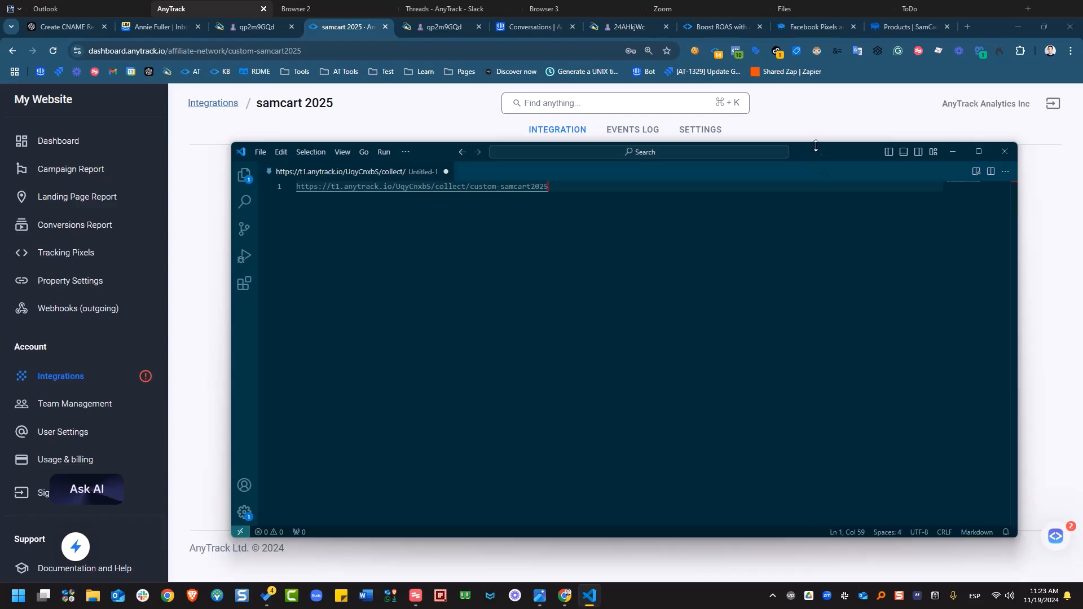
pyautogui.moveTo(816, 150); pyautogui.dragTo(1082, 157)
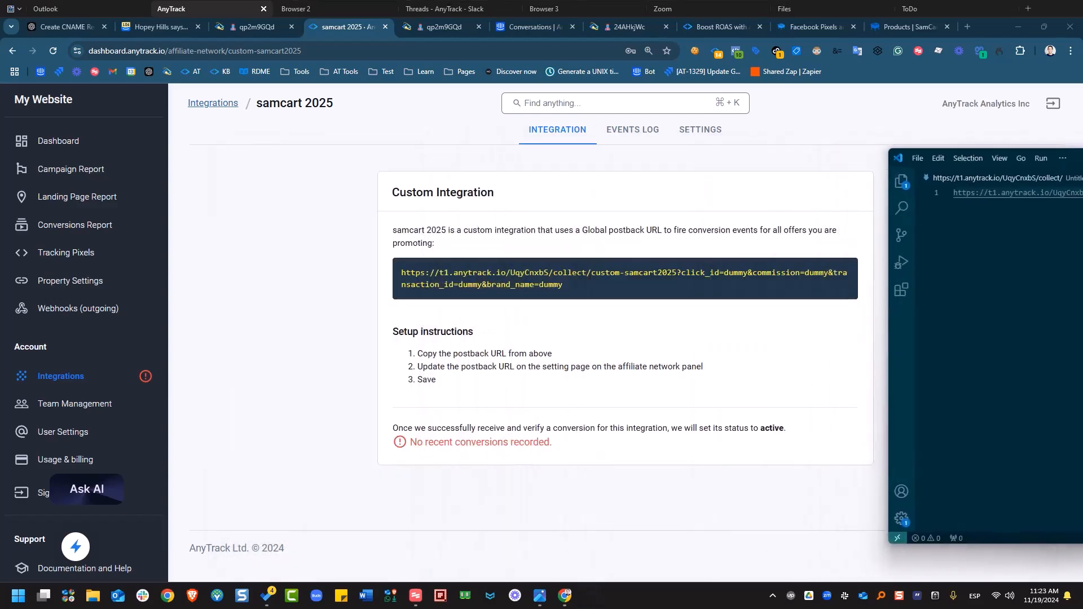
# - Load readme.anytrack.io in a new tab and search the knowledge base for 'samcart'
pyautogui.click(969, 26)
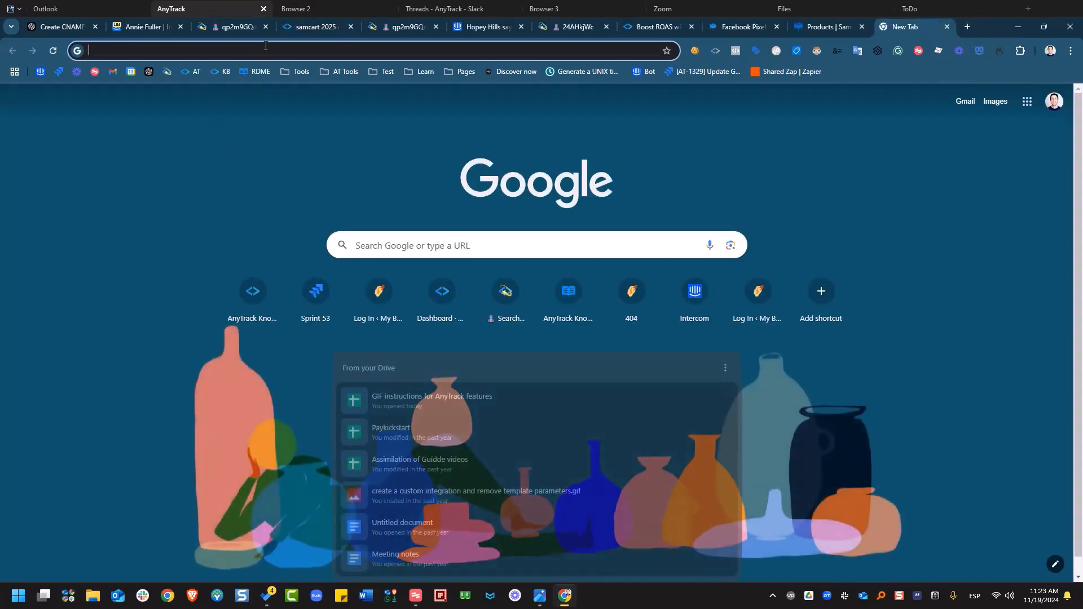
pyautogui.write('readf')
pyautogui.press('BackSpace')
pyautogui.press('BackSpace')
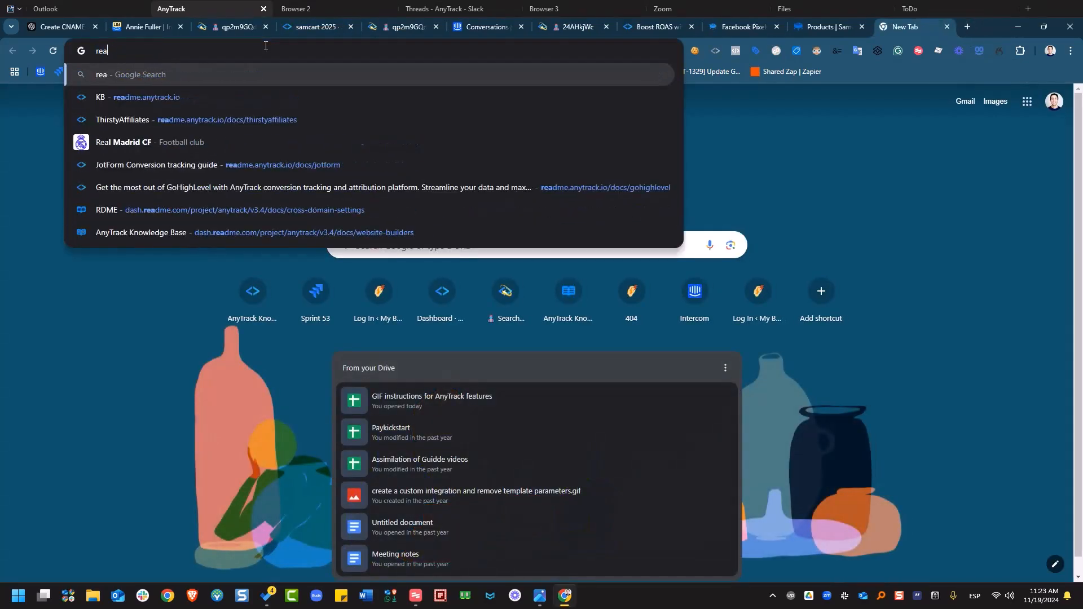
pyautogui.press('Down')
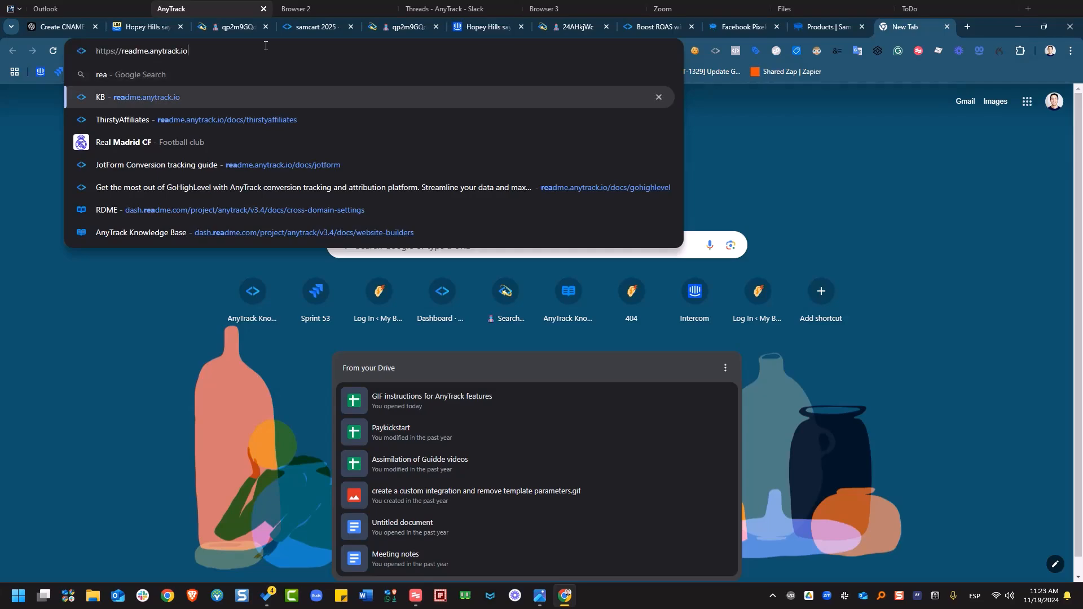
pyautogui.press('Return')
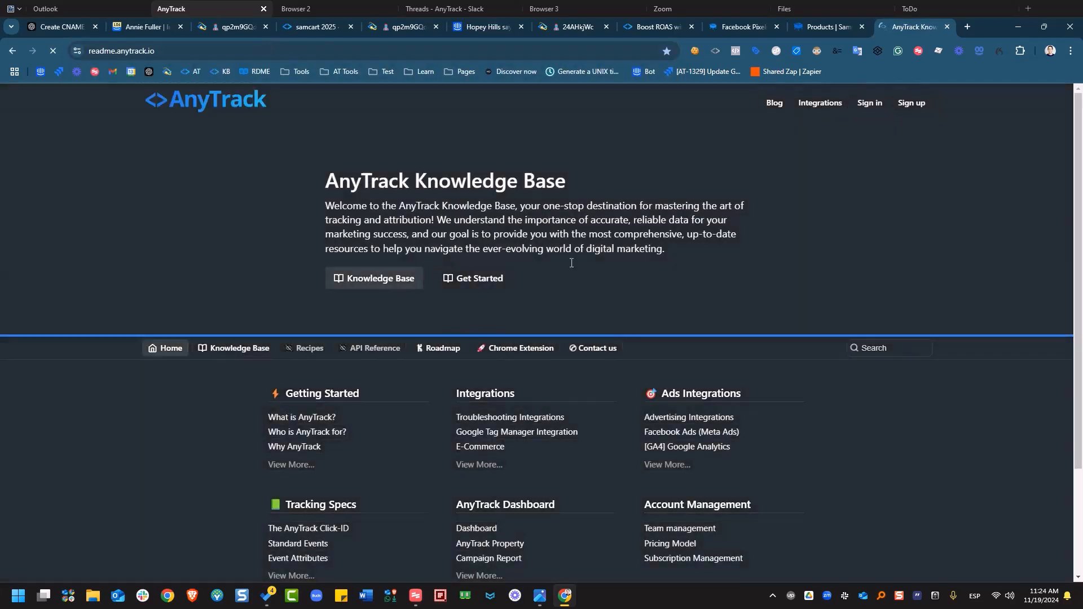
pyautogui.click(857, 349)
pyautogui.write('samcart')
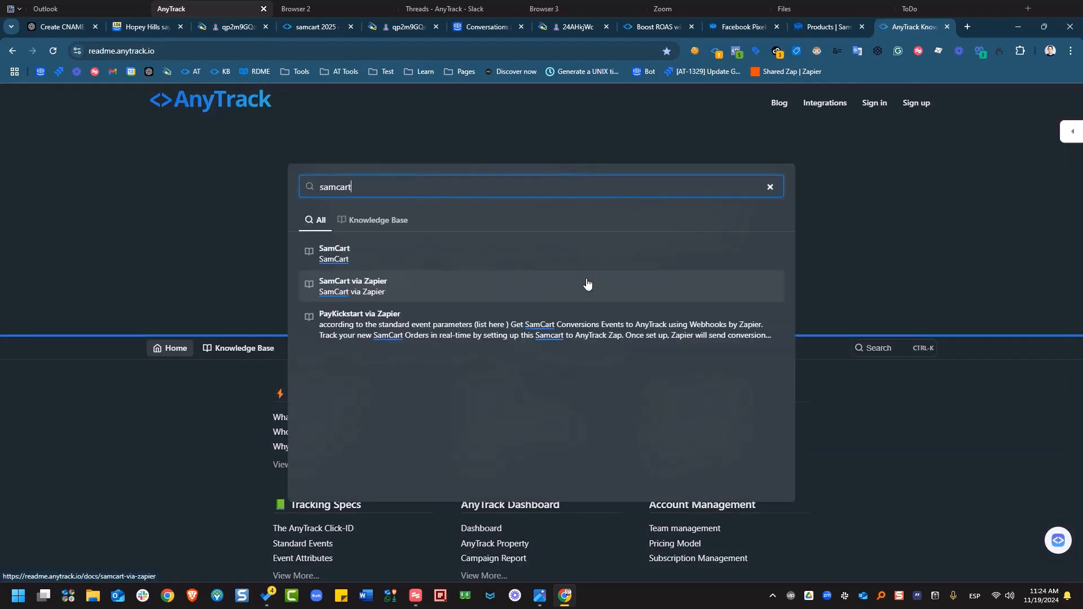
# - Open the SamCart article and copy its step 8 postback script sample
pyautogui.click(379, 251)
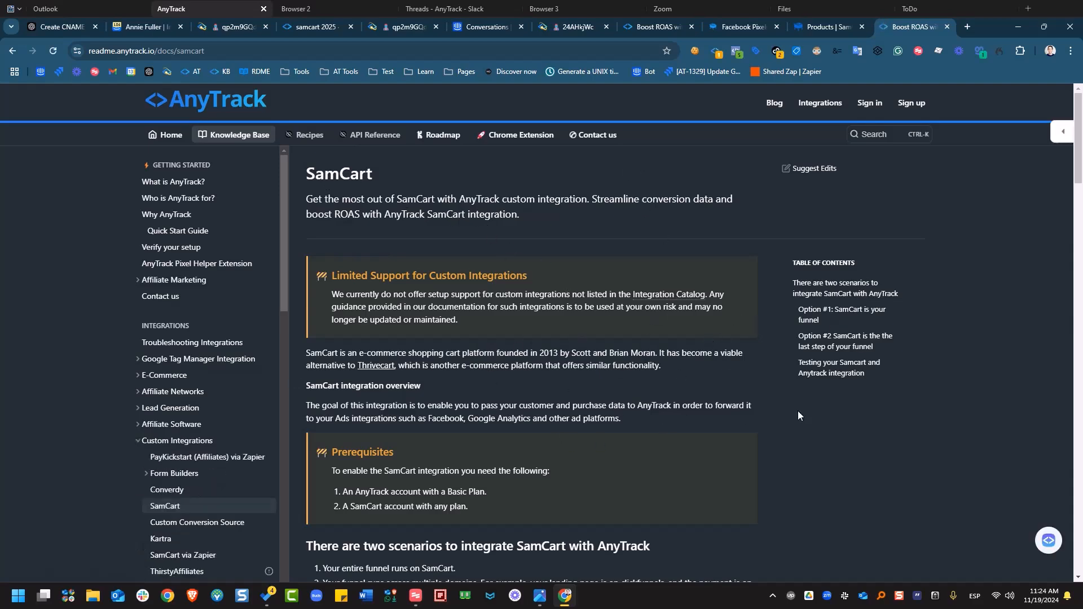
pyautogui.scroll(-1, 493, 262)
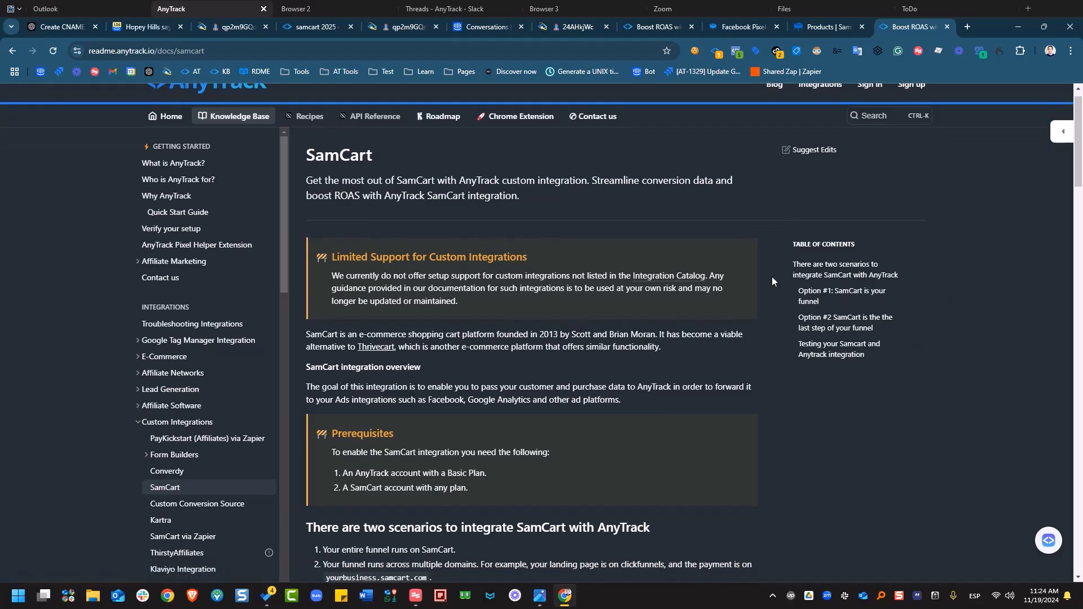
pyautogui.scroll(-3, 736, 278)
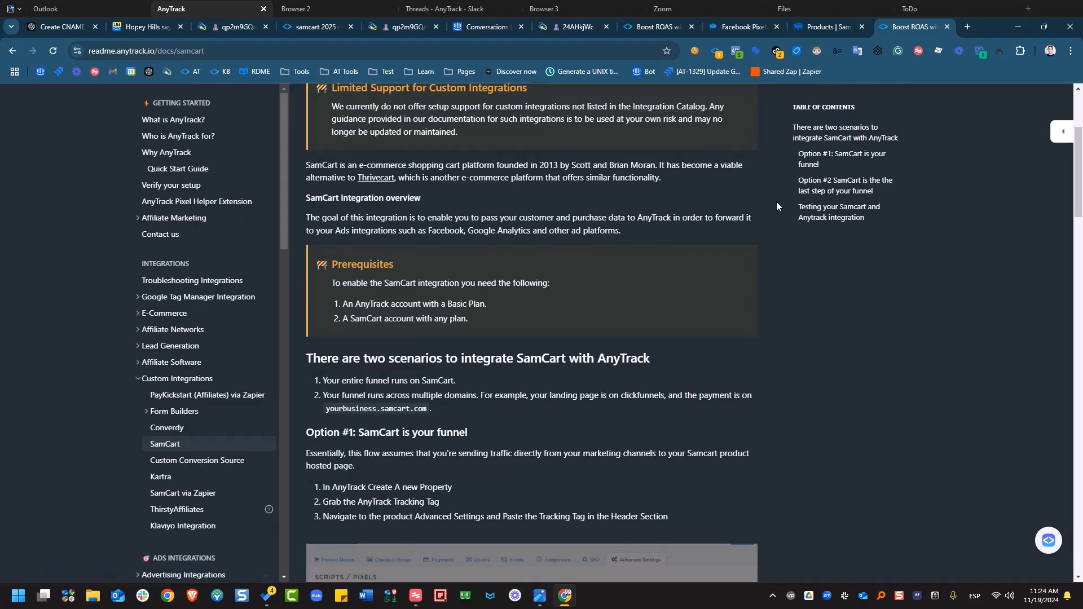
pyautogui.scroll(-11, 776, 206)
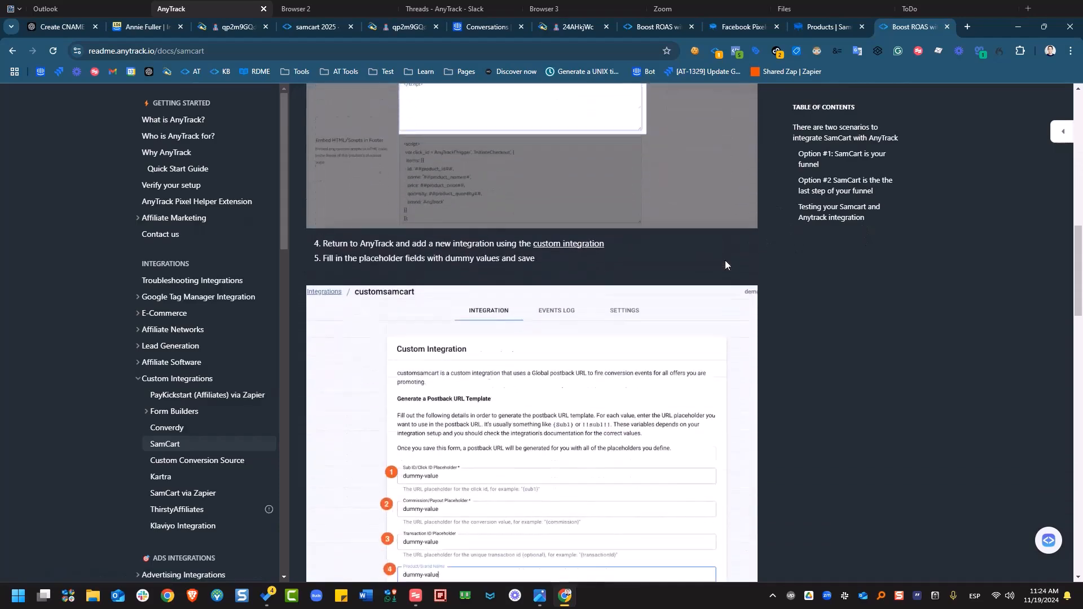
pyautogui.scroll(-13, 726, 260)
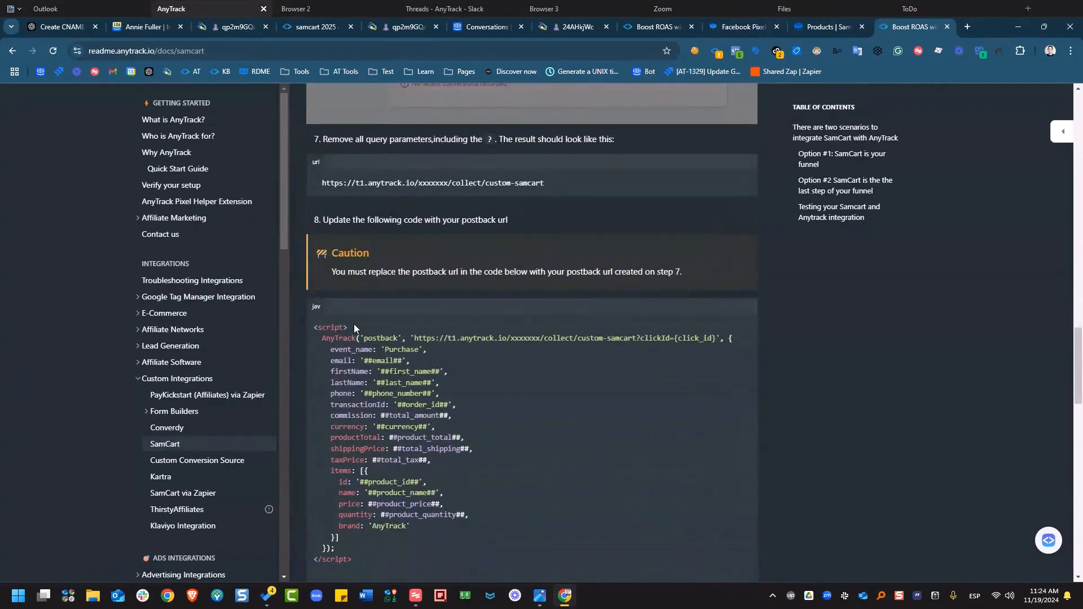
pyautogui.scroll(-1, 553, 313)
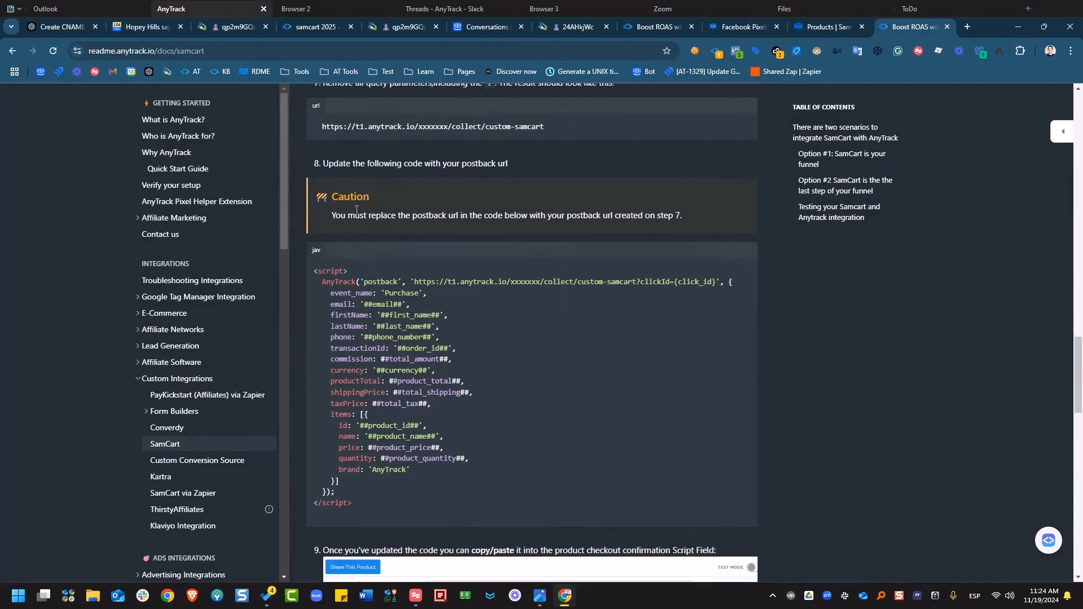
pyautogui.scroll(2, 351, 155)
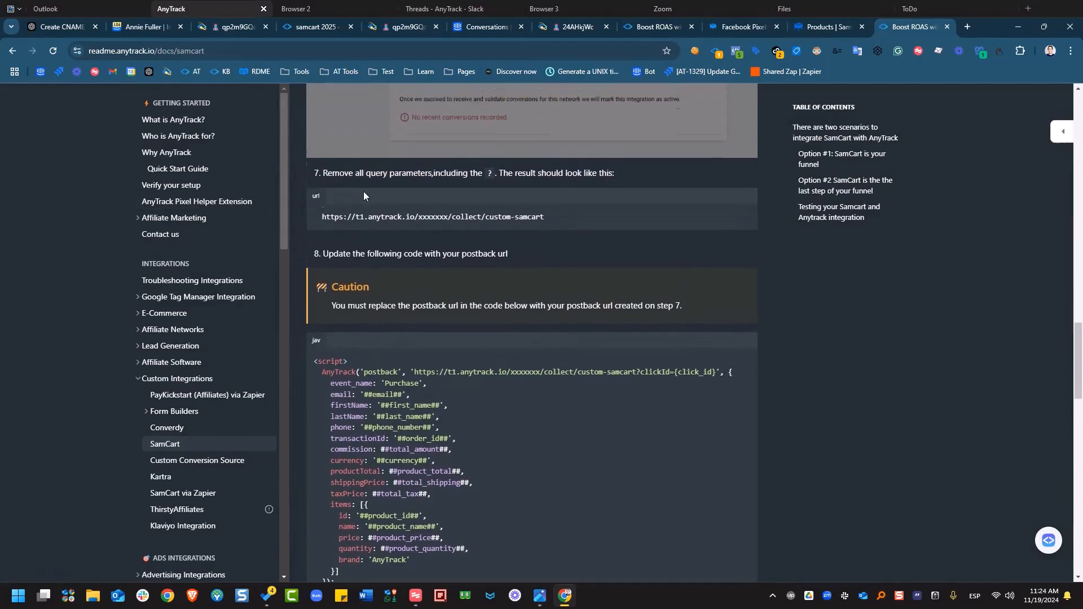
pyautogui.scroll(-2, 411, 289)
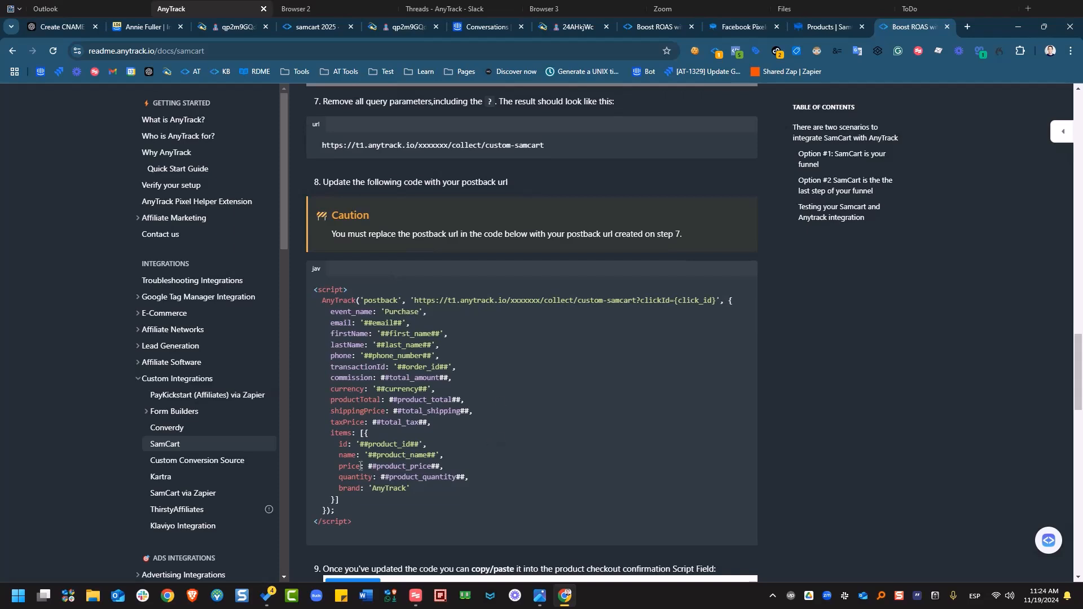
pyautogui.moveTo(360, 524); pyautogui.dragTo(292, 279)
pyautogui.rightClick(375, 320)
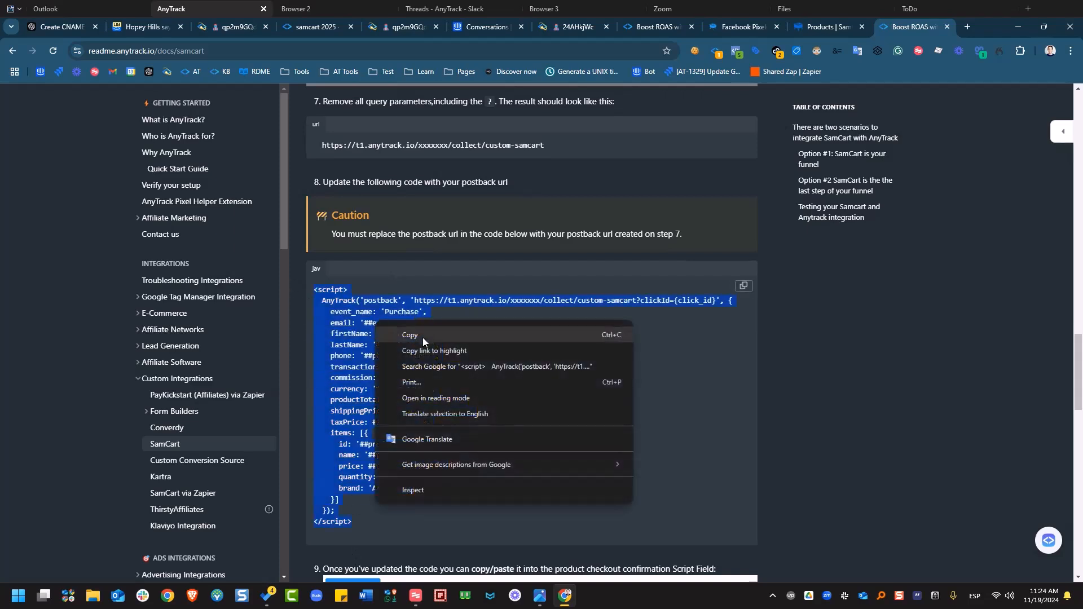
pyautogui.click(420, 335)
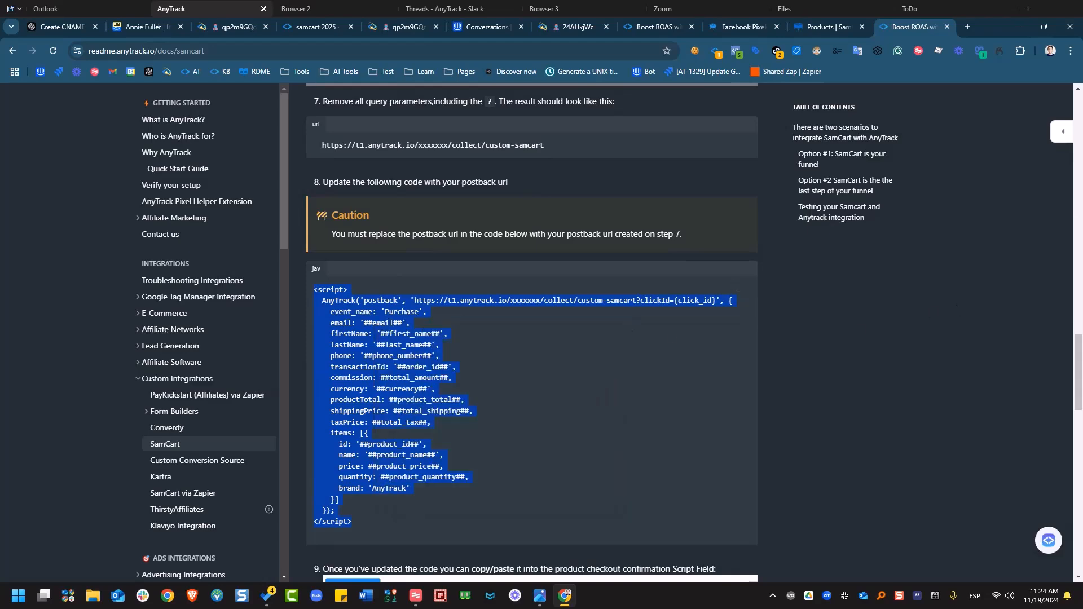
pyautogui.hotkey('alt', 'Tab')
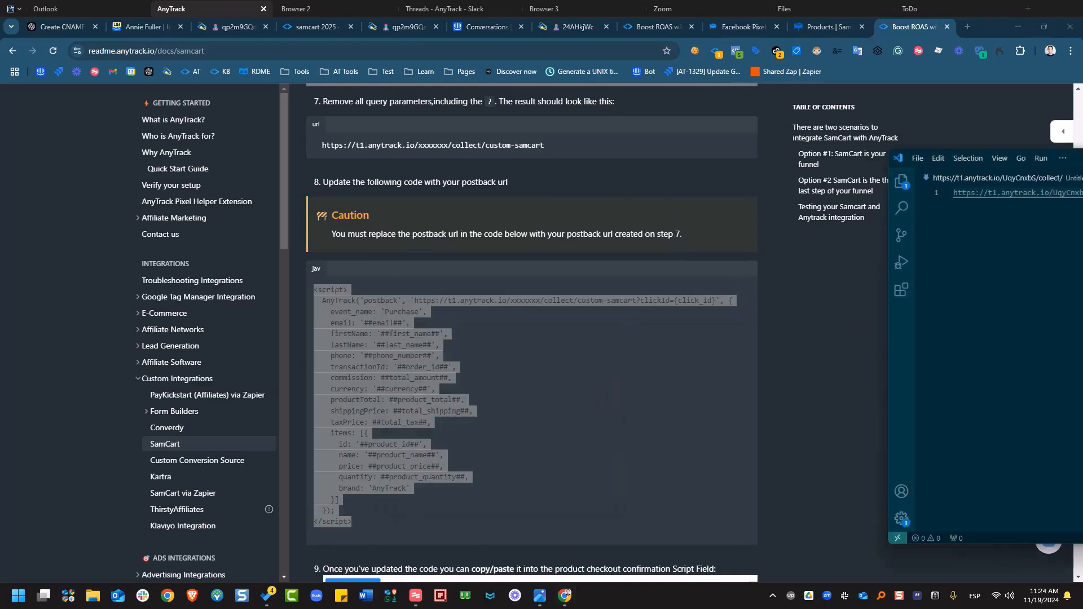
# - Paste the copied postback script below the URL in VS Code
pyautogui.moveTo(1082, 141); pyautogui.dragTo(578, 108)
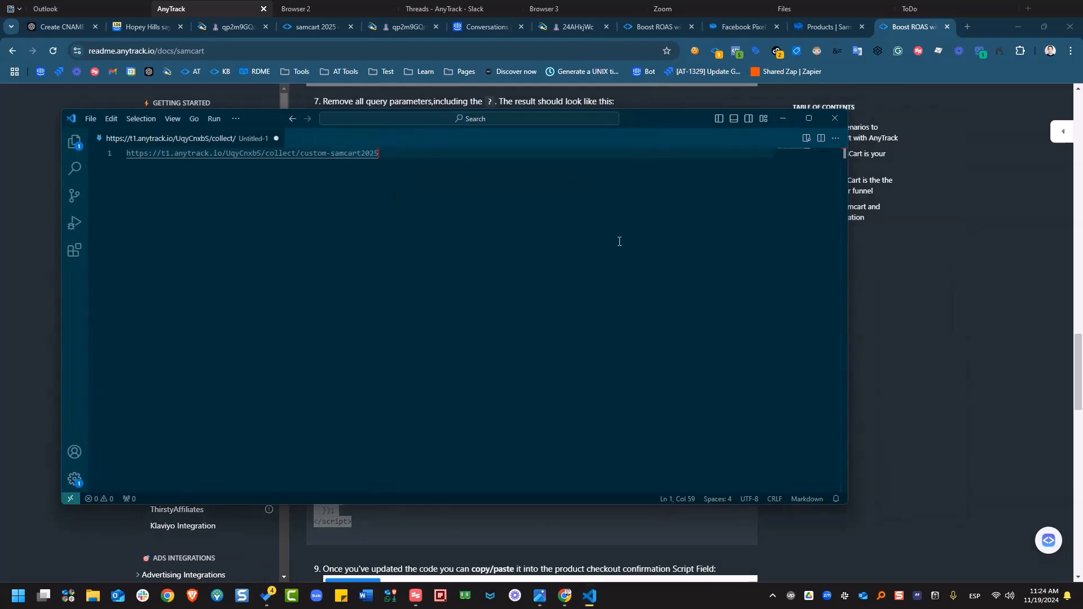
pyautogui.press('Return')
pyautogui.press('Return')
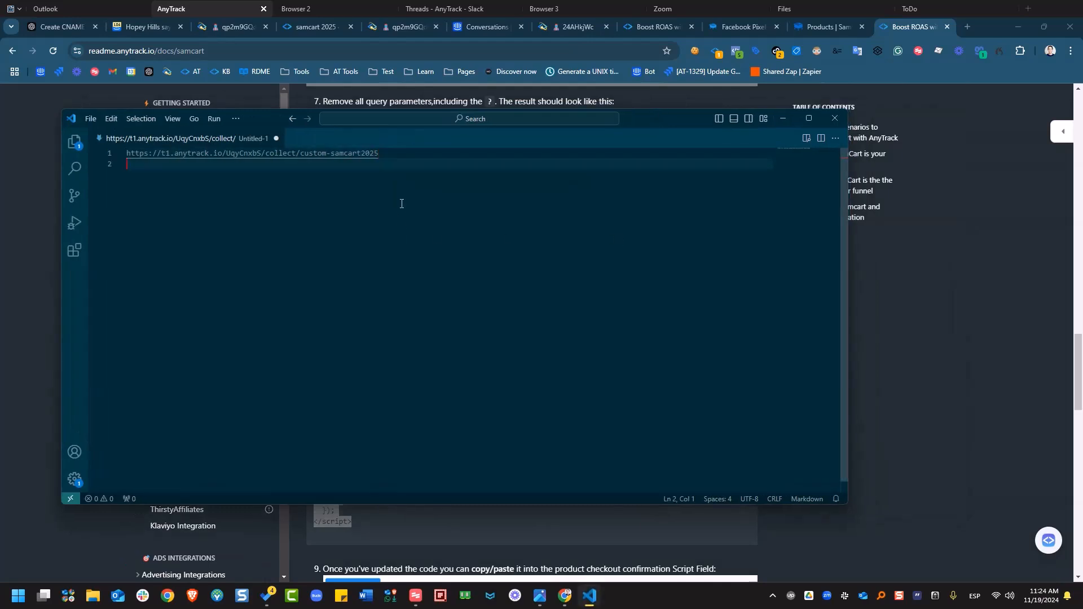
pyautogui.hotkey('ctrl', 'v')
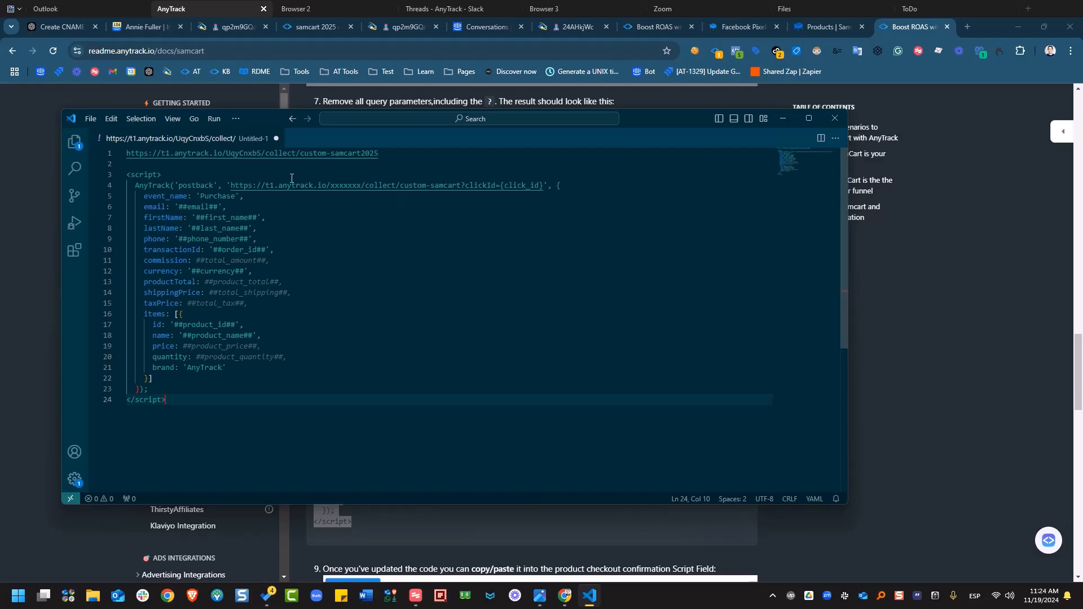
# - Replace the script's placeholder URL with the custom-samcart2025 URL from line 1
pyautogui.moveTo(390, 153); pyautogui.dragTo(111, 154)
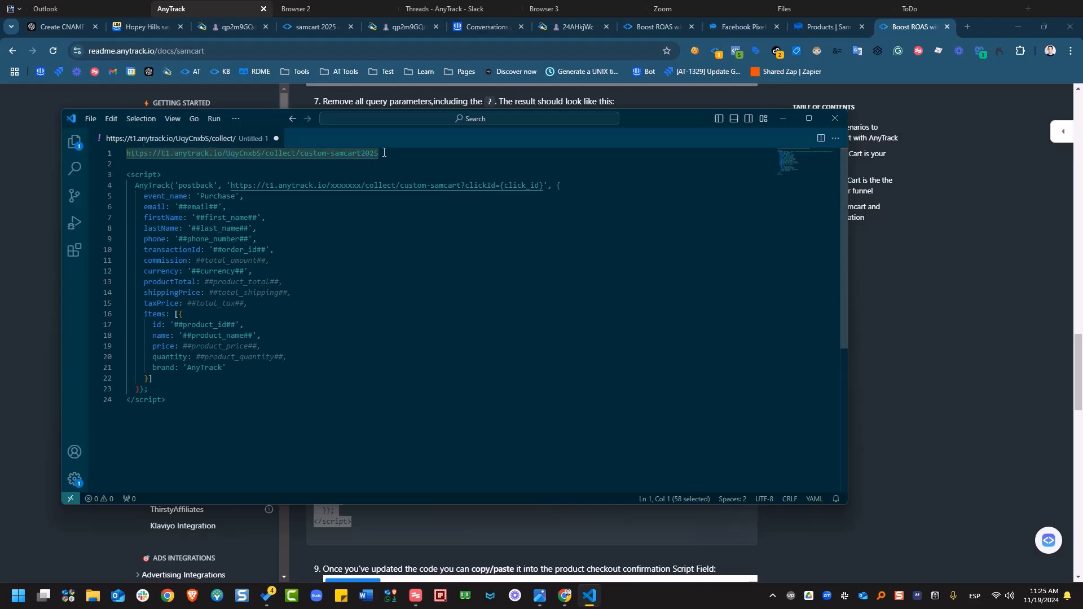
pyautogui.rightClick(203, 157)
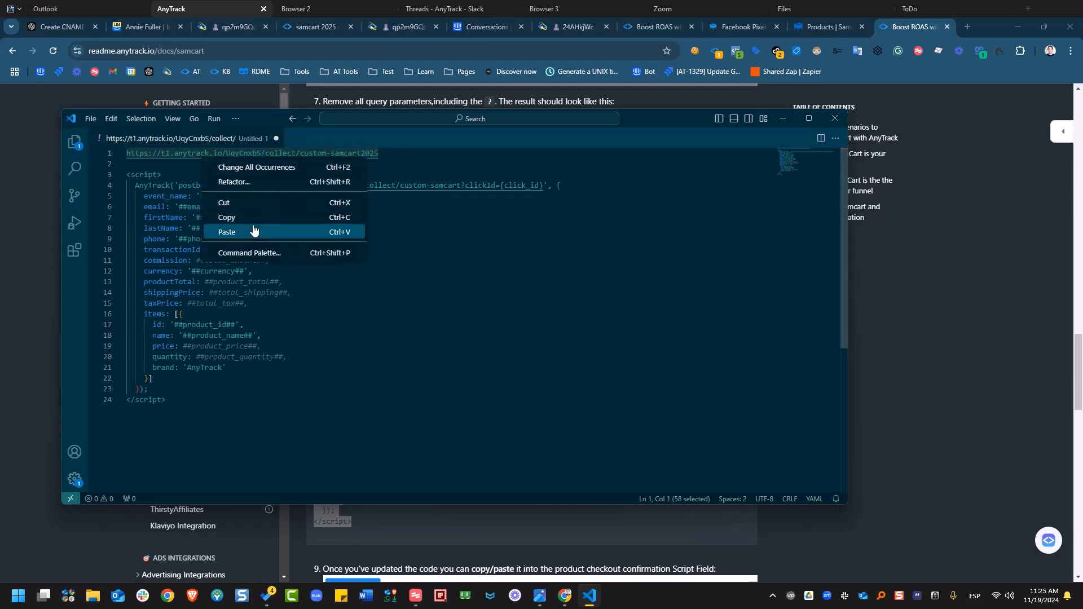
pyautogui.click(268, 217)
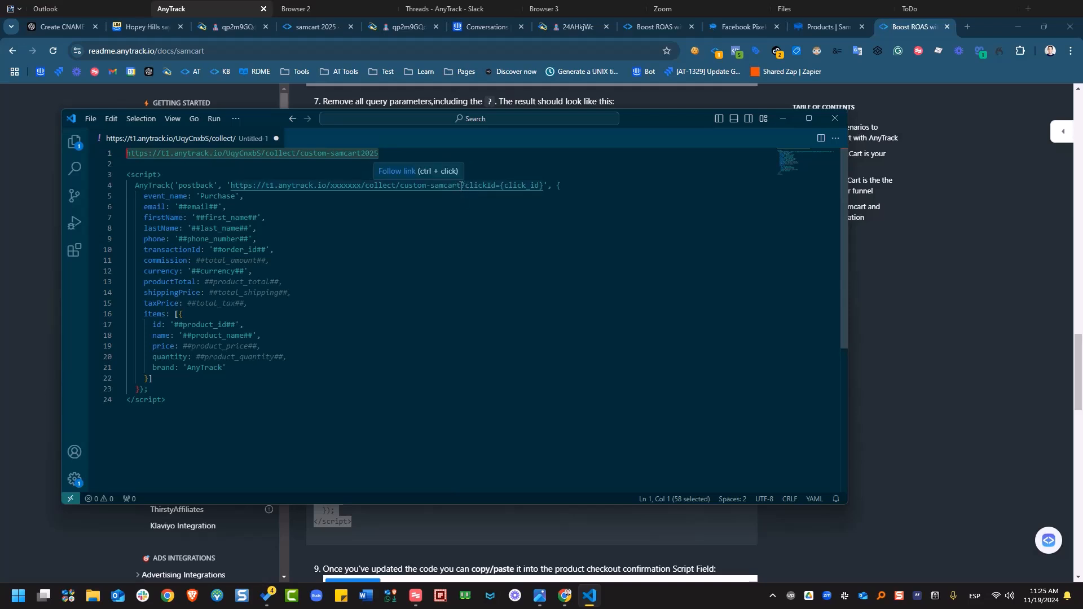
pyautogui.moveTo(462, 186); pyautogui.dragTo(229, 187)
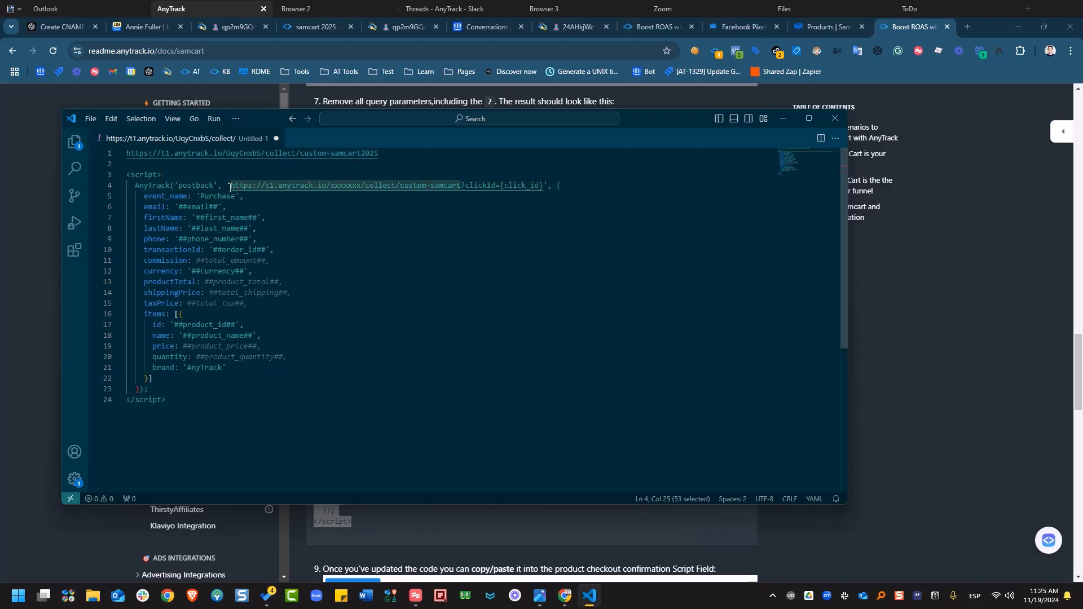
pyautogui.rightClick(252, 184)
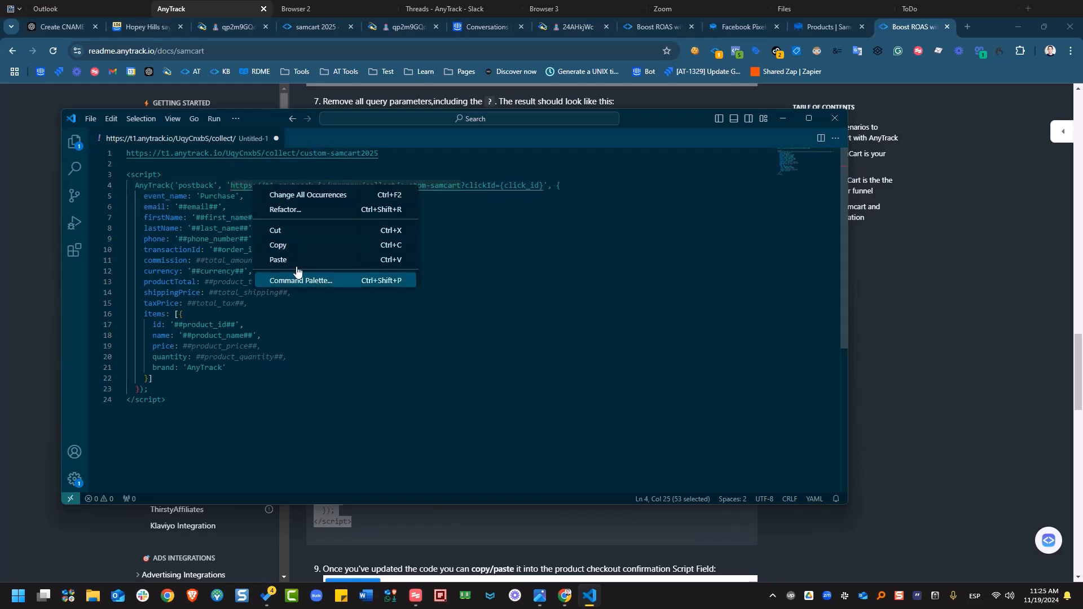
pyautogui.click(279, 260)
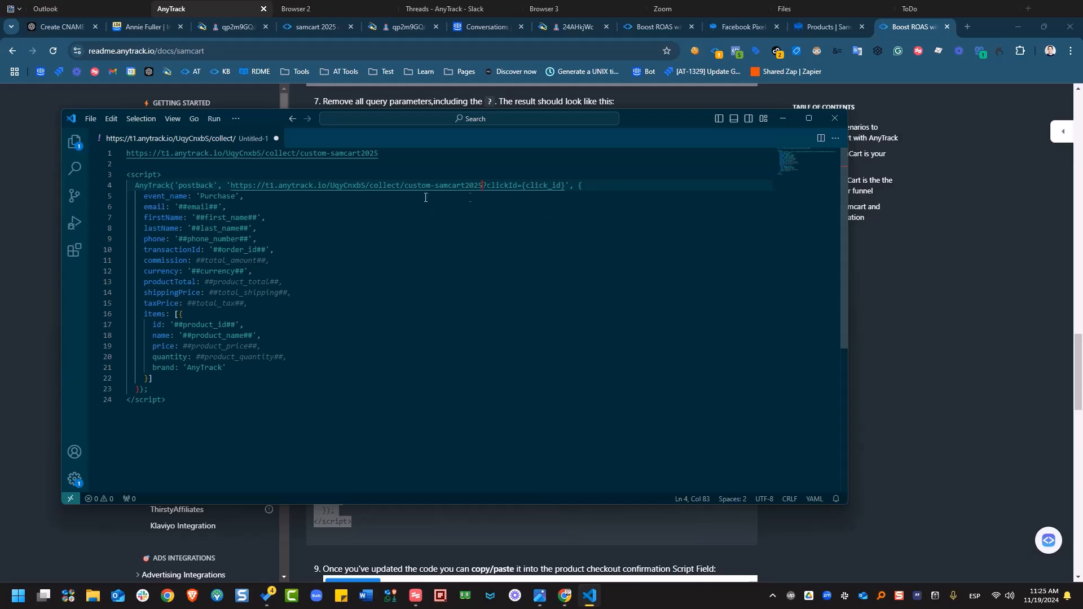
# - Copy the updated script on lines 3–24
pyautogui.click(615, 188)
pyautogui.click(176, 405)
pyautogui.moveTo(176, 406); pyautogui.dragTo(110, 179)
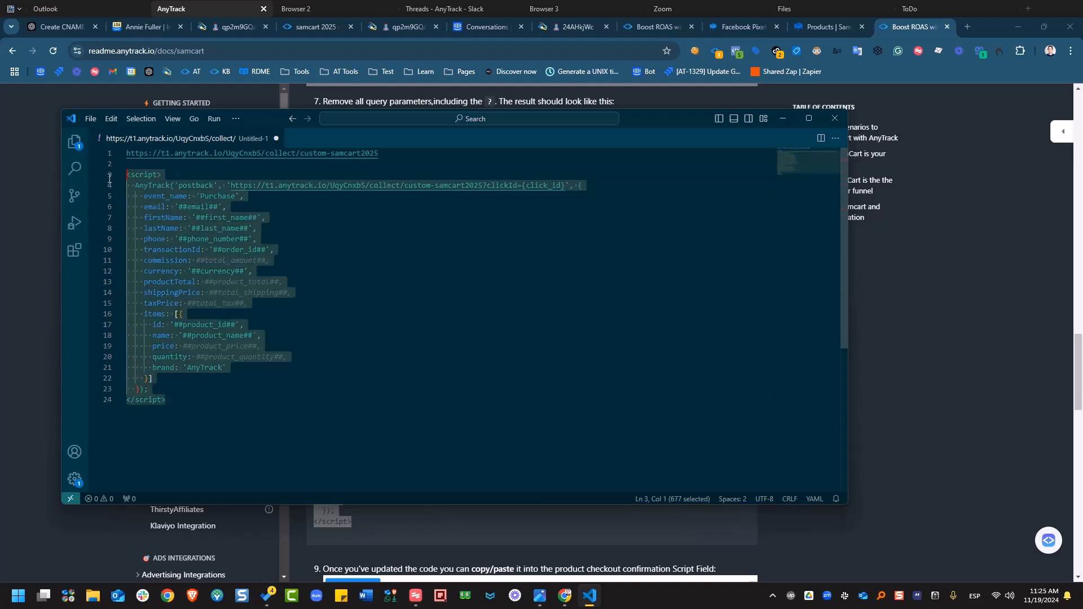
pyautogui.rightClick(191, 234)
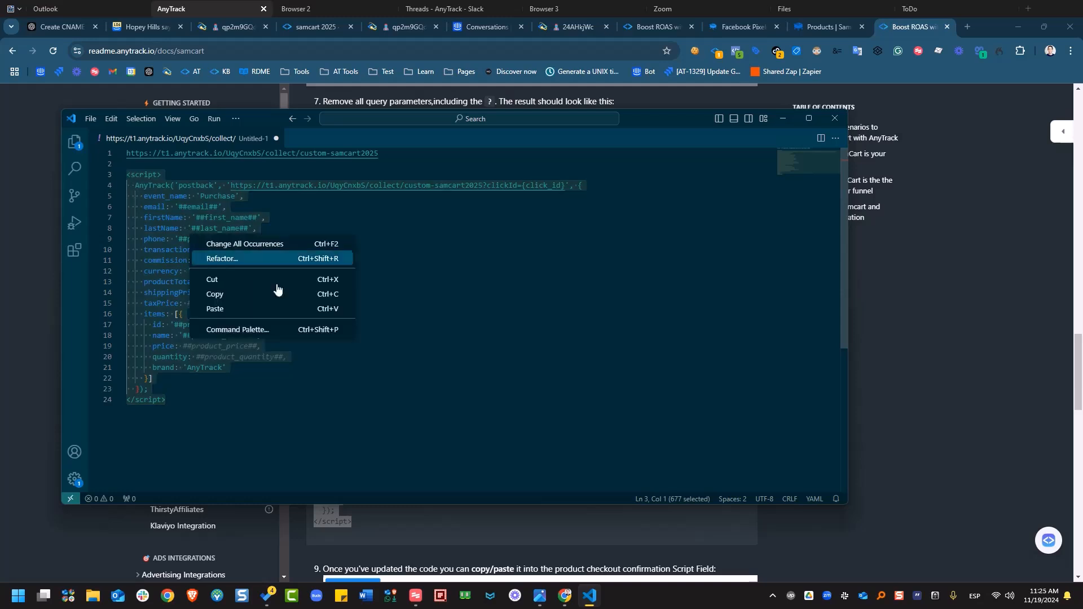
pyautogui.click(252, 295)
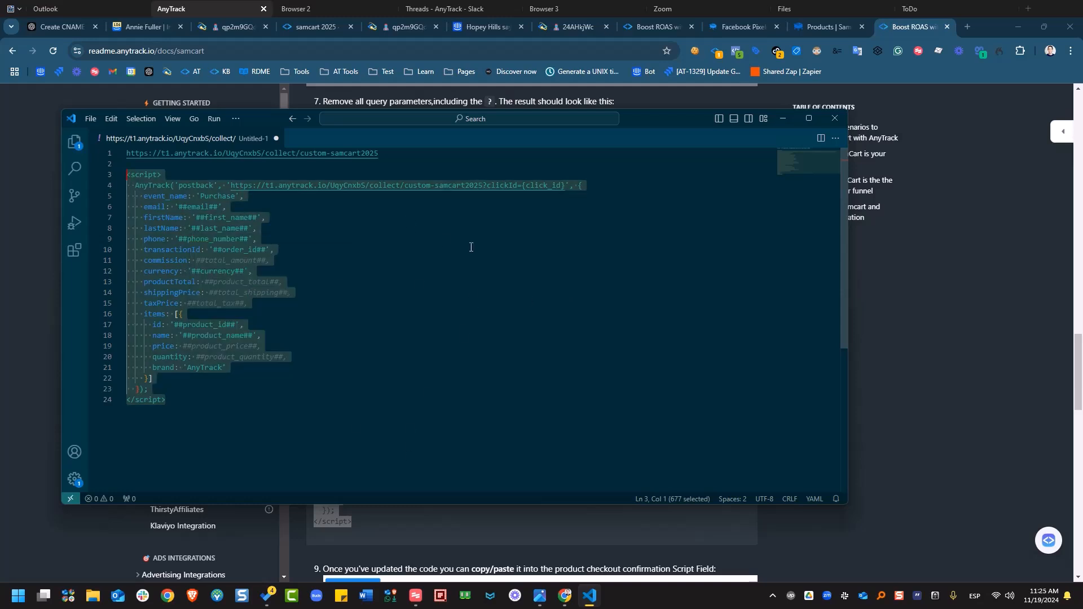
# - Open New ProDuct2 from the SamCart products list and show its Advanced scripts and pixels settings
pyautogui.click(821, 36)
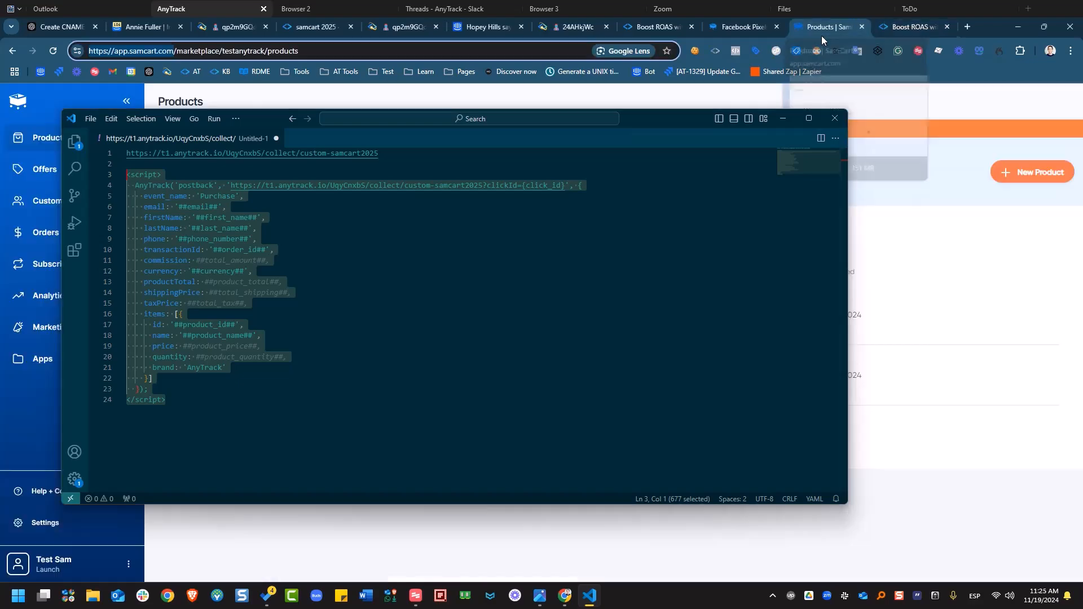
pyautogui.click(783, 118)
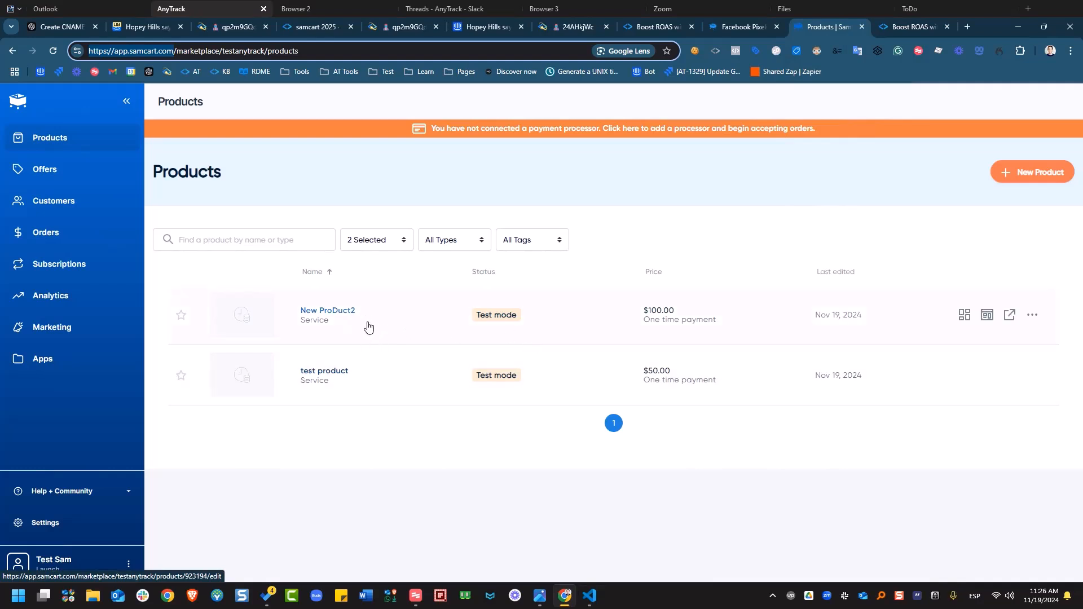
pyautogui.click(367, 326)
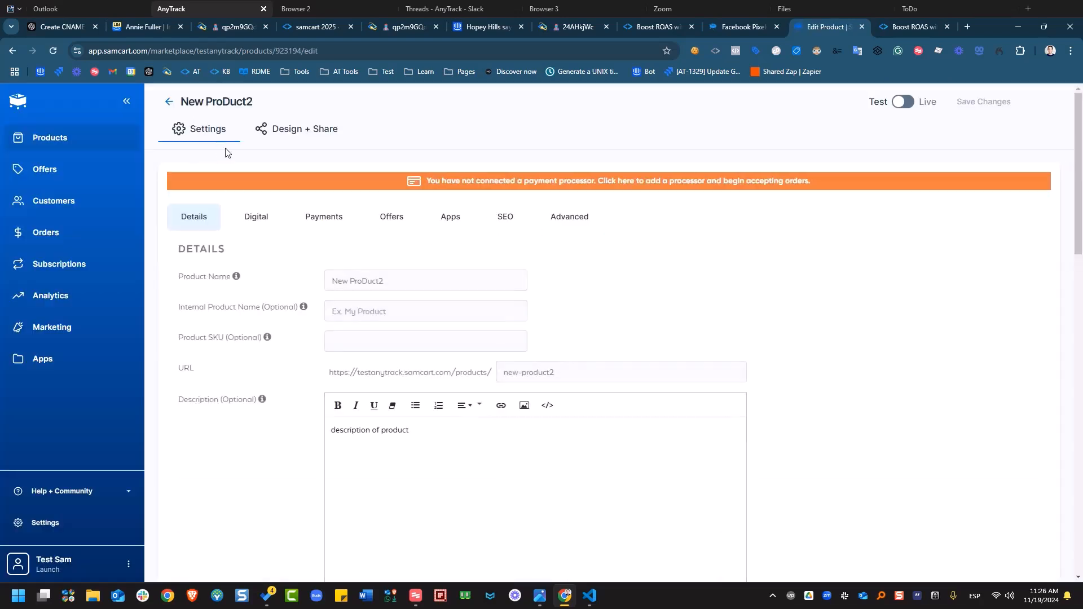
pyautogui.click(566, 231)
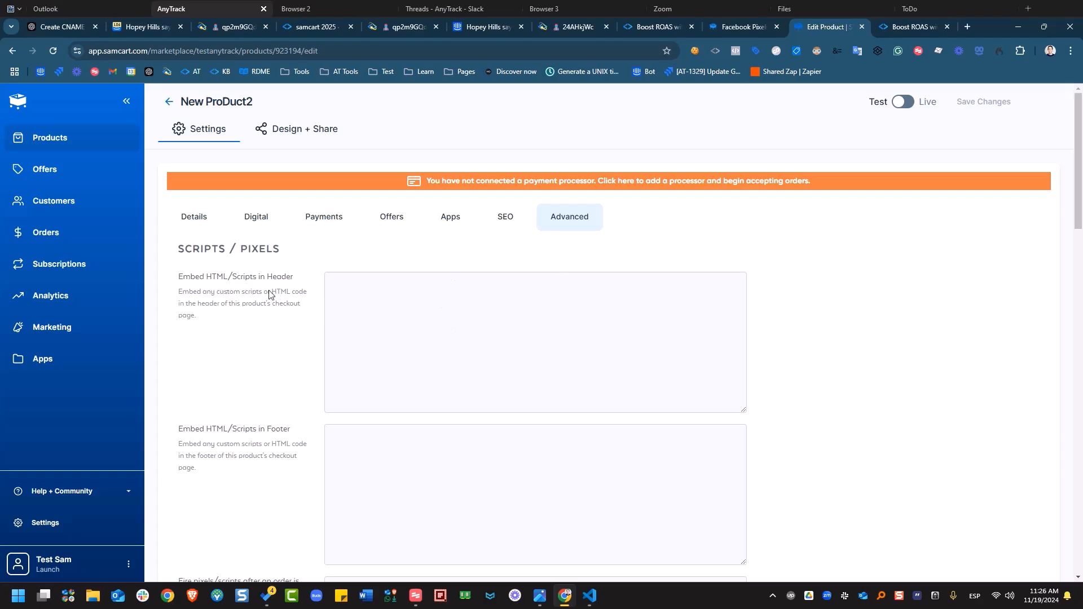
# - Paste the AnyTrack Purchase postback script as plain text into the 'Fire pixels/scripts after an order is completed' field
pyautogui.click(374, 300)
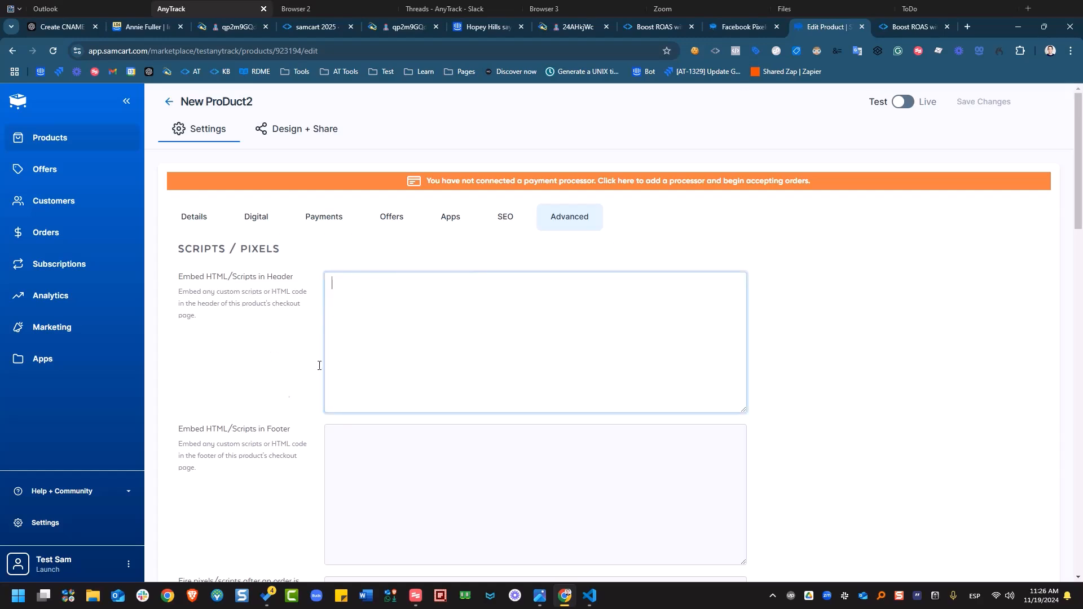
pyautogui.scroll(-2, 285, 321)
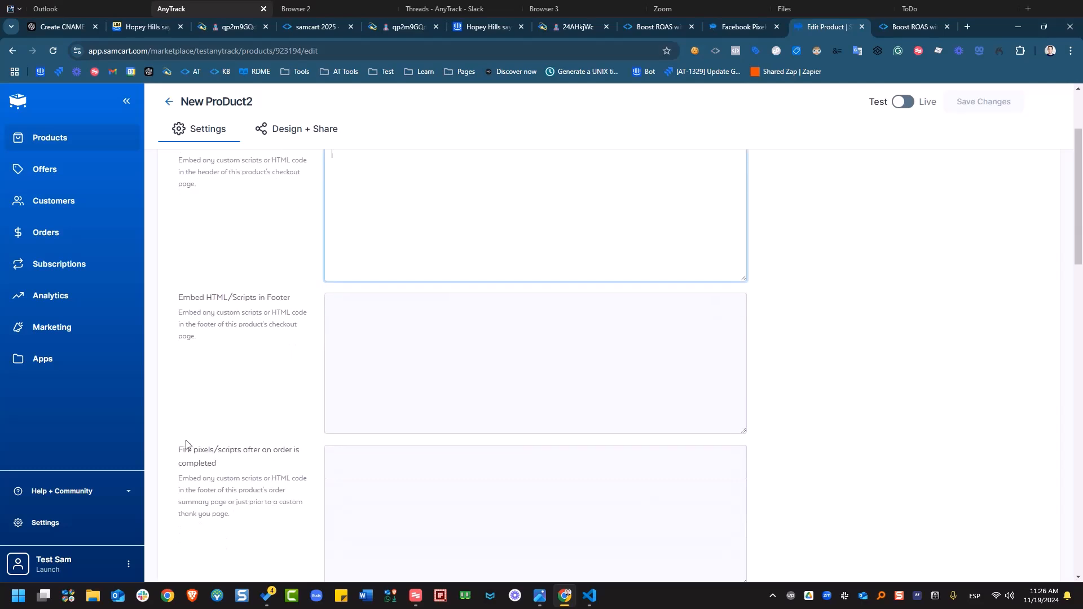
pyautogui.scroll(-1, 254, 457)
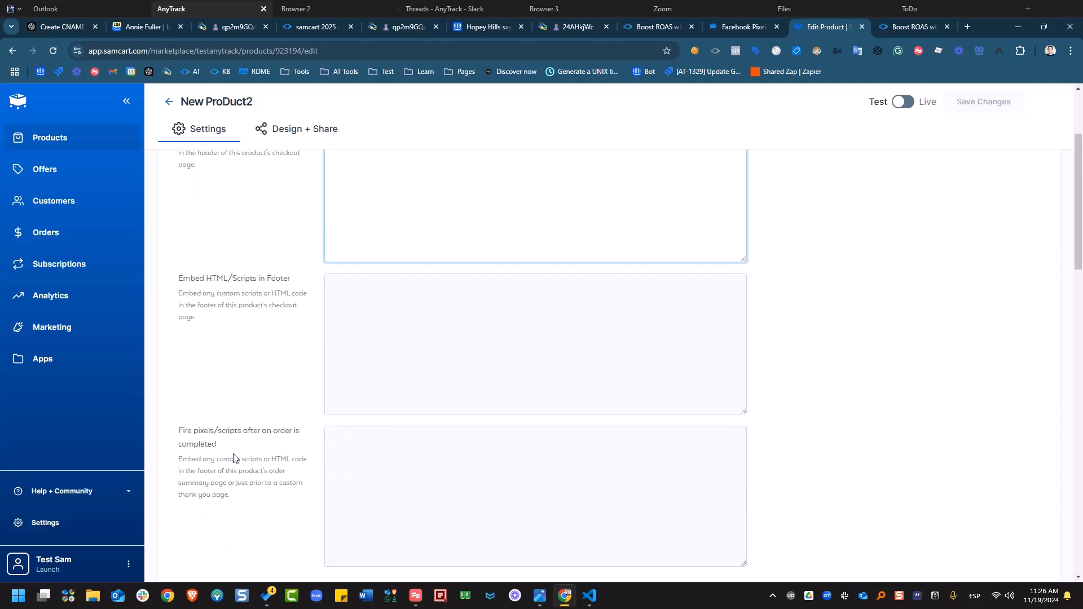
pyautogui.click(405, 457)
pyautogui.rightClick(406, 456)
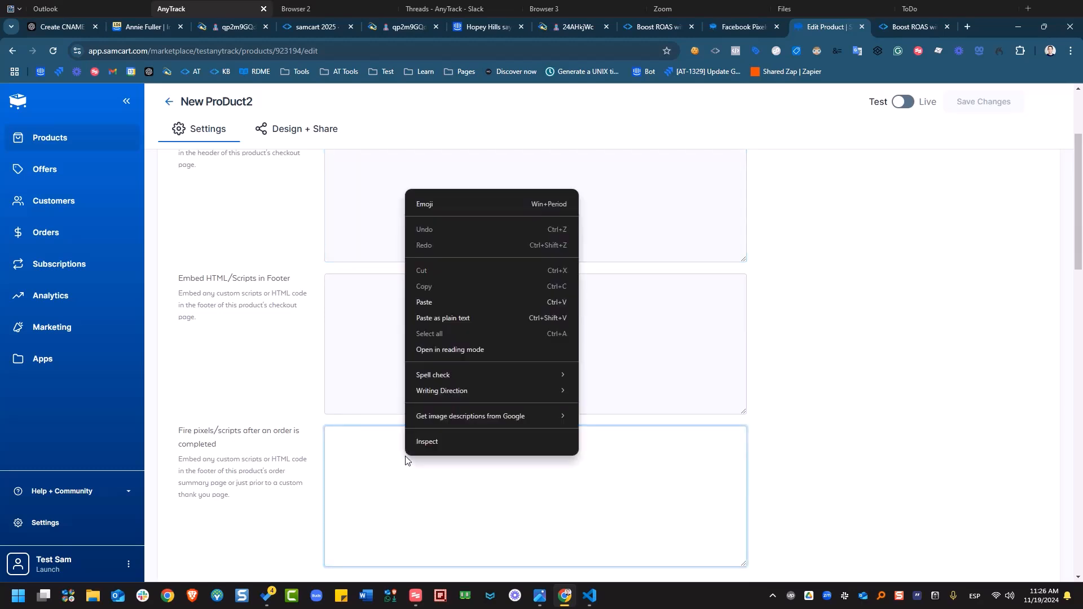
pyautogui.click(450, 317)
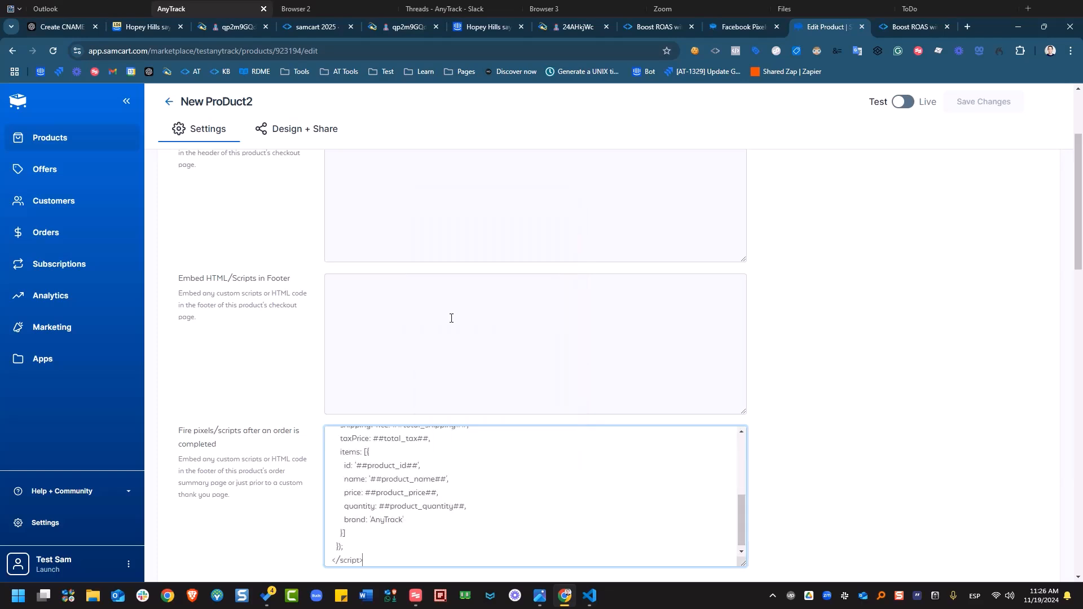
pyautogui.scroll(8, 500, 525)
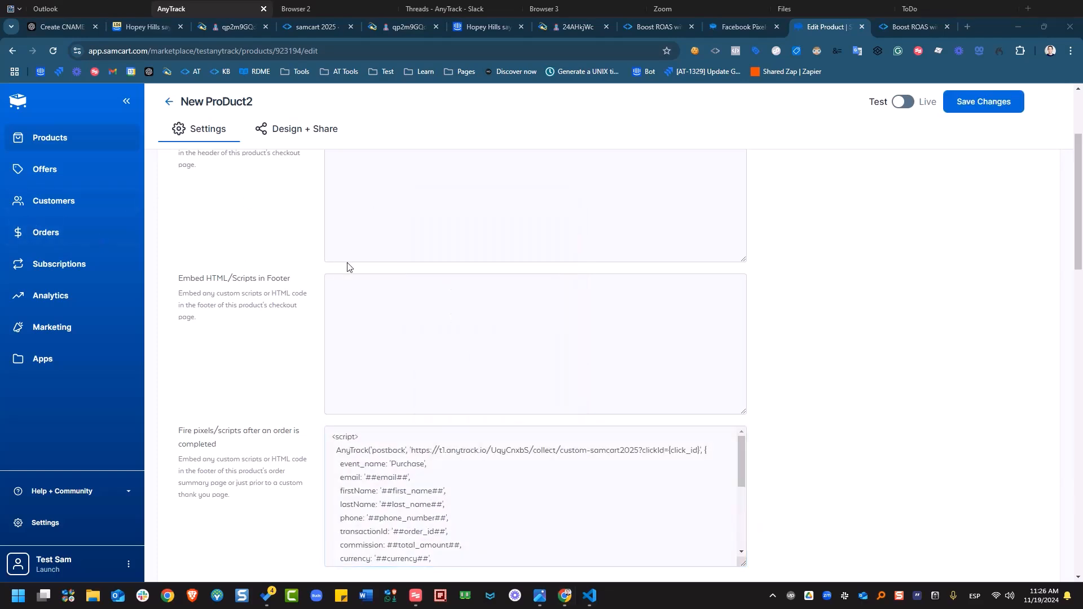
pyautogui.scroll(-3, 544, 471)
pyautogui.scroll(3, 459, 489)
pyautogui.scroll(-2, 474, 508)
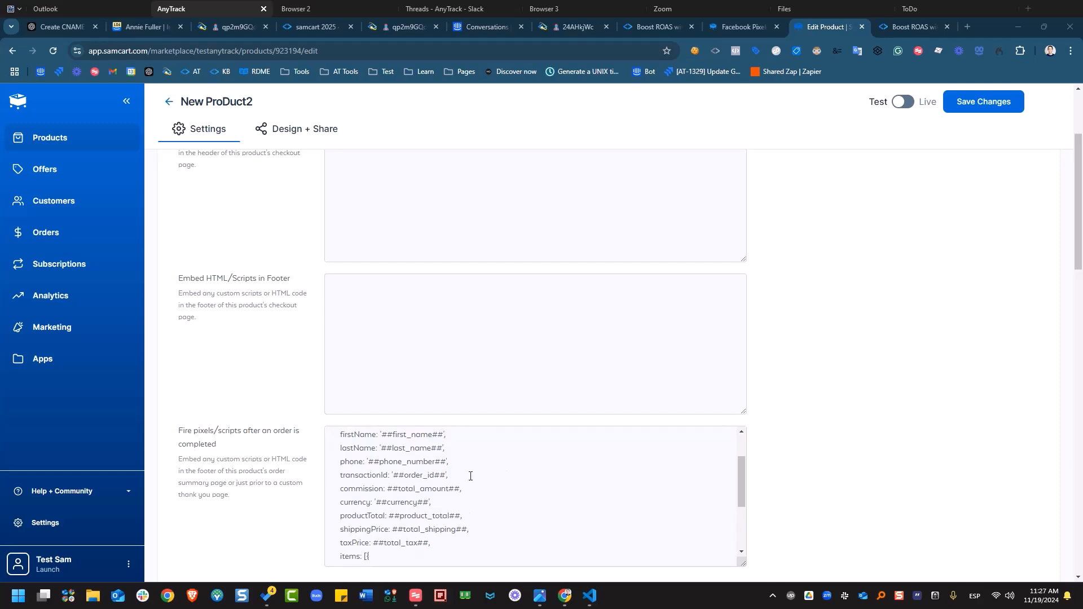
pyautogui.scroll(2, 468, 475)
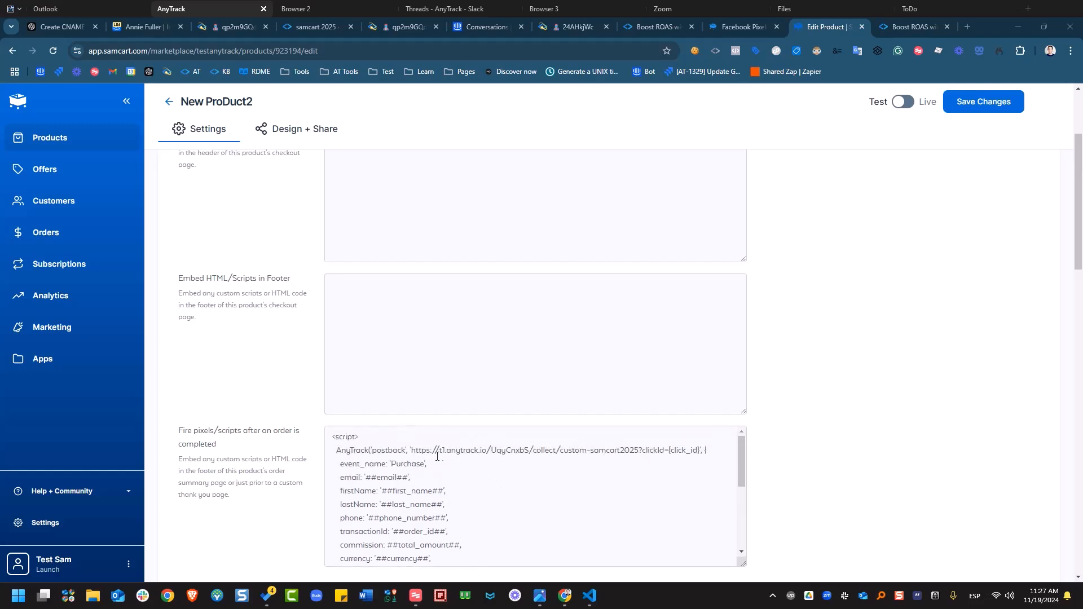
pyautogui.scroll(-10, 581, 456)
pyautogui.scroll(2, 769, 392)
# - Save New ProDuct2's script changes
pyautogui.click(962, 103)
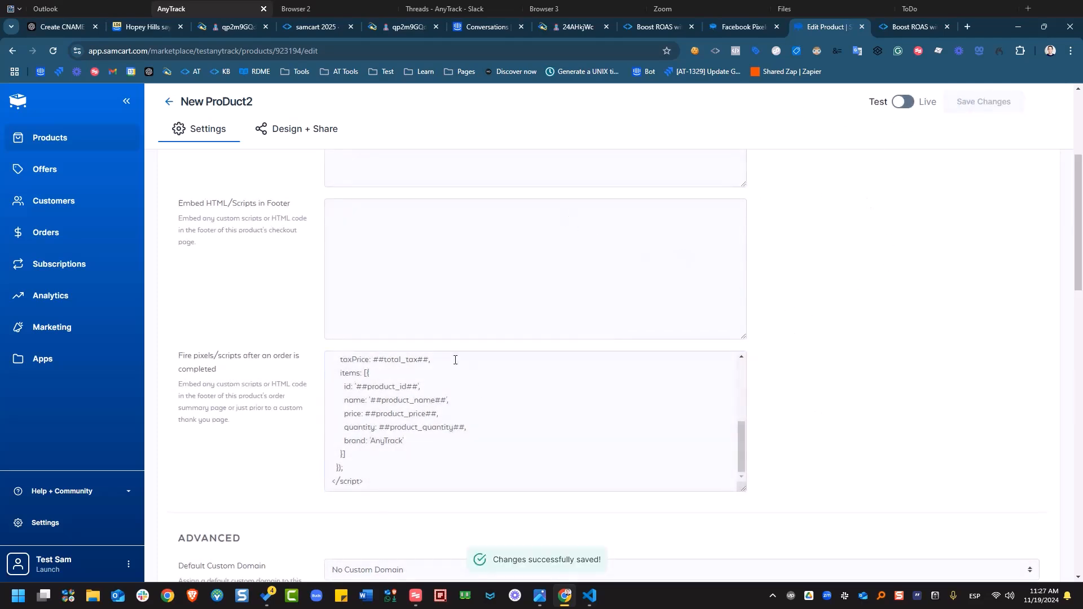
pyautogui.click(726, 28)
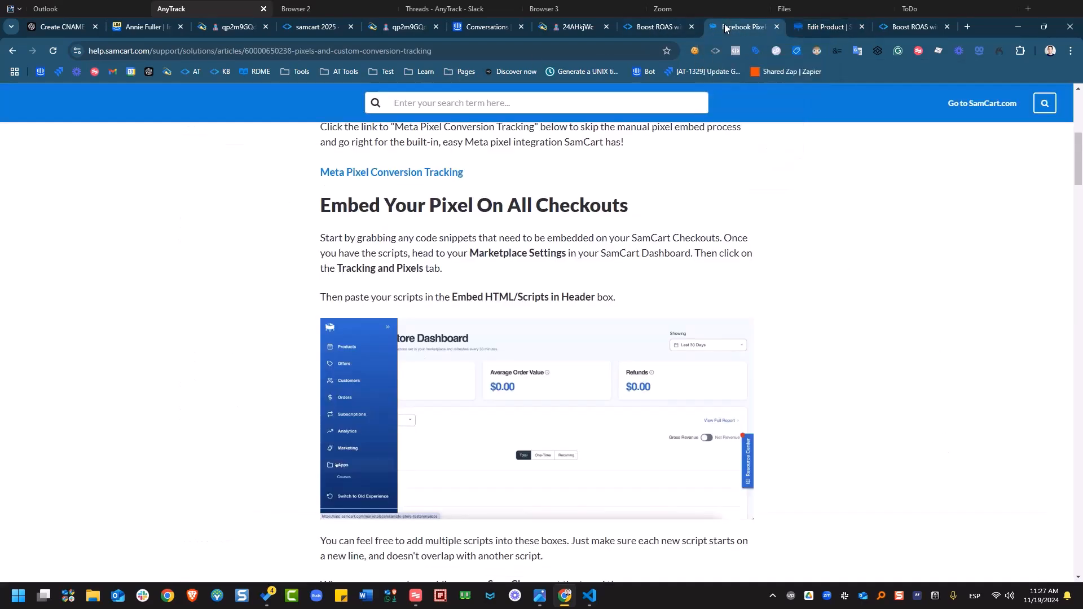
pyautogui.click(805, 31)
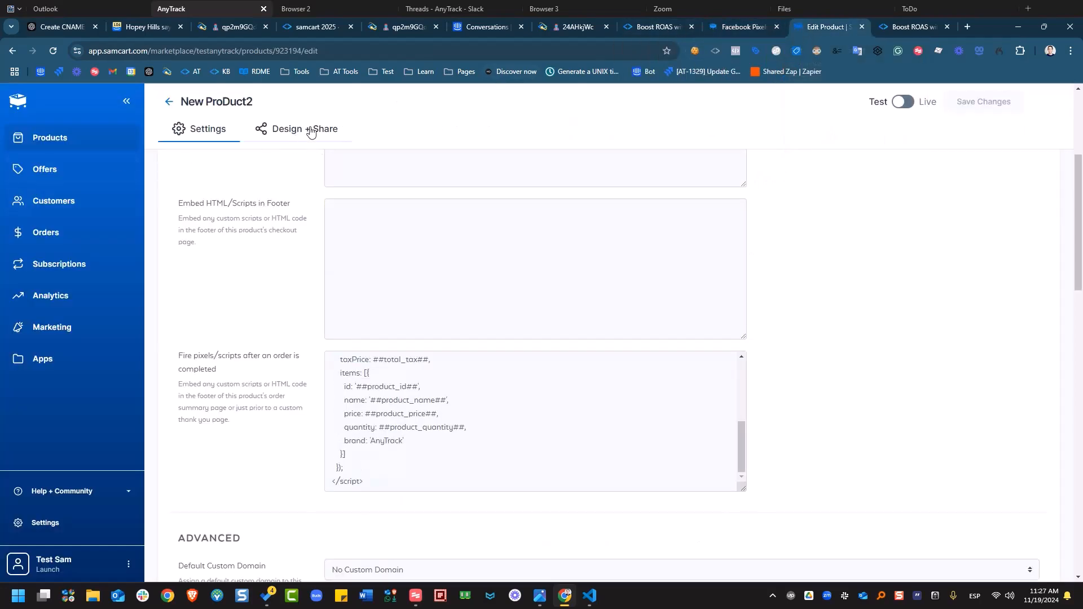
# - Go to Design + Share and preview the product's checkout page in a new tab
pyautogui.click(284, 135)
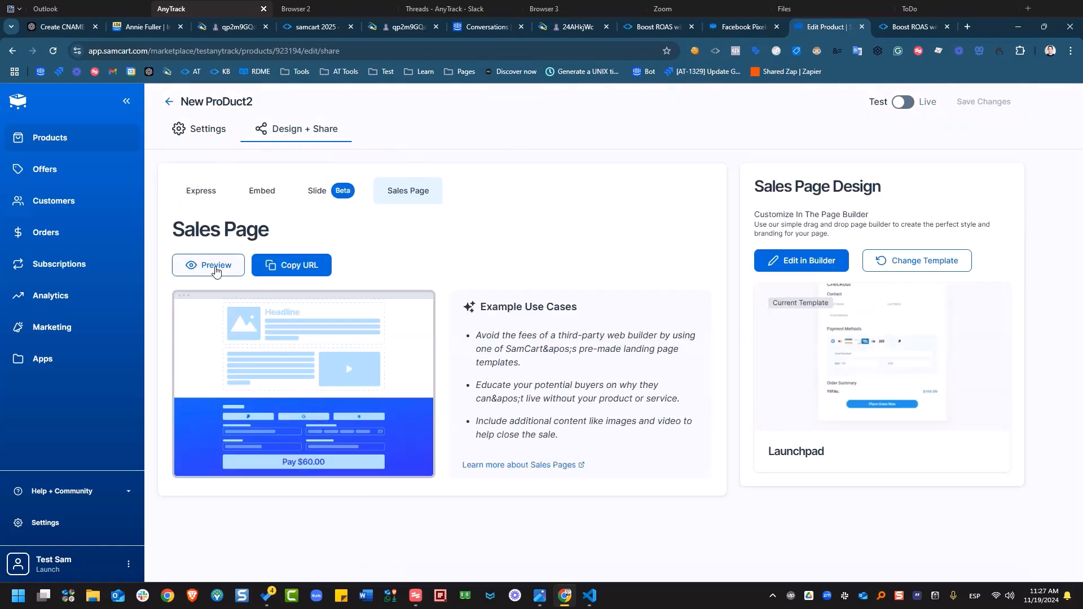
pyautogui.click(215, 268)
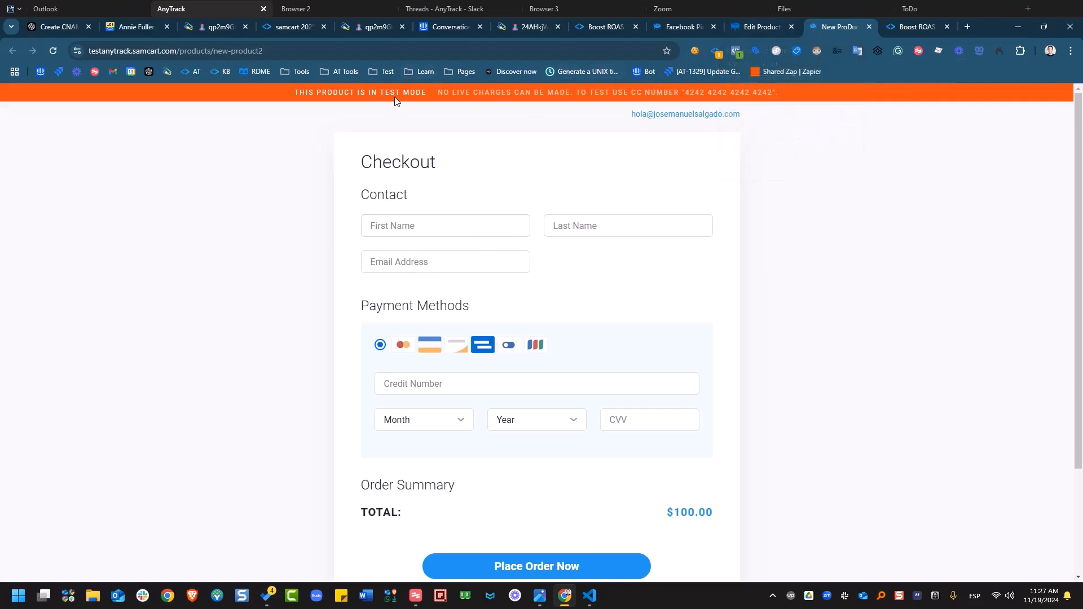
pyautogui.click(749, 27)
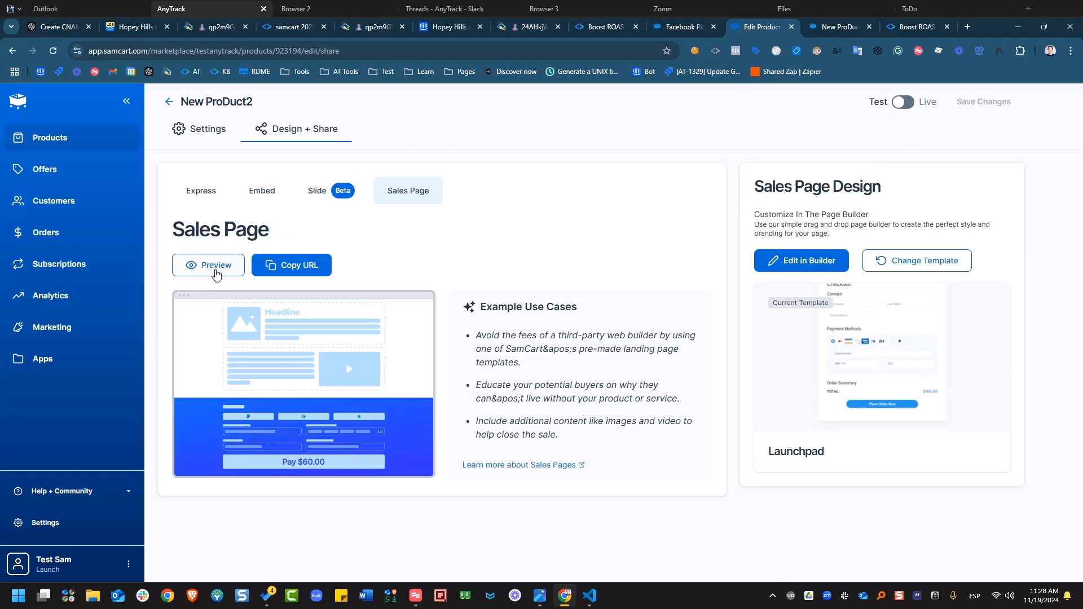
# - In the checkout preview, enter the test buyer's first name, last name and e-mail address
pyautogui.click(215, 275)
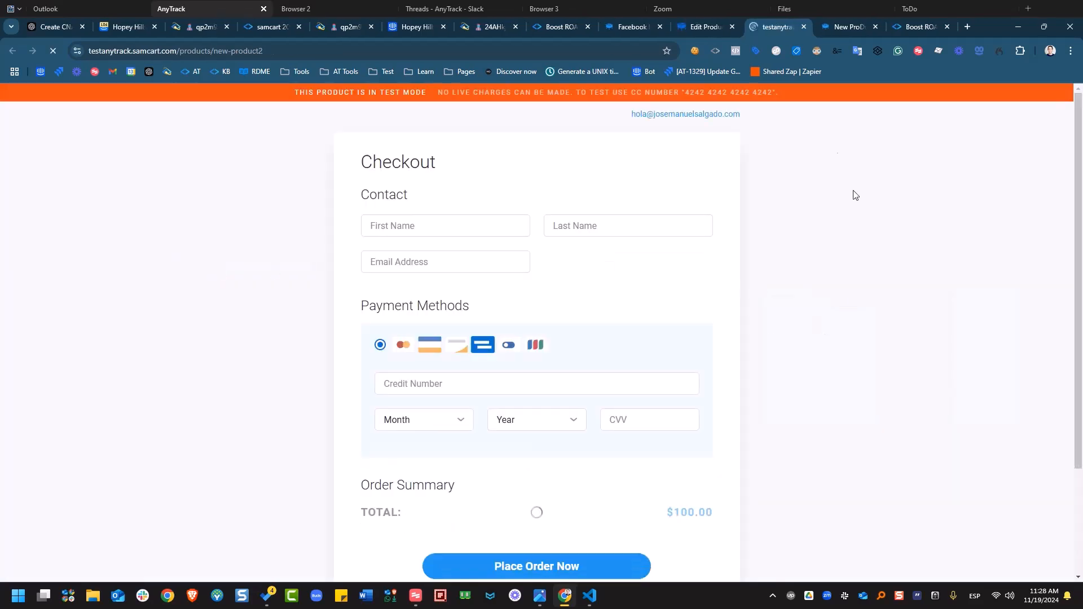
pyautogui.click(497, 234)
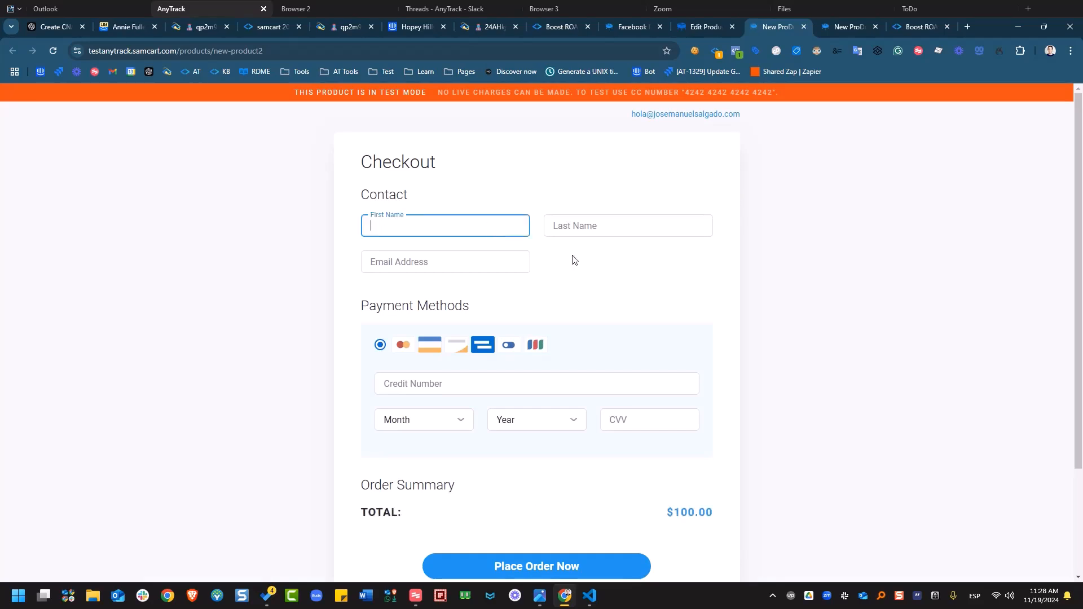
pyautogui.write('Test')
pyautogui.press('Tab')
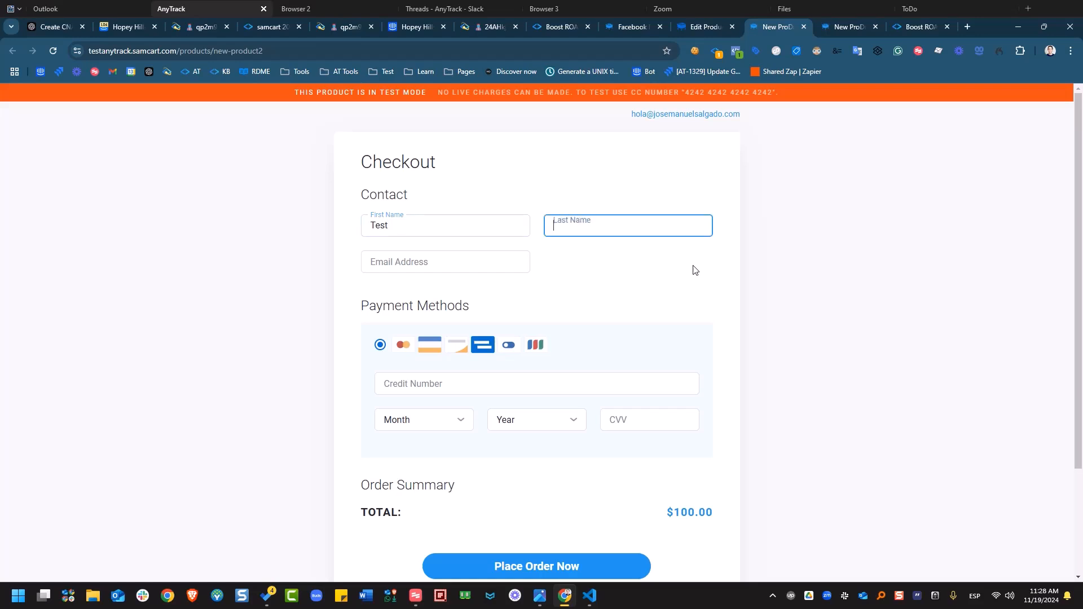
pyautogui.write('Samcart')
pyautogui.press('Tab')
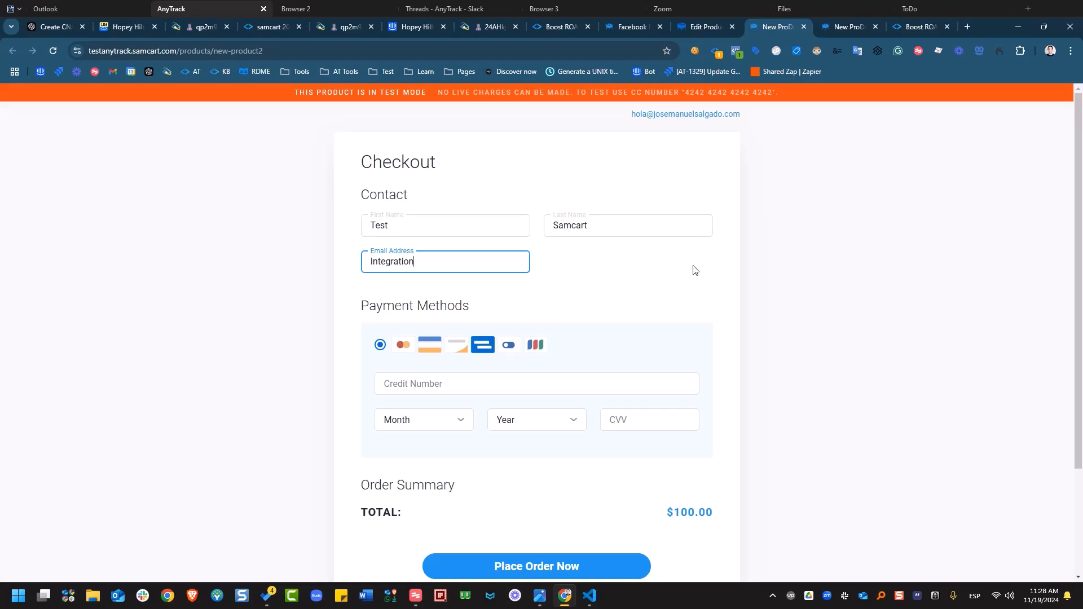
# - Autofill the test card, keep expiry year 2025, add the security code and place the $100.00 order
pyautogui.click(531, 384)
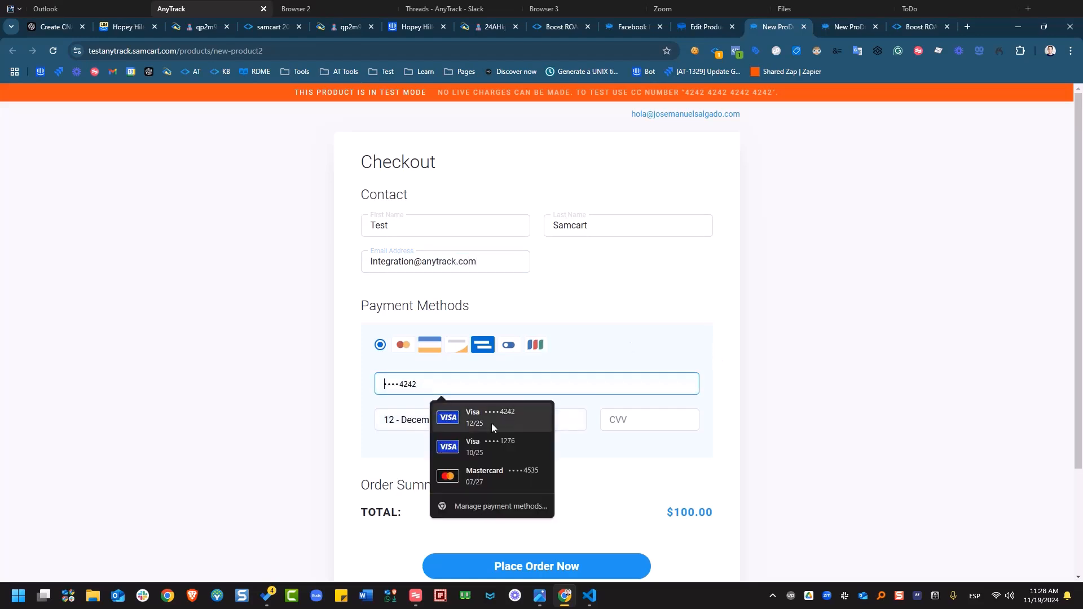
pyautogui.click(493, 423)
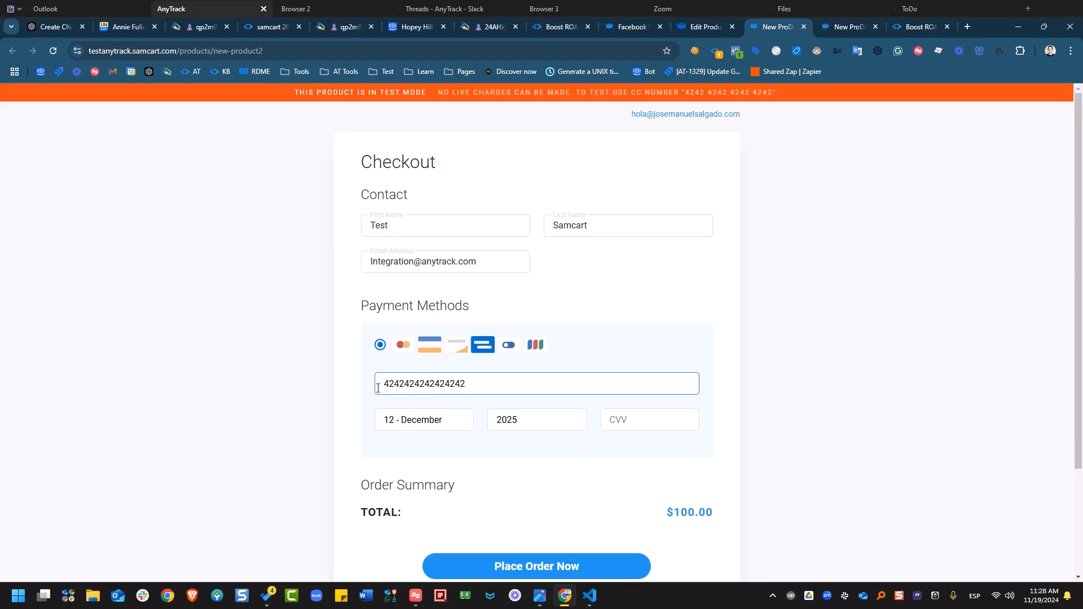
pyautogui.moveTo(386, 388); pyautogui.dragTo(403, 387)
pyautogui.click(402, 388)
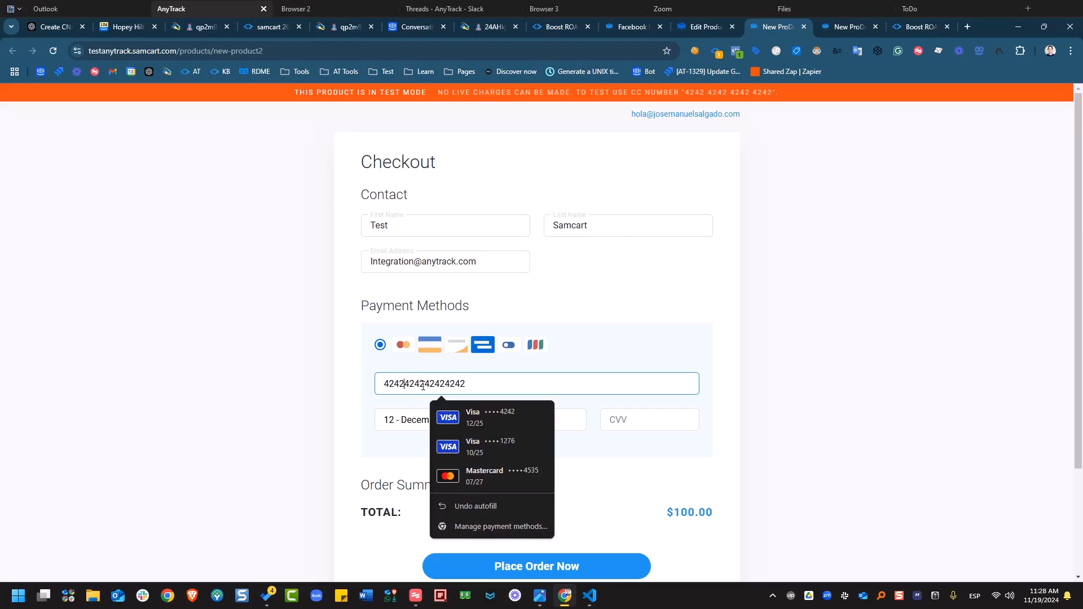
pyautogui.click(423, 386)
pyautogui.click(387, 448)
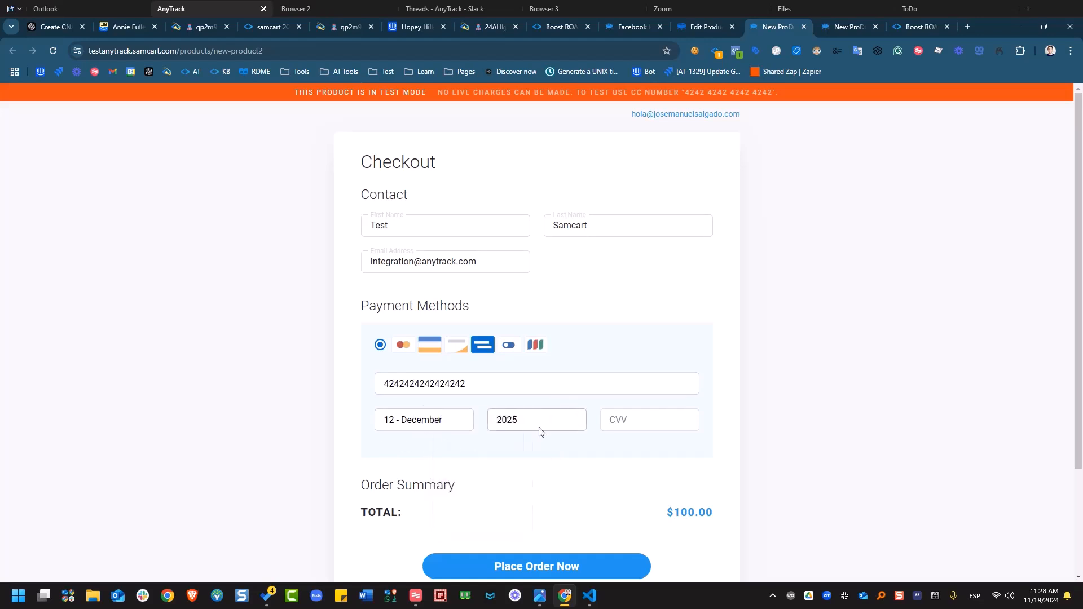
pyautogui.click(518, 427)
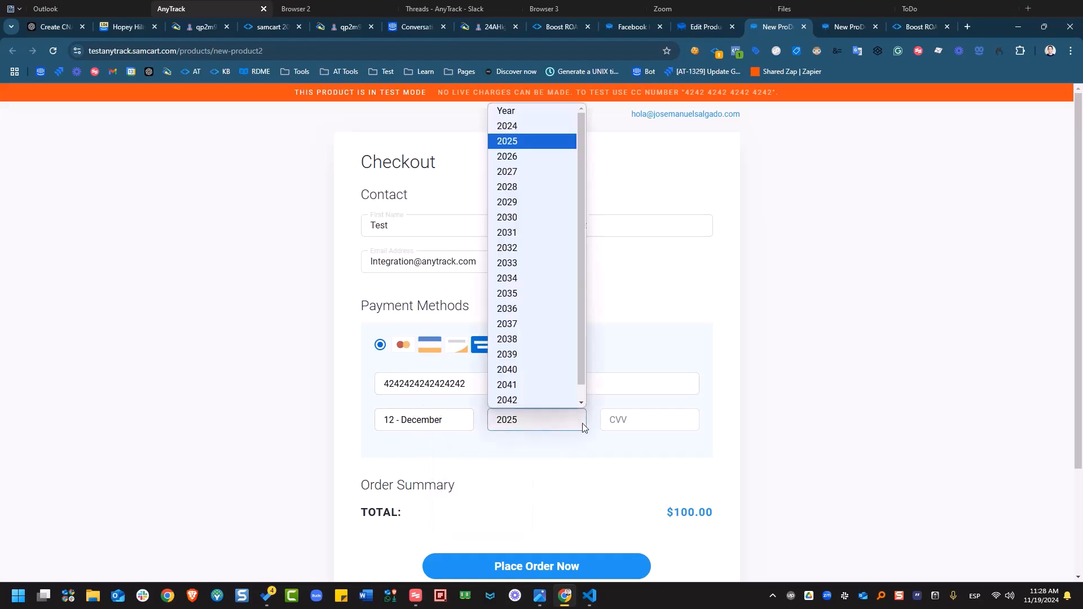
pyautogui.click(644, 424)
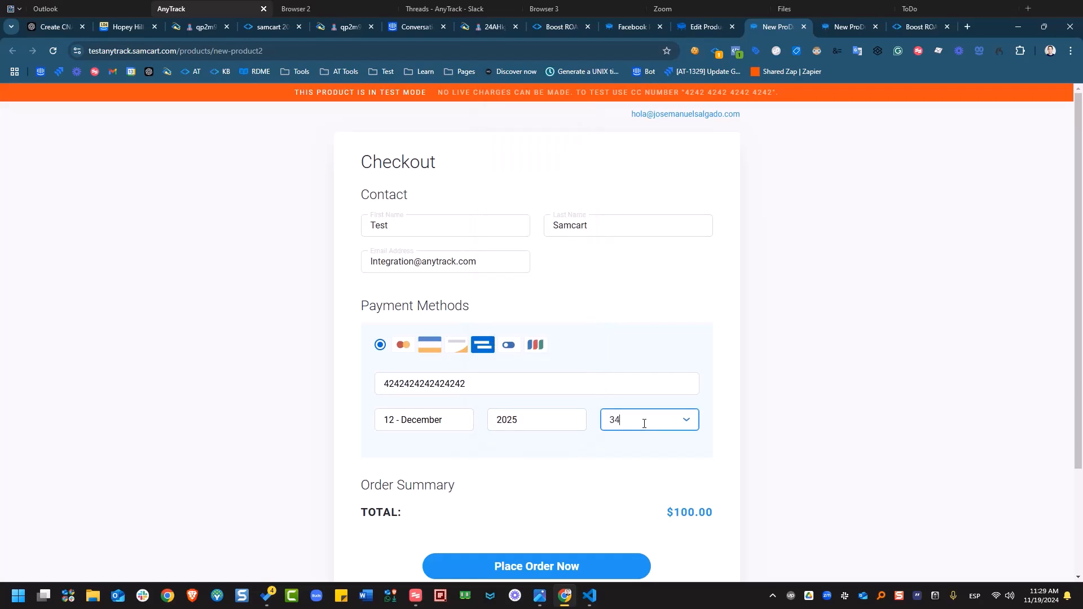
pyautogui.click(755, 325)
pyautogui.scroll(-1, 589, 509)
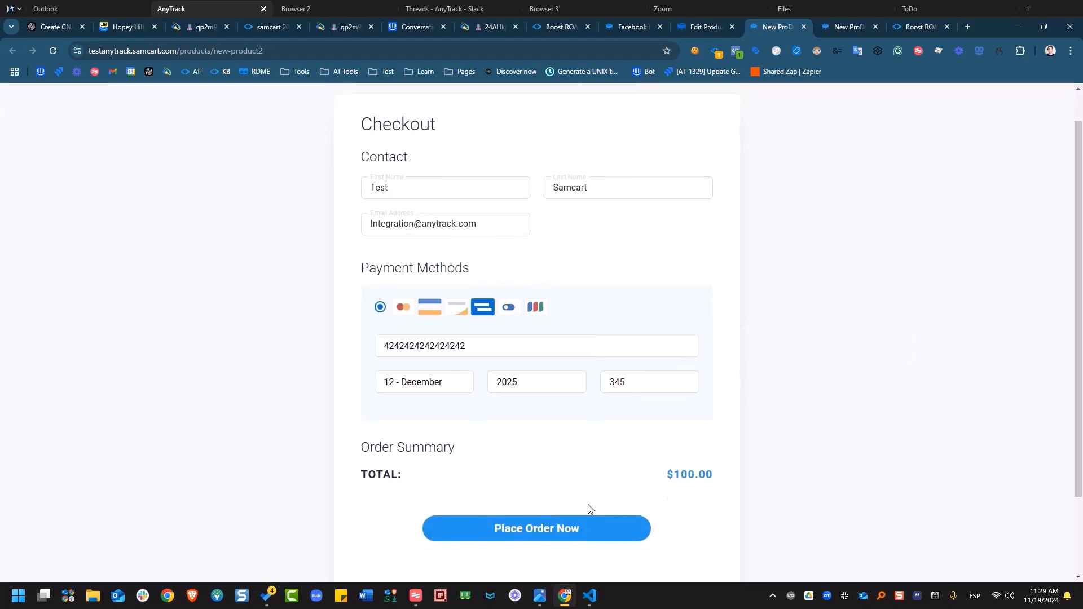
pyautogui.click(555, 531)
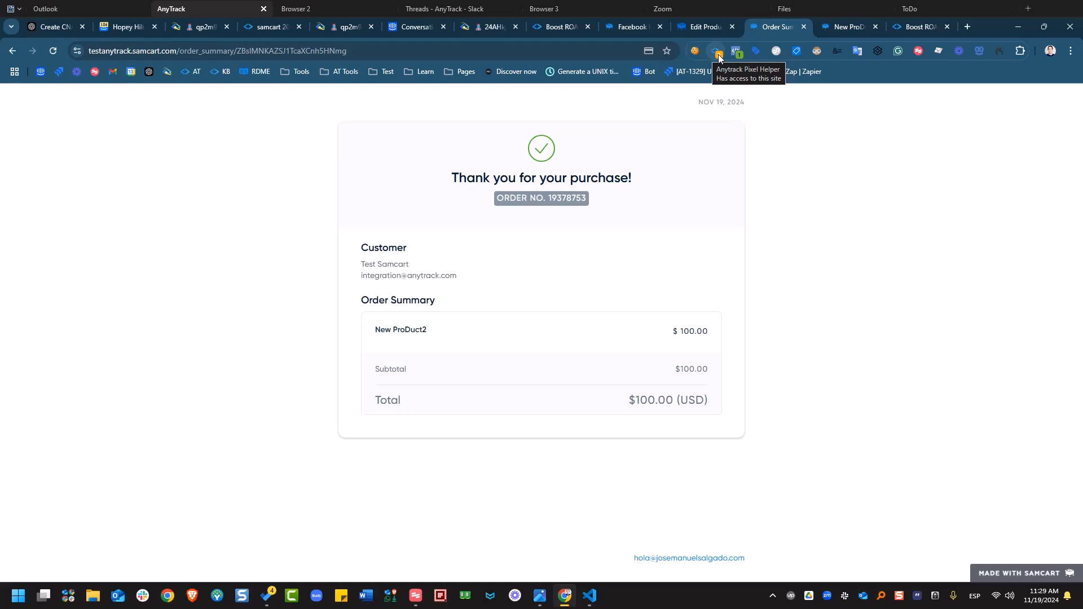
pyautogui.click(718, 53)
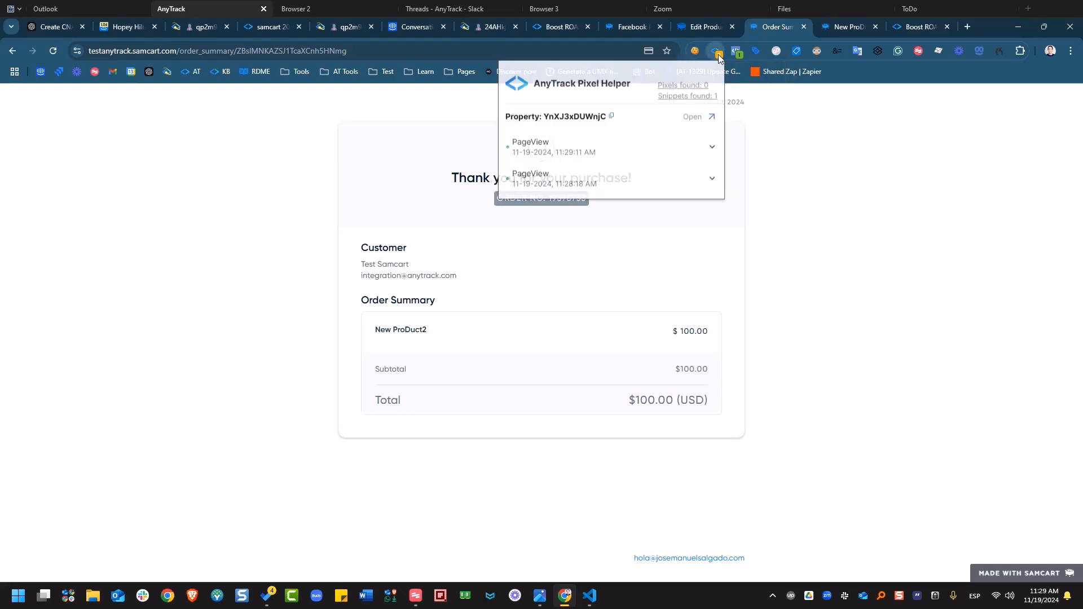
pyautogui.click(684, 97)
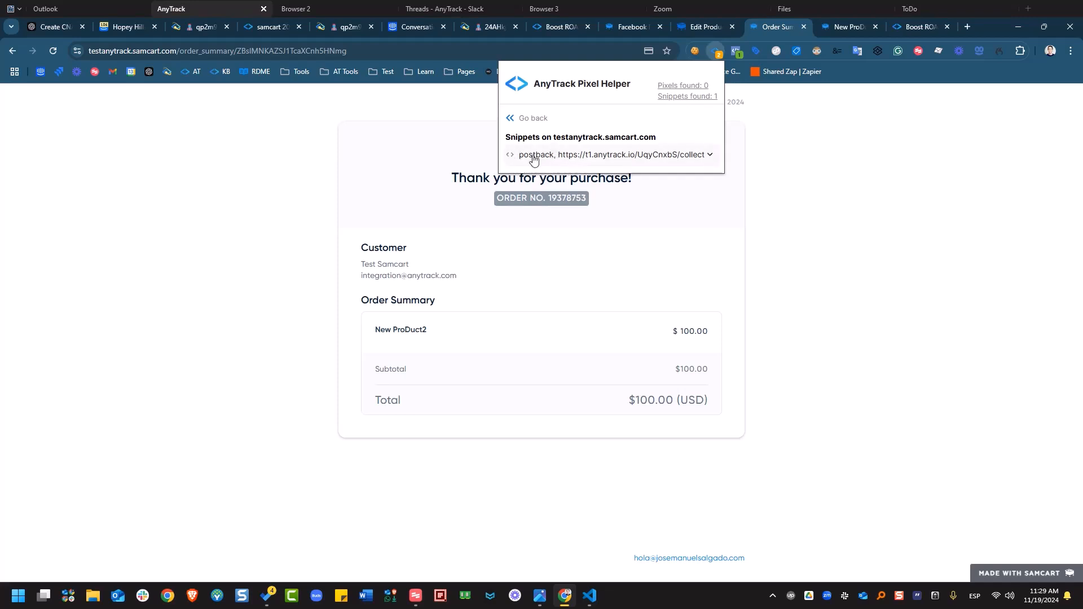
pyautogui.click(606, 156)
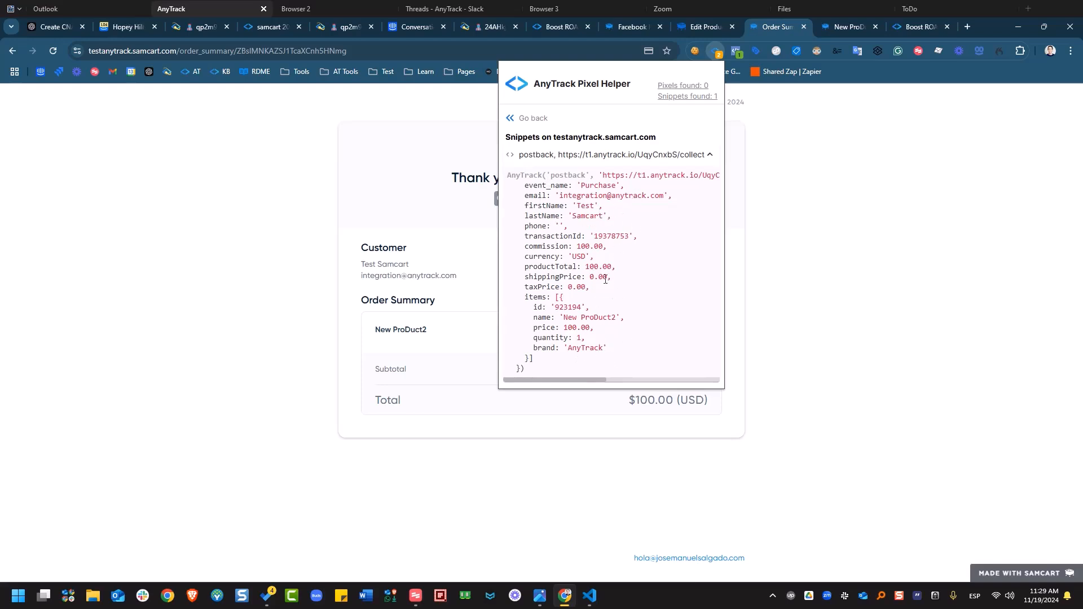
pyautogui.moveTo(601, 378)
pyautogui.mouseDown()
pyautogui.moveTo(713, 378)
pyautogui.moveTo(589, 385)
pyautogui.mouseUp()
pyautogui.click(788, 204)
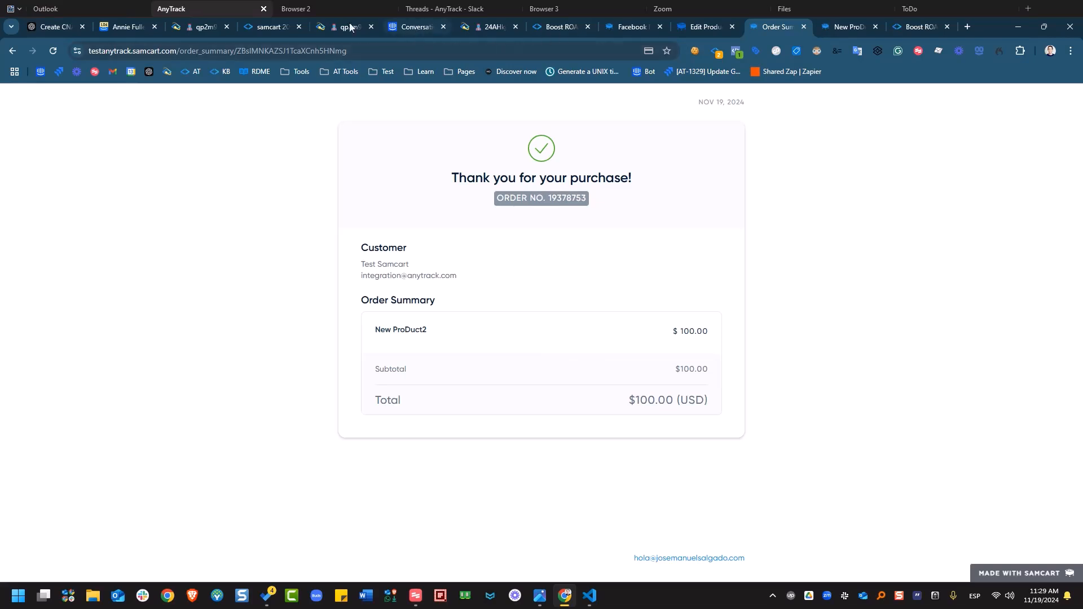
# - Open the samcart 2025 integration's EVENTS LOG and view all conversion events for the test click ID
pyautogui.click(267, 27)
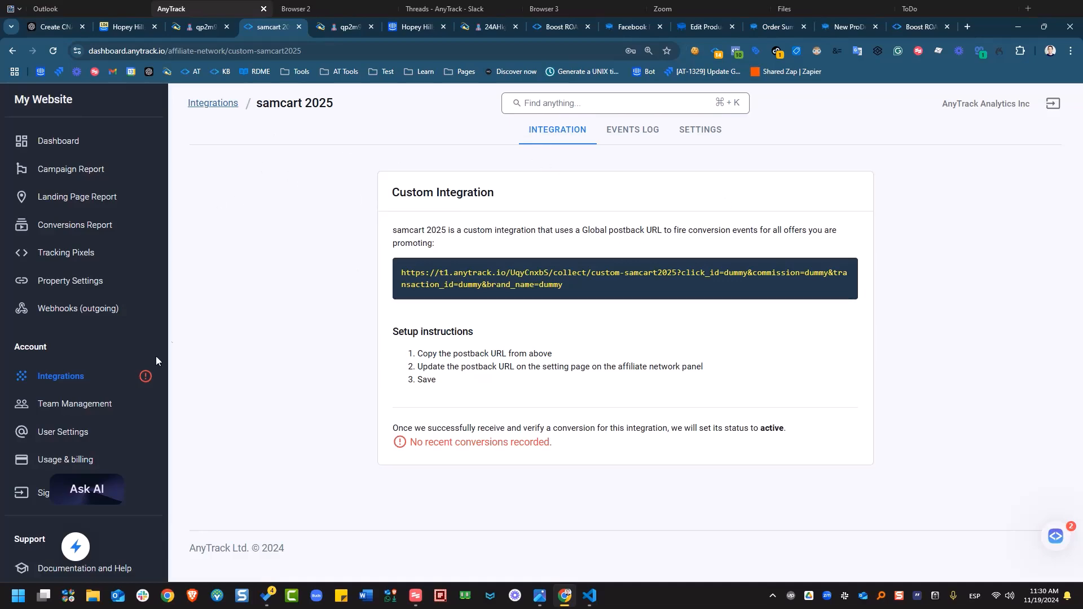
pyautogui.click(61, 376)
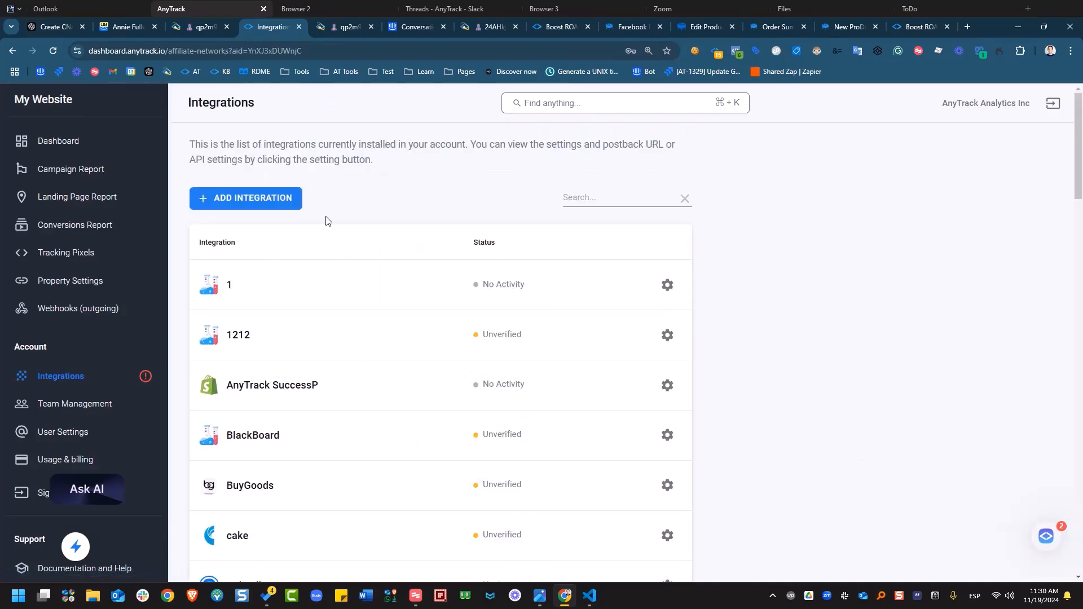
pyautogui.scroll(-20, 327, 220)
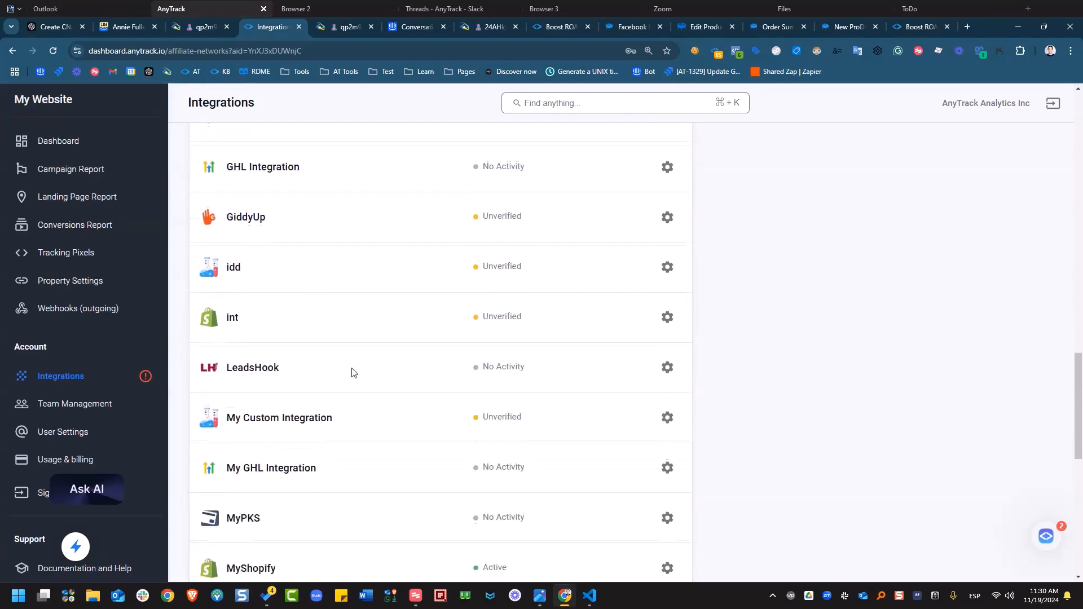
pyautogui.scroll(-5, 352, 373)
pyautogui.click(265, 337)
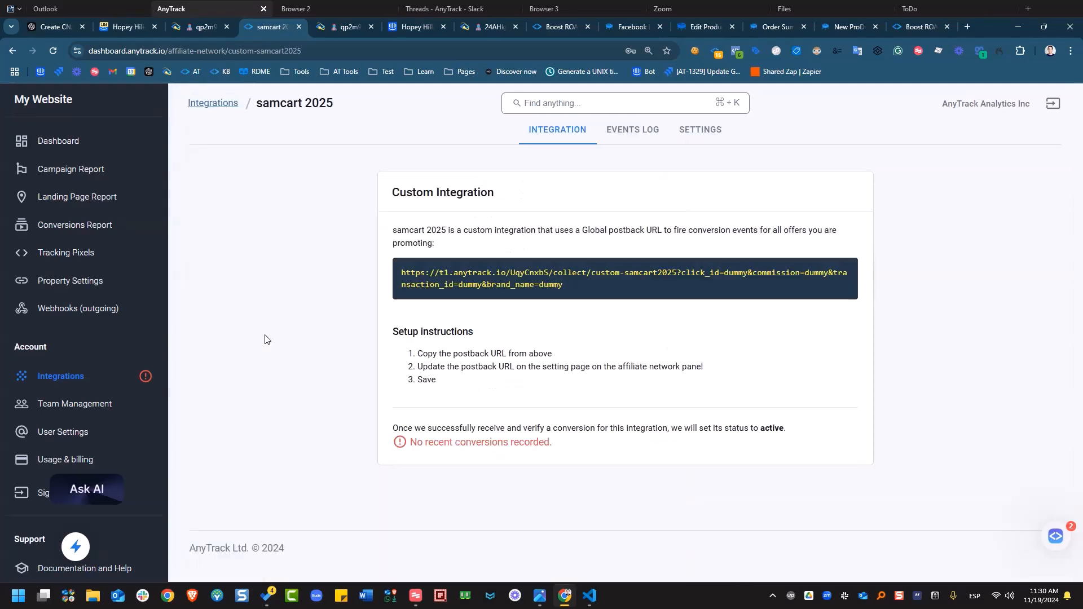
pyautogui.click(629, 138)
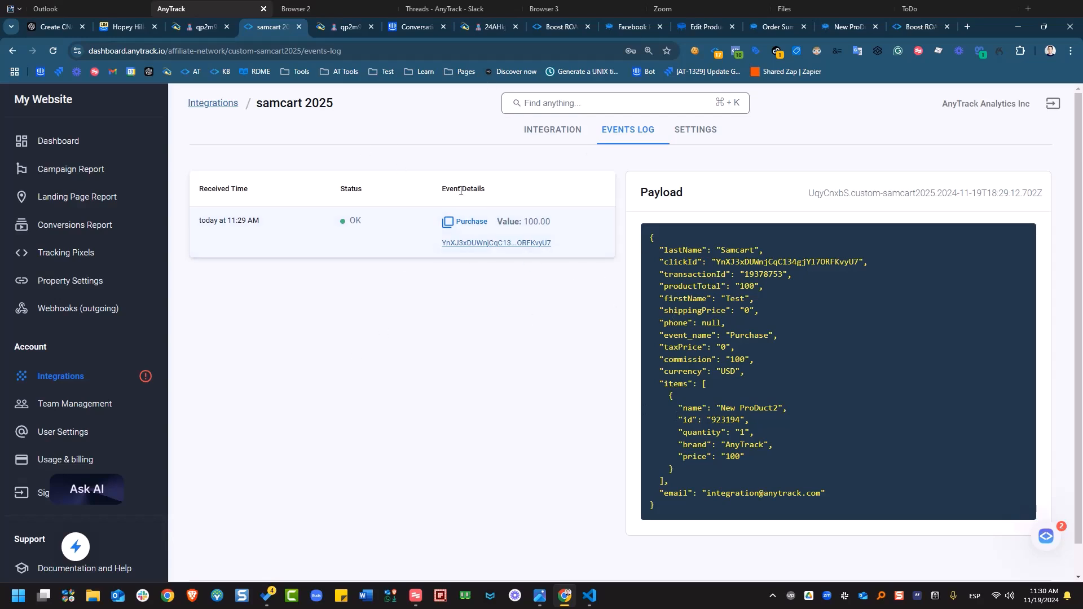
pyautogui.click(489, 243)
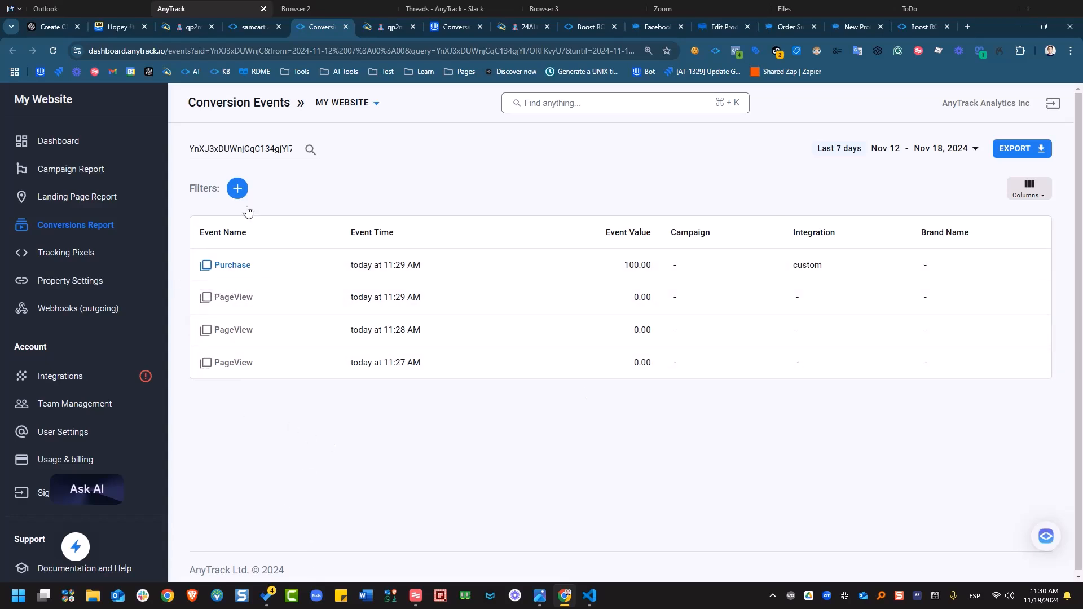
# - Inspect the Purchase event details plus the 11:27 and 11:29 PageView events
pyautogui.click(245, 267)
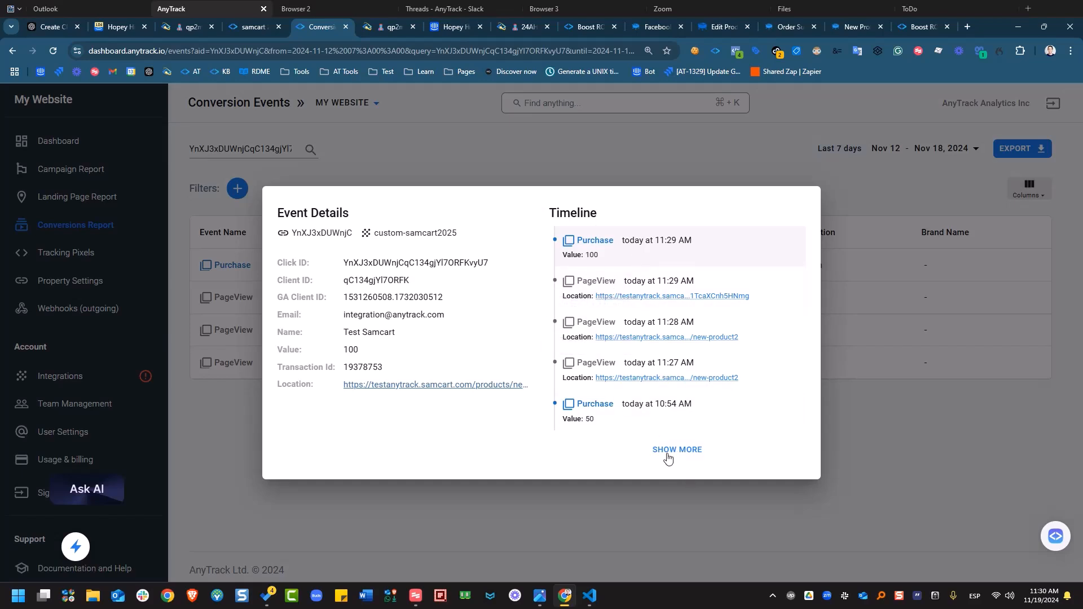
pyautogui.click(667, 452)
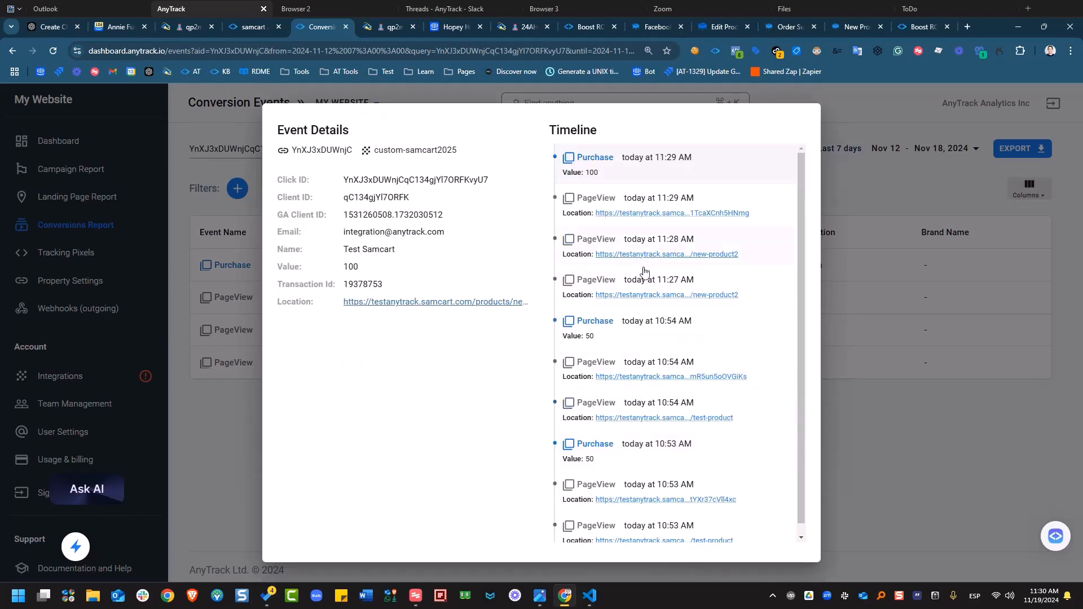
pyautogui.click(572, 286)
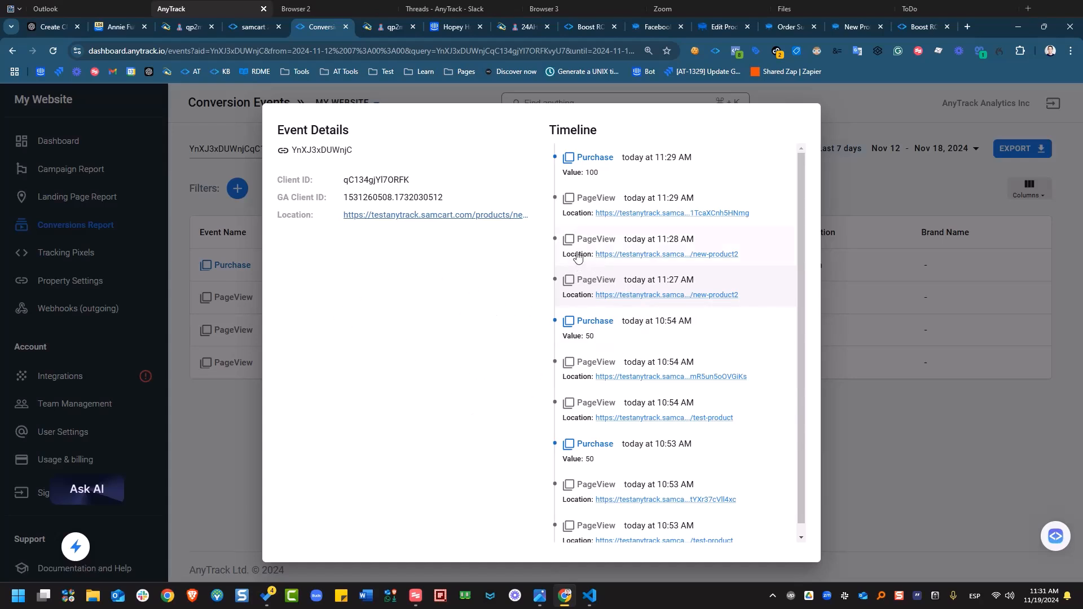
pyautogui.click(579, 204)
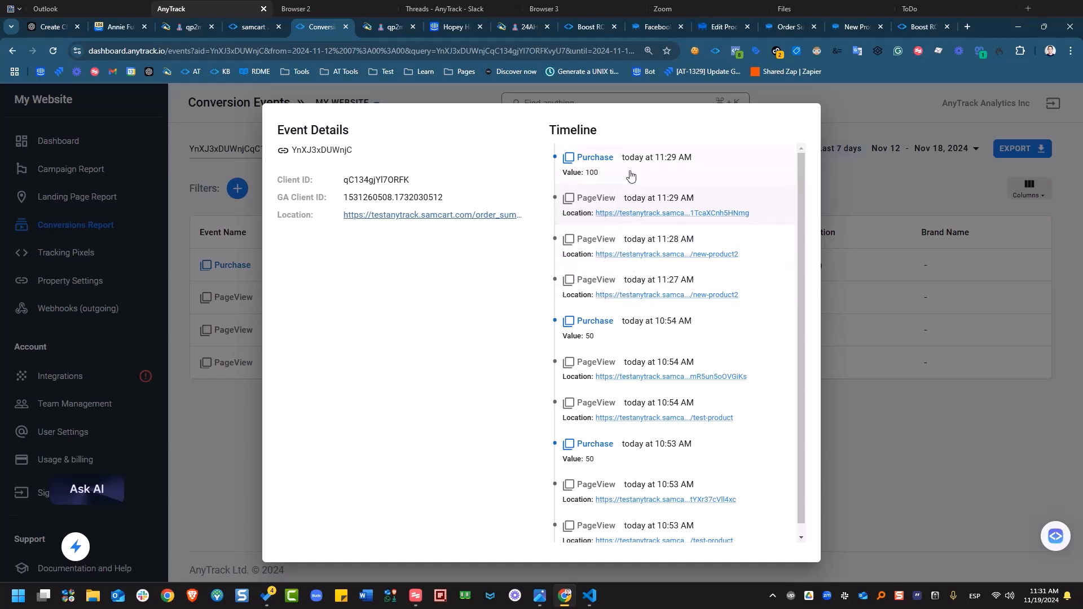
# - Return to the 11:29 Purchase details, close them, and open the Tracking Pixels list
pyautogui.click(670, 167)
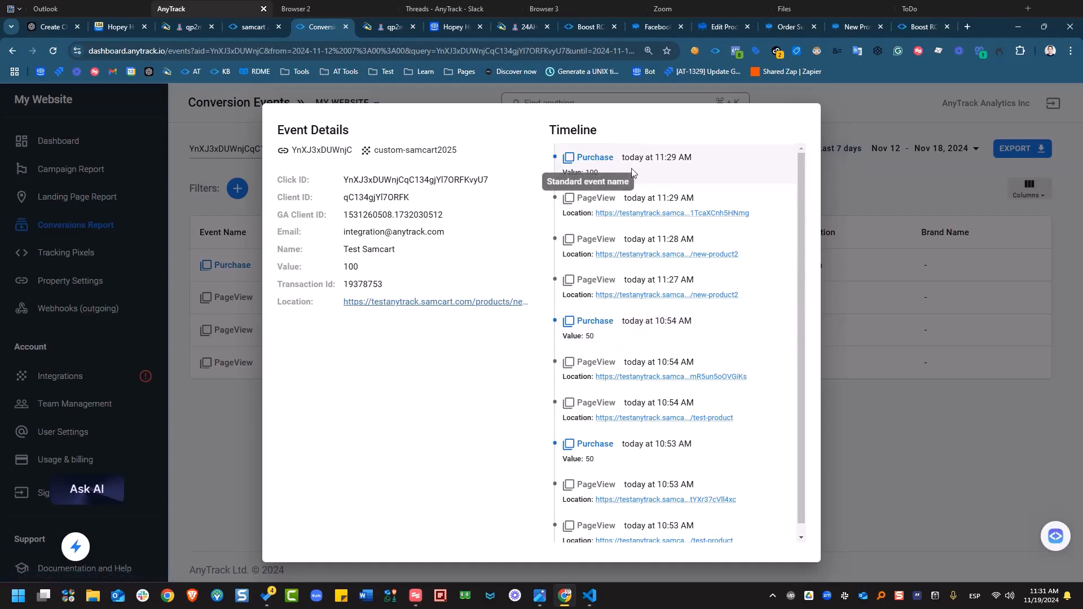
pyautogui.click(240, 471)
pyautogui.click(93, 257)
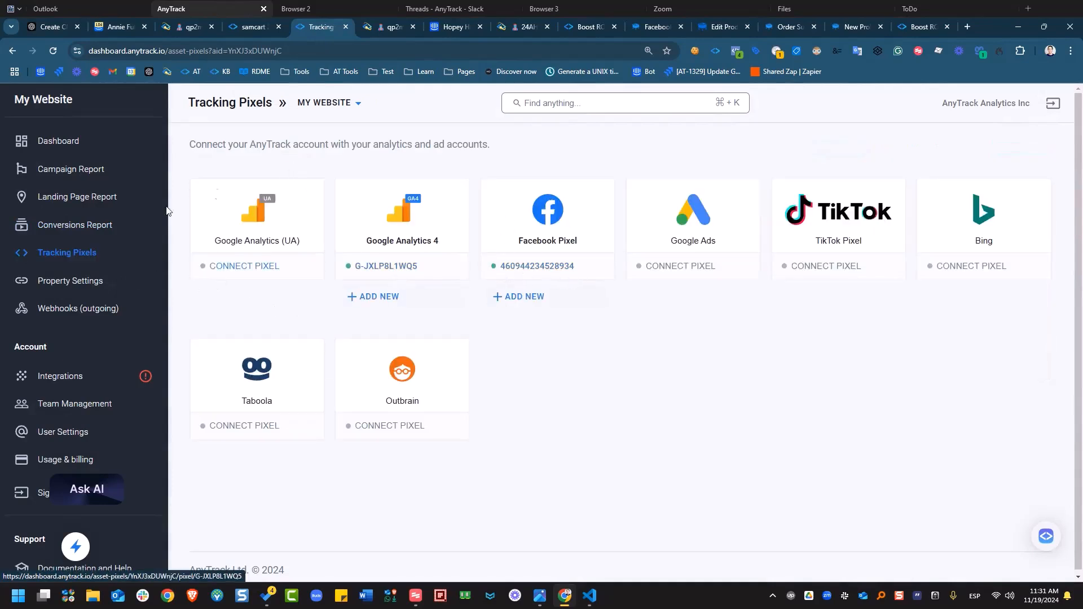
# - Open the Facebook Pixel's Conversions Settings and confirm Purchase maps to Purchase in the event mapping
pyautogui.click(572, 277)
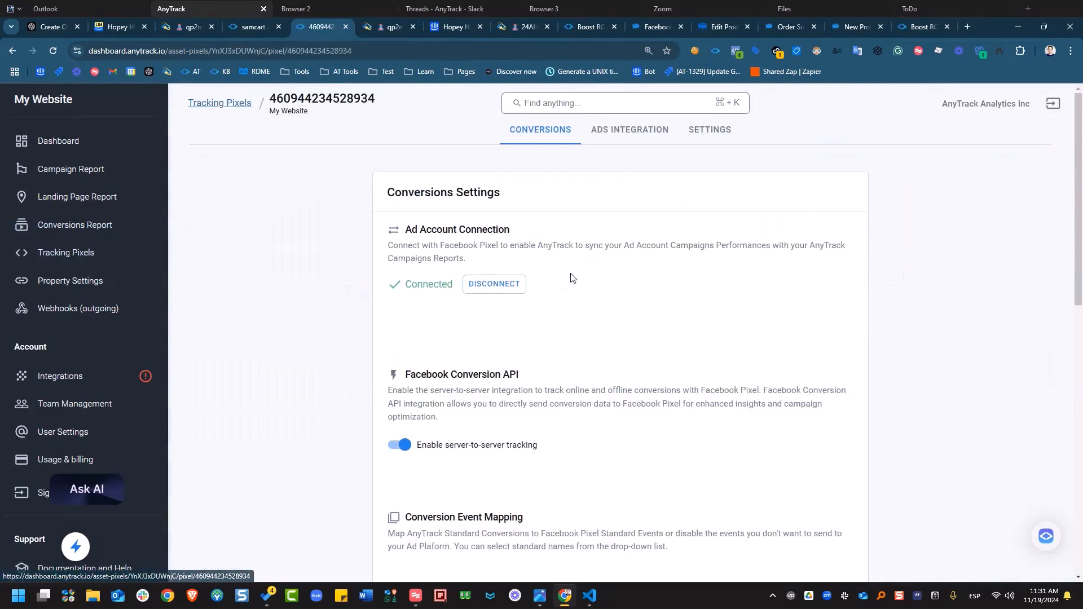
pyautogui.scroll(-5, 658, 395)
pyautogui.scroll(-1, 401, 446)
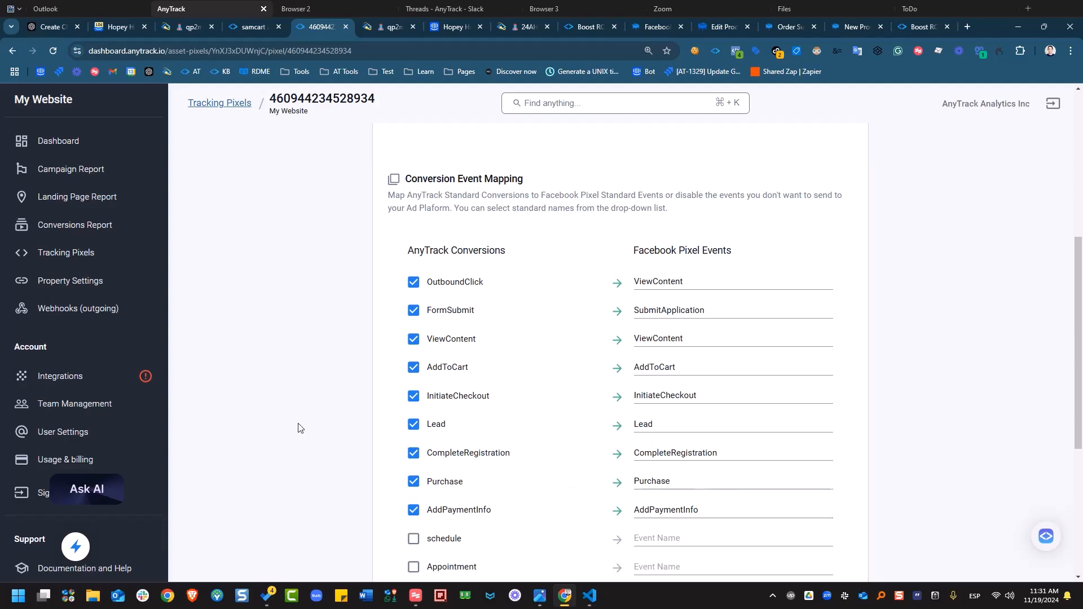
pyautogui.scroll(4, 262, 401)
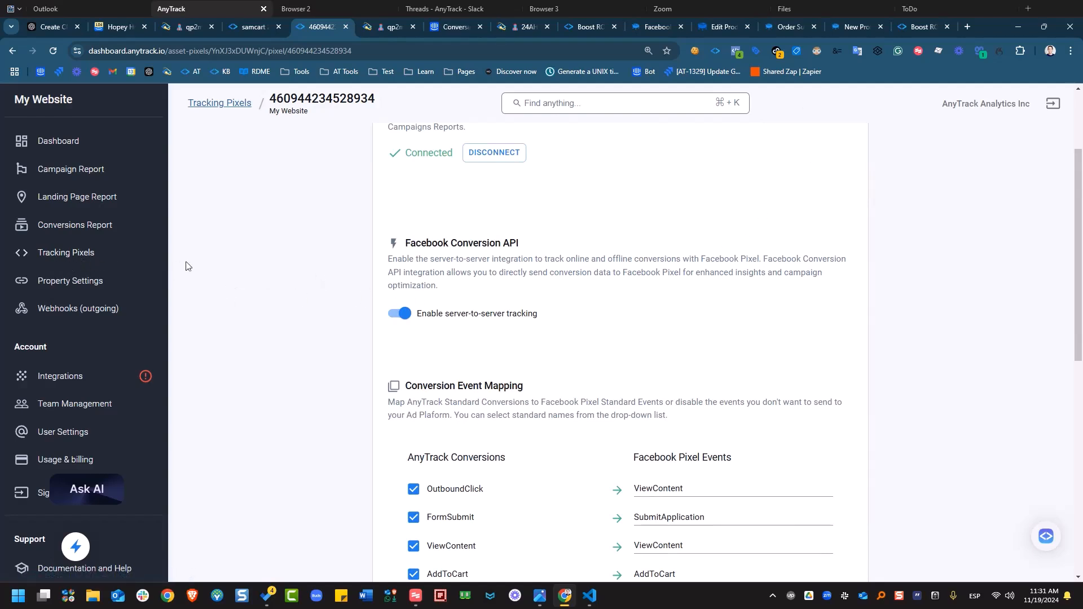
pyautogui.click(909, 32)
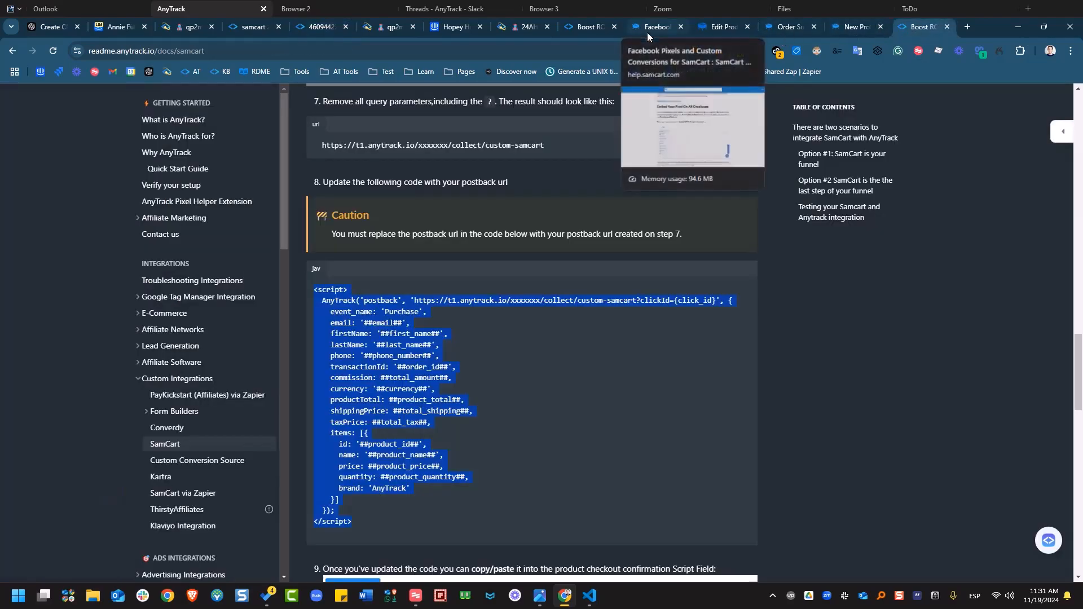
# - Search the docs for Meta and read the Facebook Ads (Meta Ads) guide's Connect Your Facebook Ads Account section
pyautogui.scroll(2, 689, 234)
pyautogui.scroll(15, 688, 233)
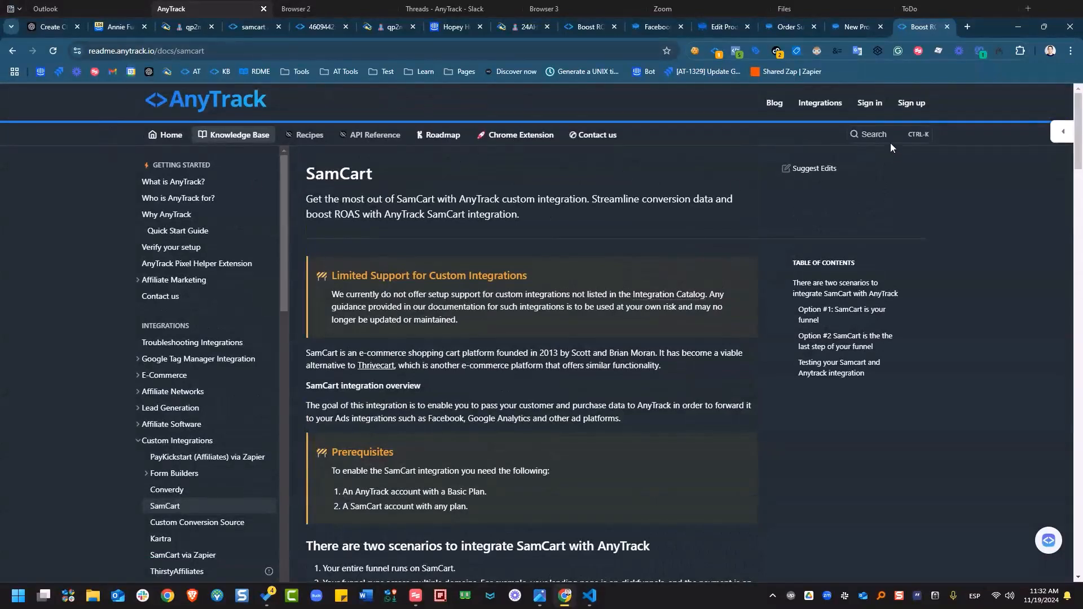
pyautogui.click(866, 133)
pyautogui.write('meta')
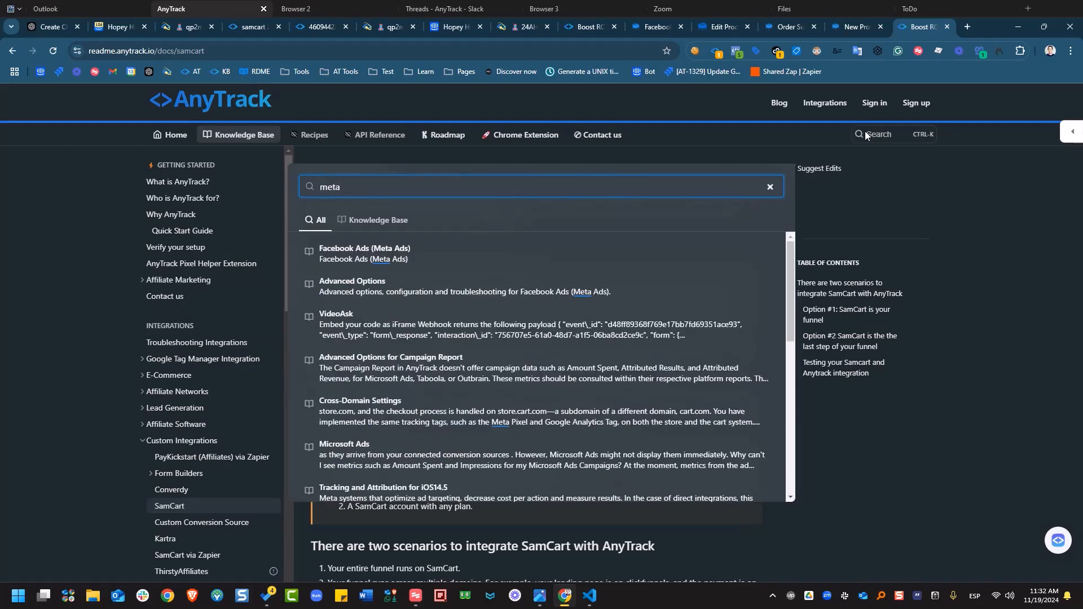
pyautogui.click(581, 248)
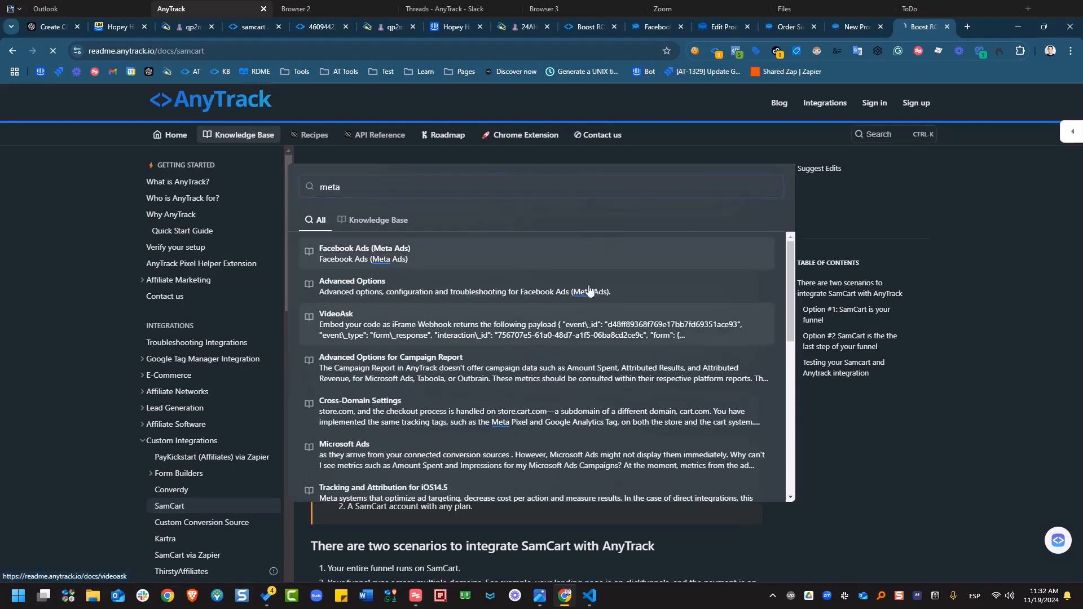
pyautogui.scroll(-15, 557, 329)
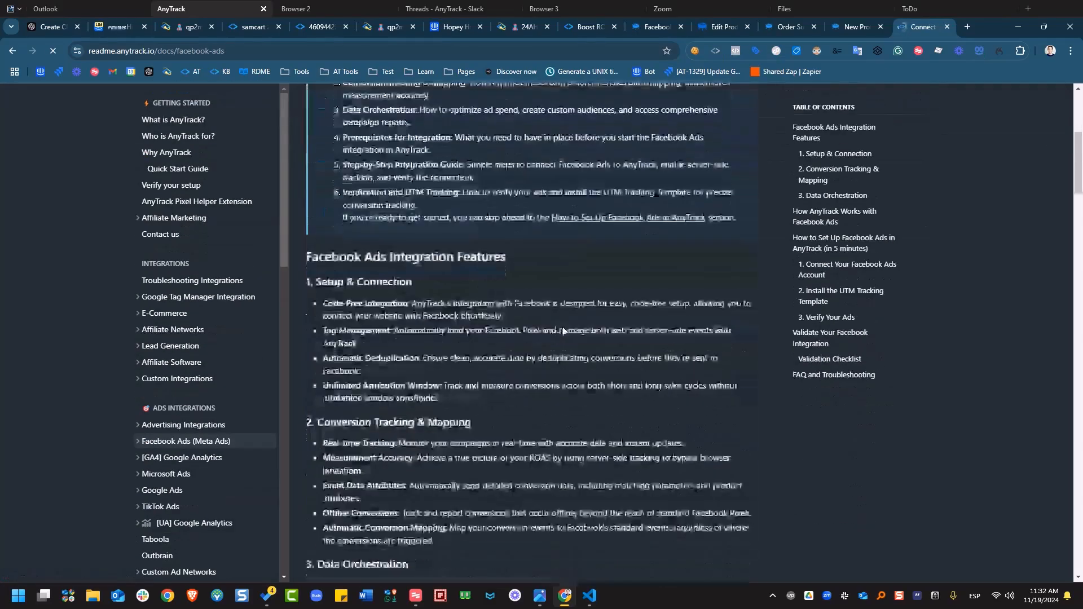
pyautogui.scroll(-10, 560, 361)
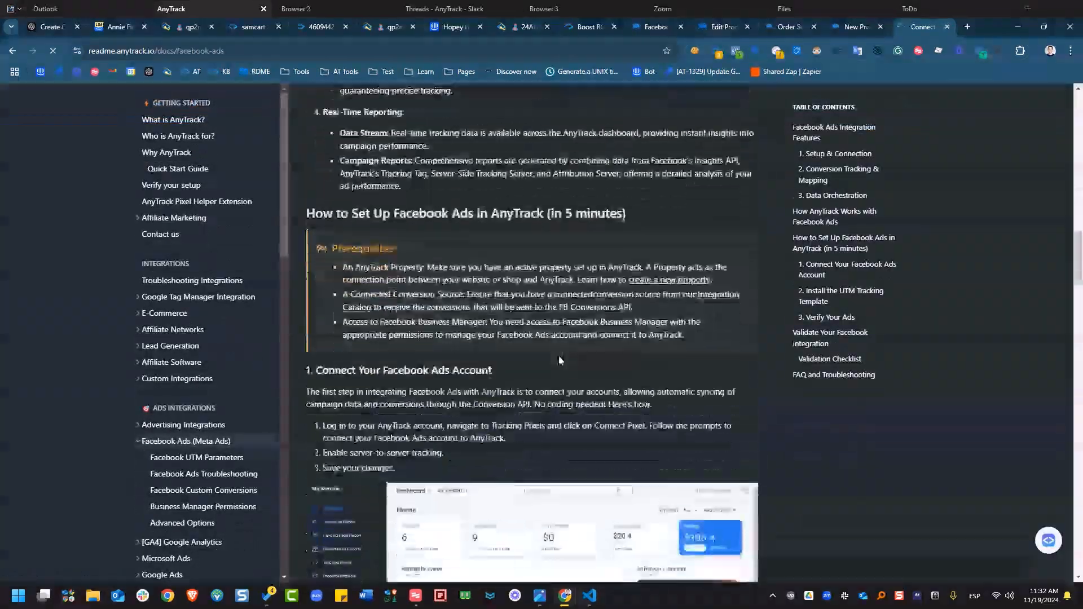
pyautogui.scroll(3, 560, 361)
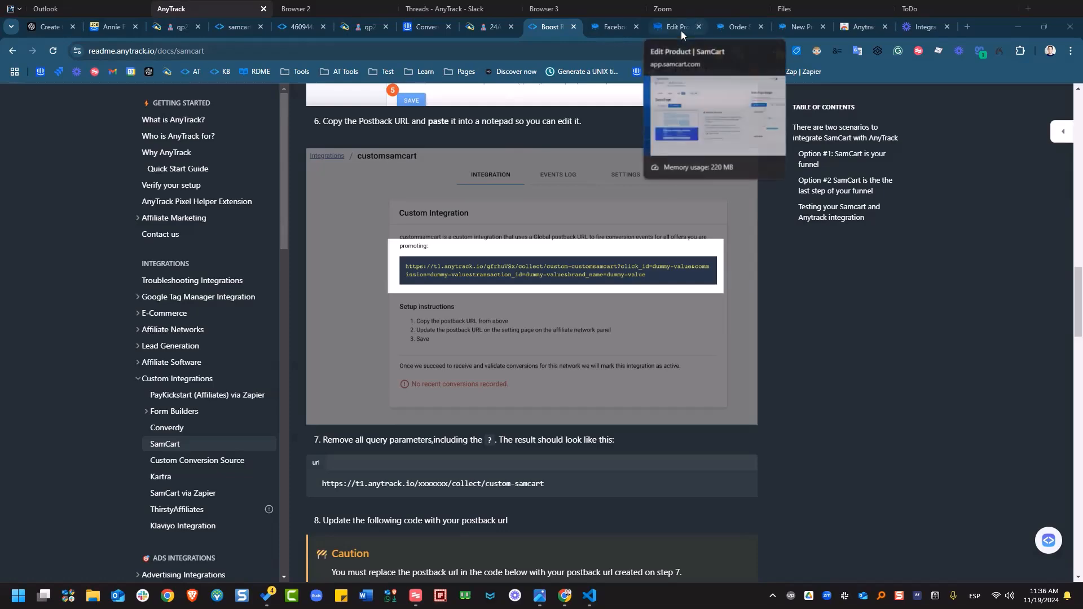
pyautogui.click(671, 31)
# - View the $100.00 order's thank-you page, go back to the checkout, then return to New ProDuct2's Design + Share page
pyautogui.click(728, 29)
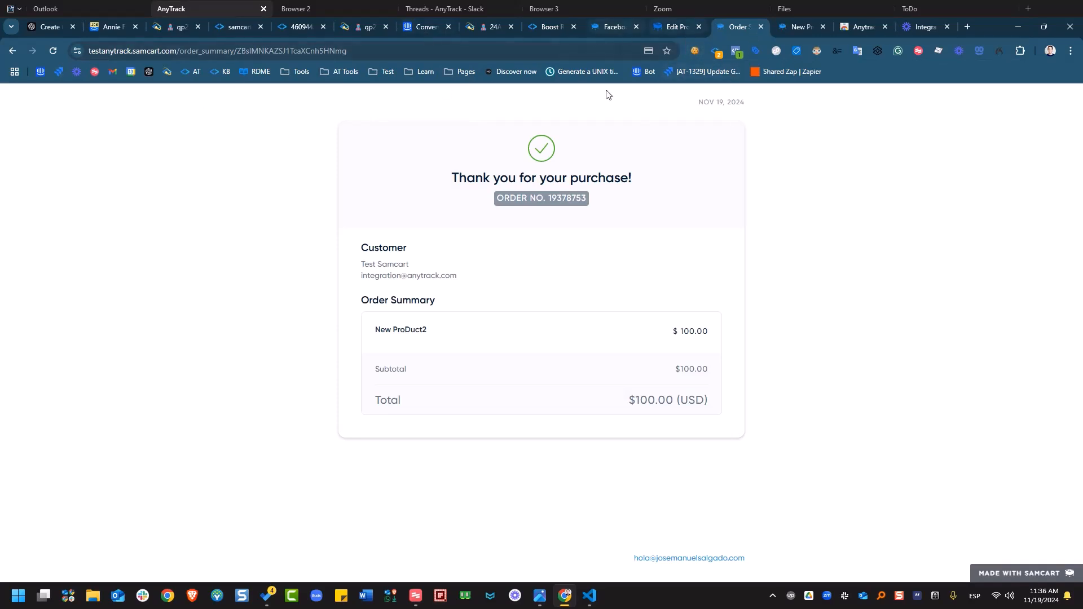
pyautogui.click(18, 56)
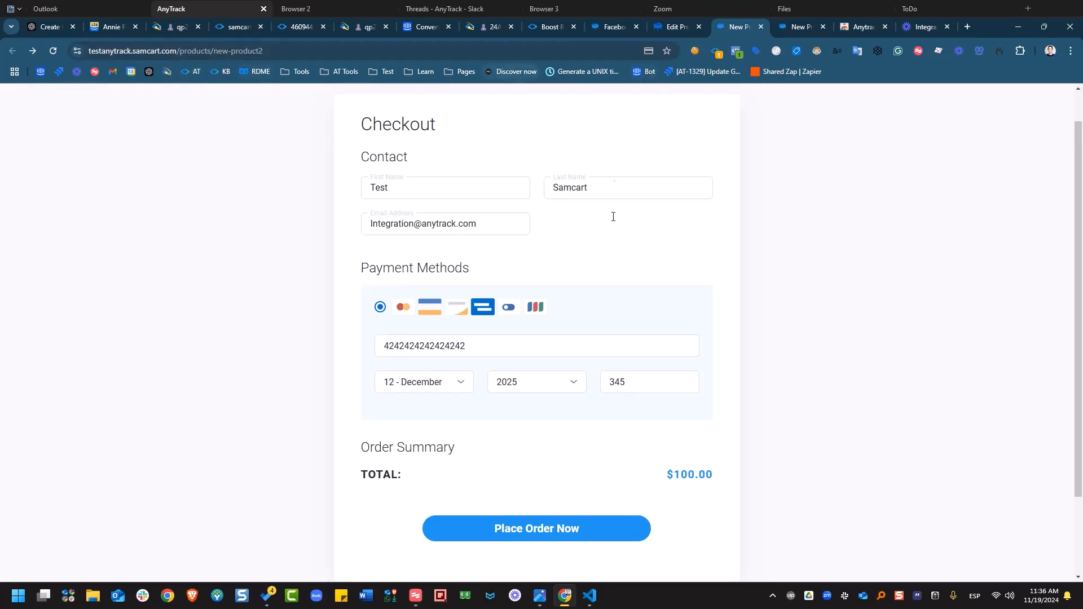
pyautogui.scroll(1, 587, 113)
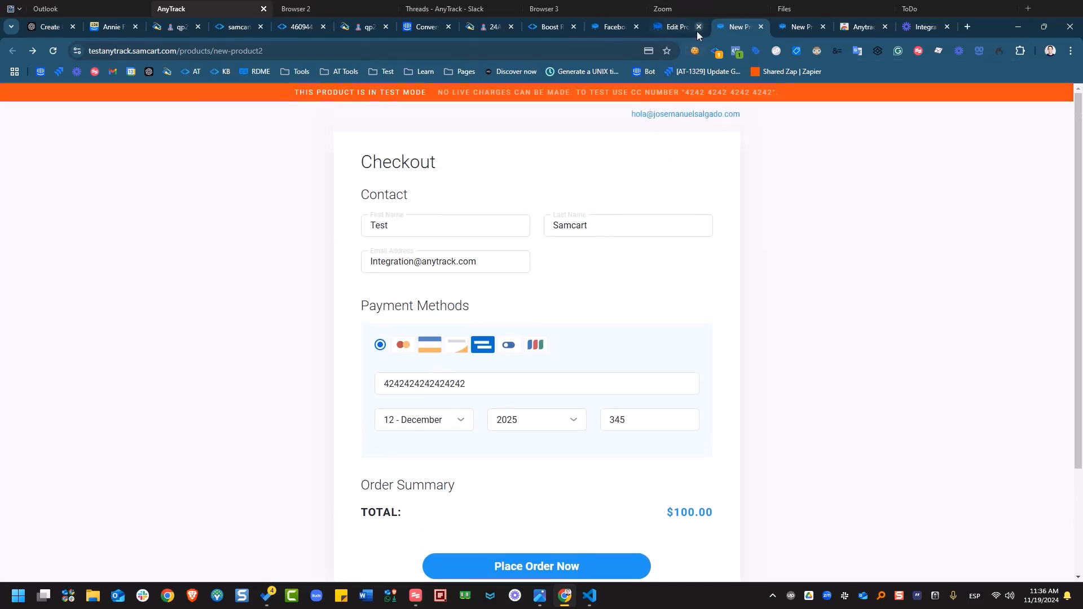
pyautogui.click(681, 32)
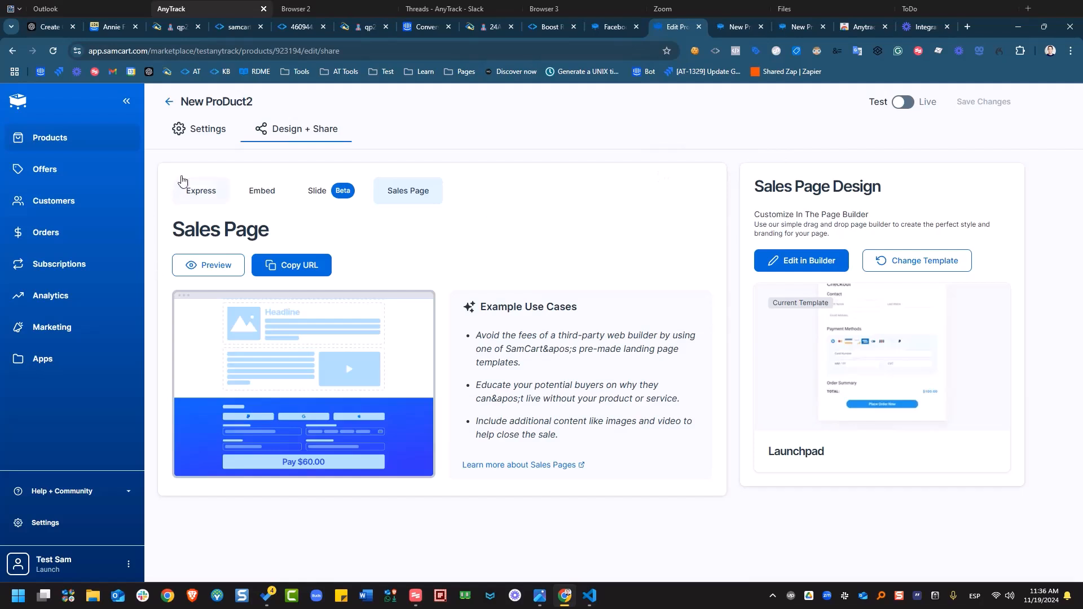
# - Return to the Products list, select .samcart.com in the checkout's address, then go back to AnyTrack's Facebook Pixel settings
pyautogui.click(170, 101)
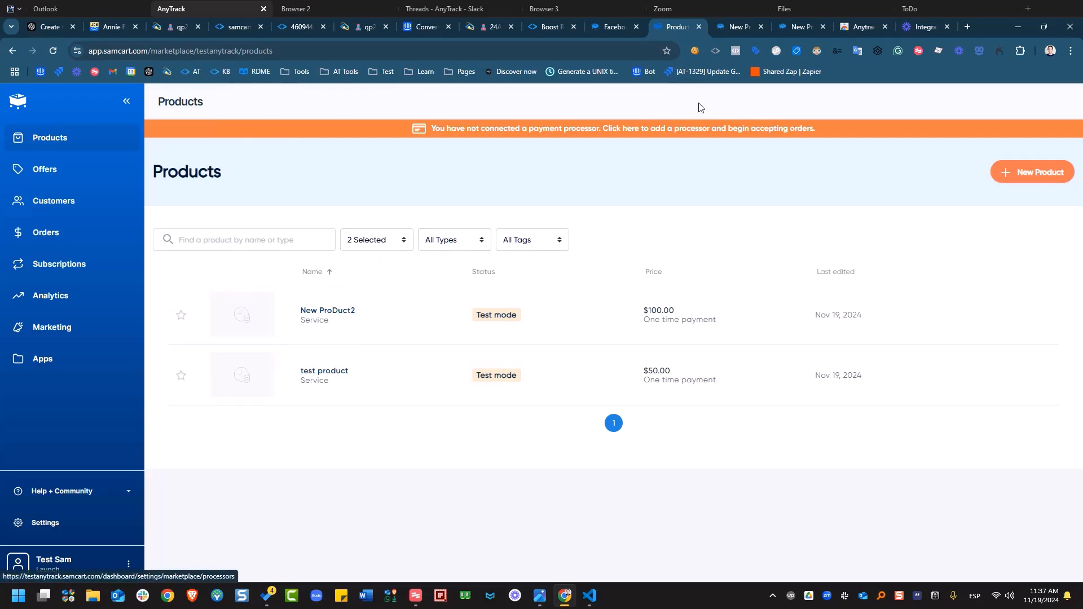
pyautogui.click(733, 26)
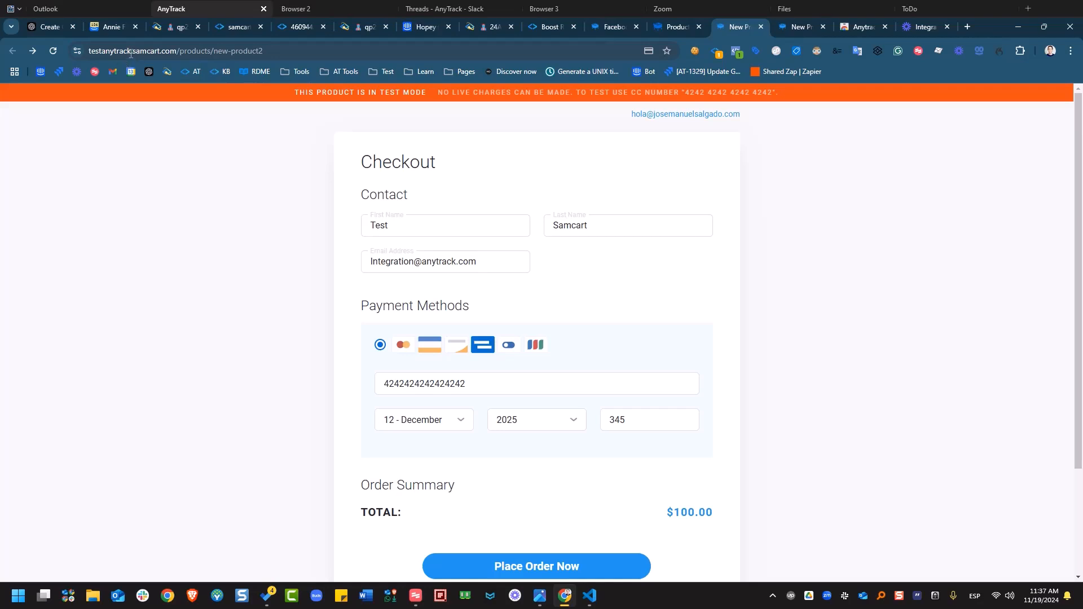
pyautogui.moveTo(131, 52); pyautogui.dragTo(176, 64)
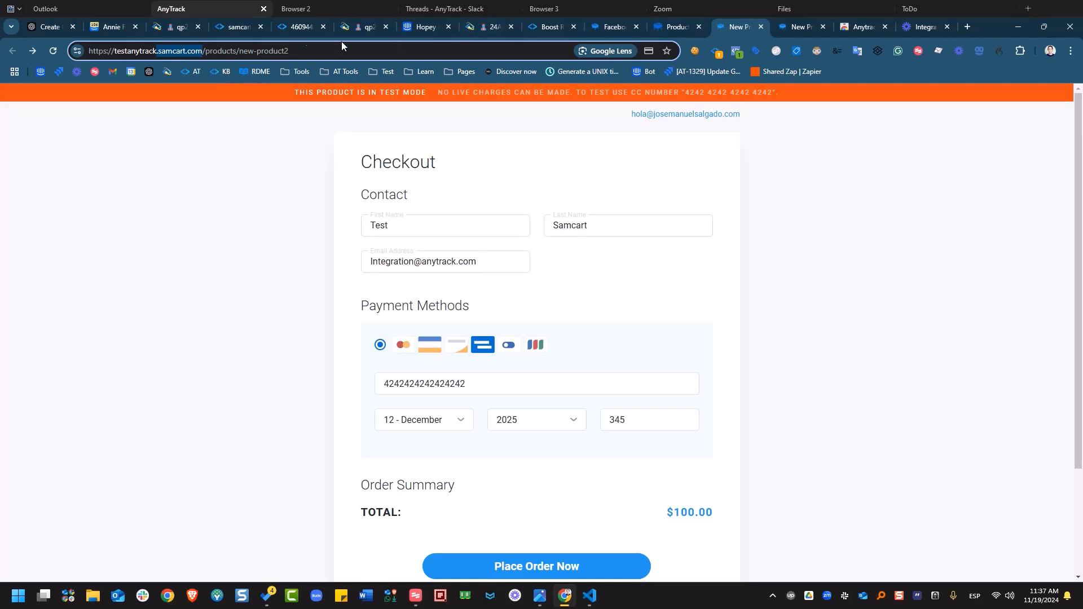
pyautogui.click(298, 28)
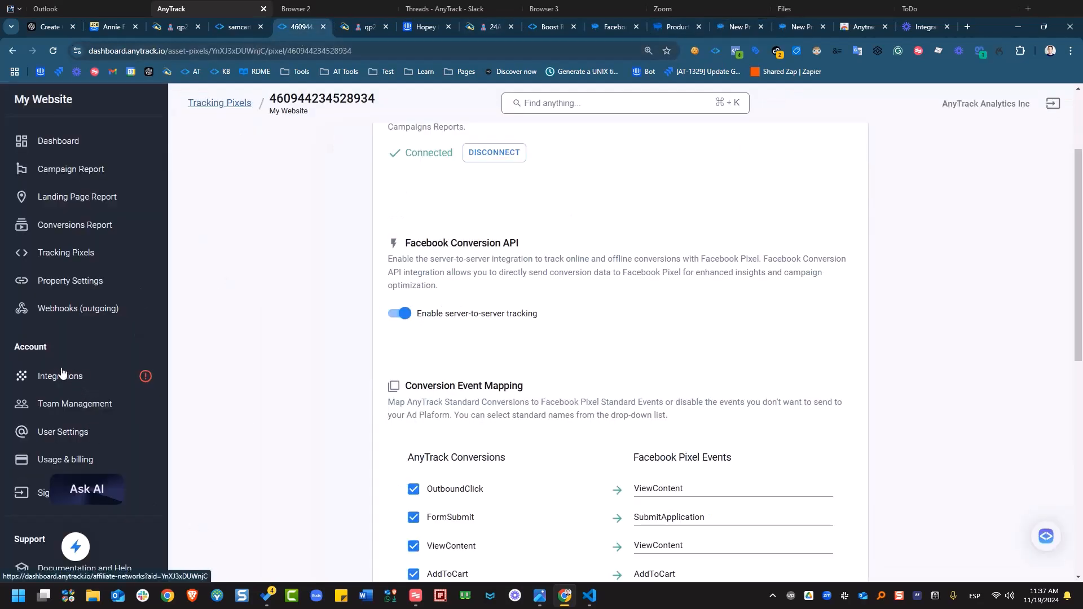
# - Open the property's settings and scroll to the Client-Side Tracking Settings
pyautogui.click(86, 280)
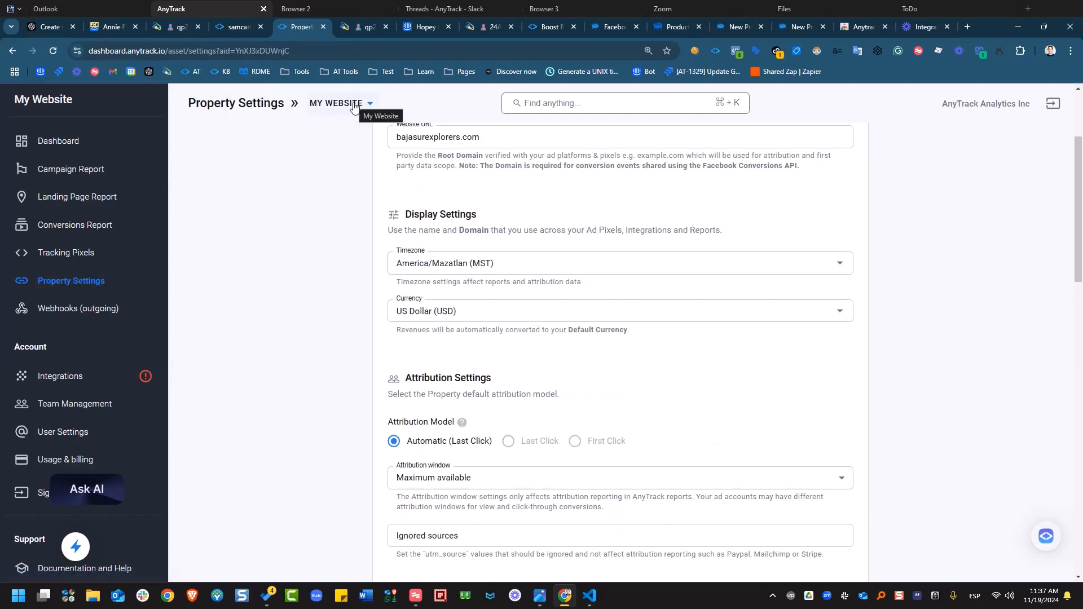
pyautogui.click(354, 104)
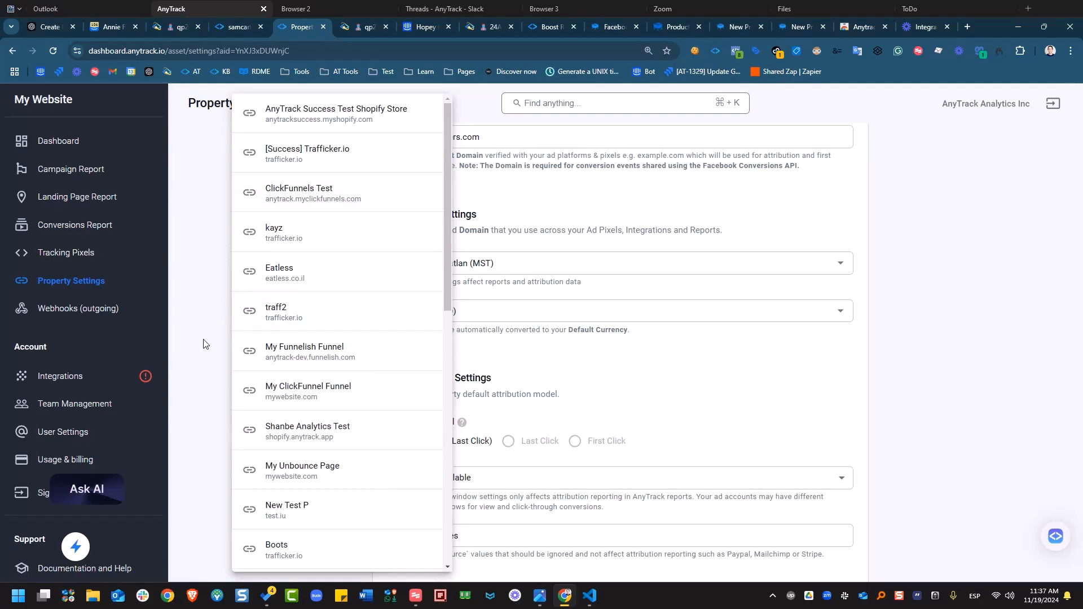
pyautogui.scroll(-10, 501, 341)
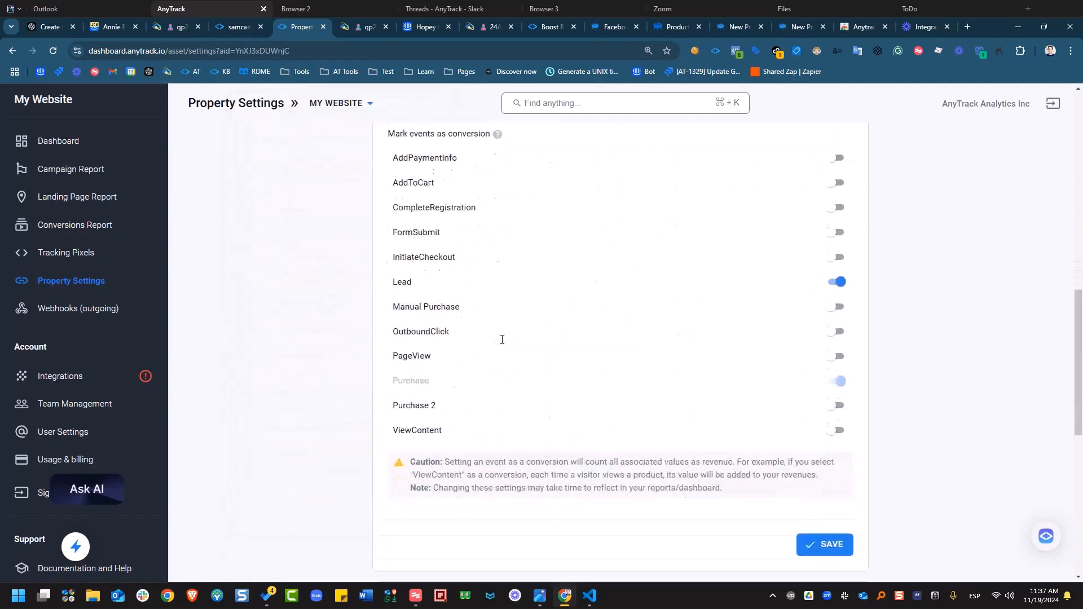
pyautogui.scroll(-2, 537, 373)
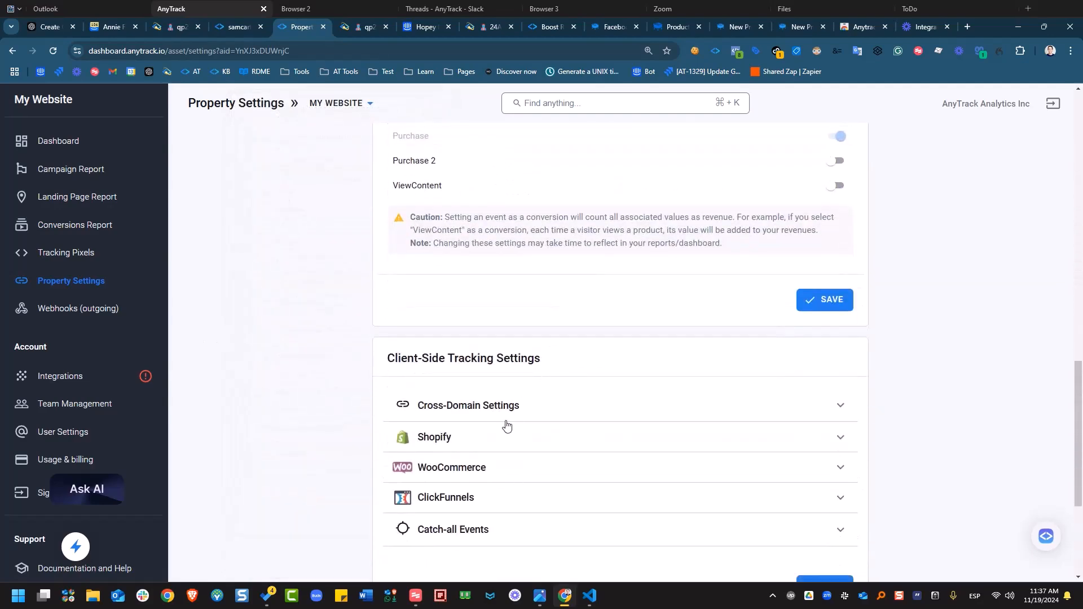
# - Add samcart.com as an additional cross-domain with UTM auto-tagging on, and save
pyautogui.click(501, 418)
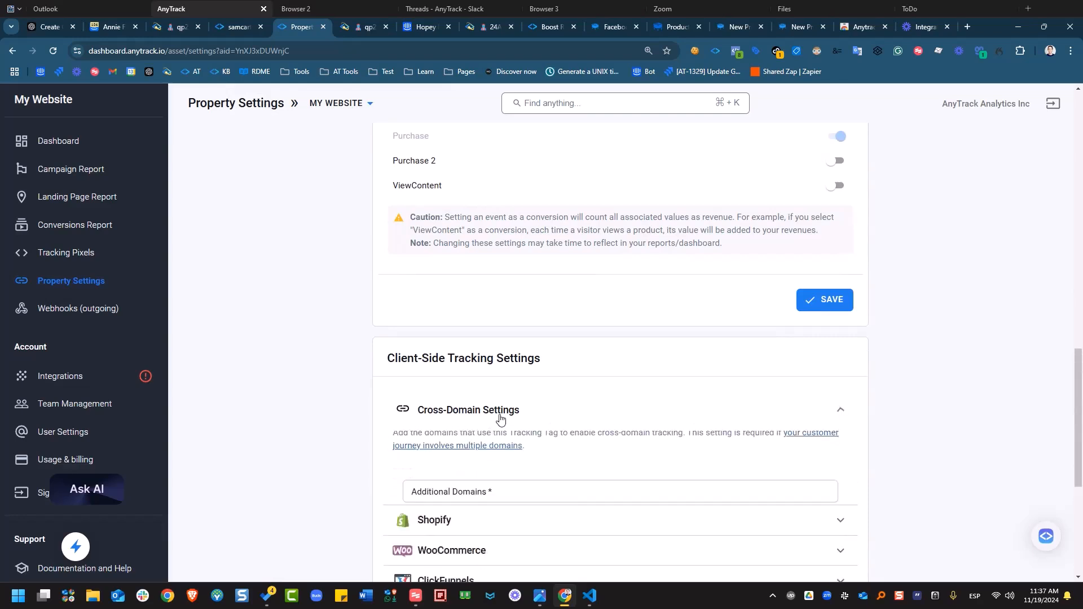
pyautogui.click(518, 490)
pyautogui.scroll(-3, 578, 459)
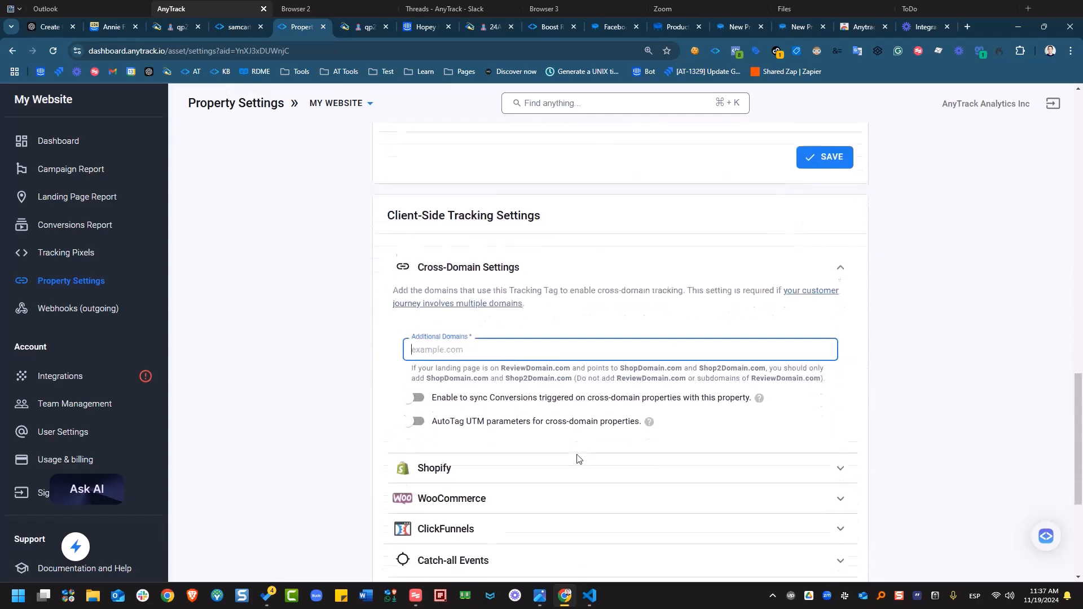
pyautogui.write('samcart.com')
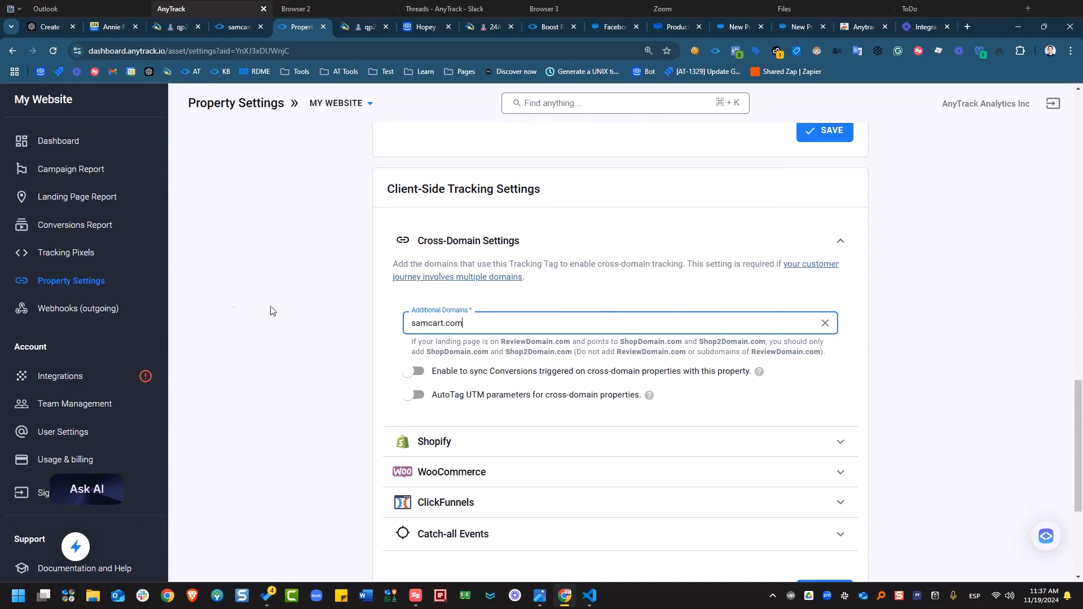
pyautogui.click(416, 398)
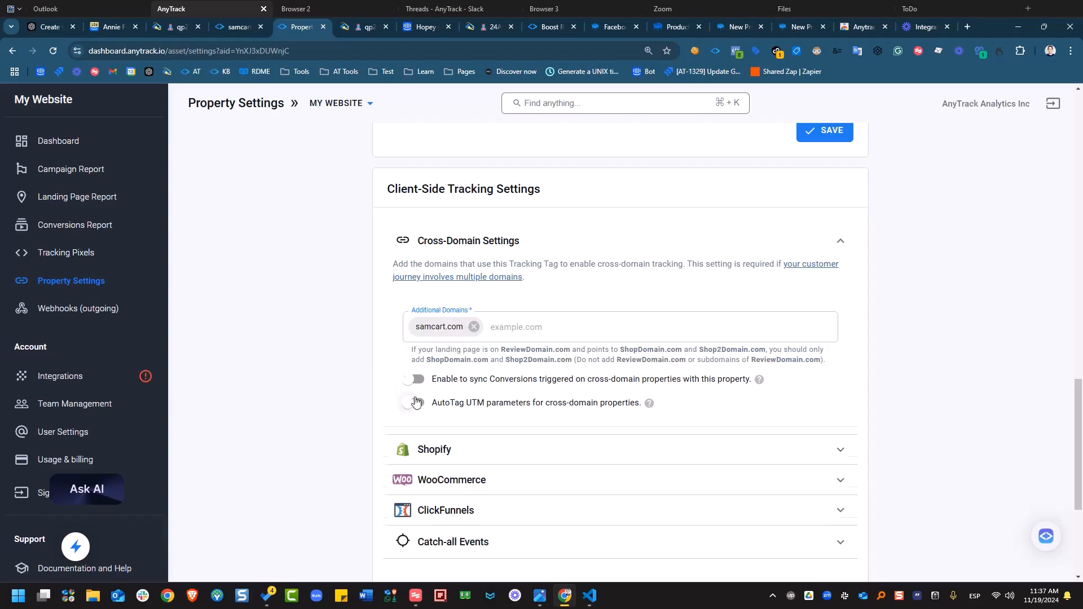
pyautogui.scroll(-1, 851, 338)
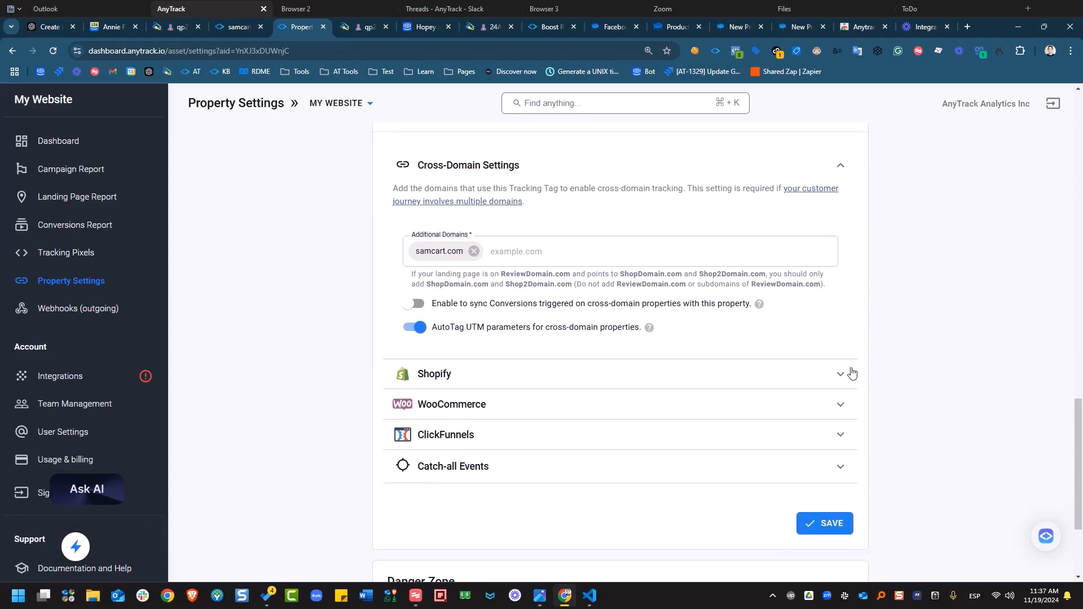
pyautogui.scroll(-1, 852, 372)
pyautogui.click(835, 472)
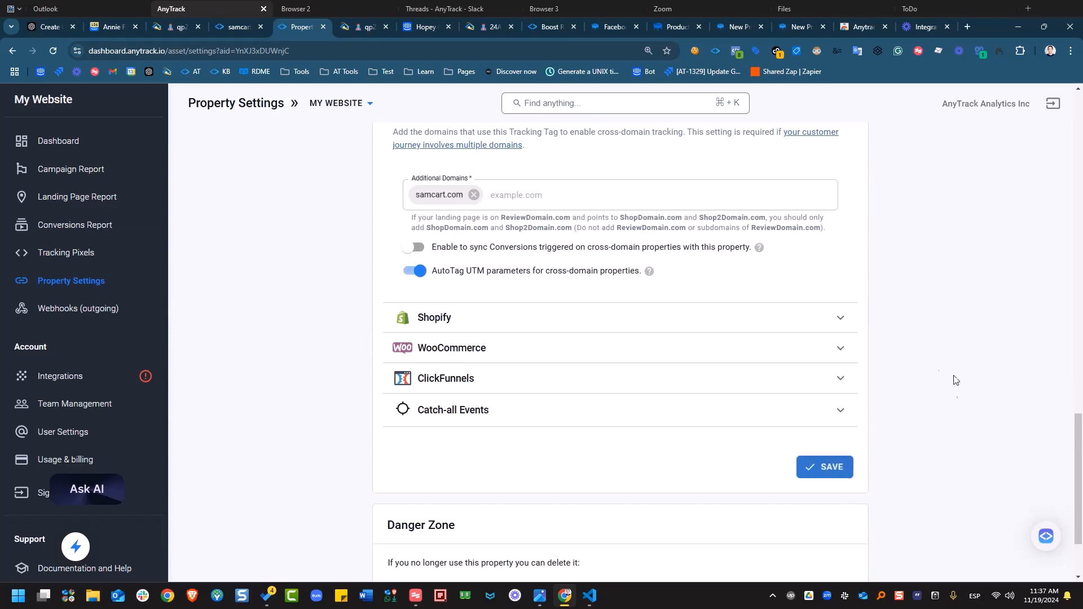
# - Reload the settings to confirm samcart.com is listed, then return to SamCart Products
pyautogui.click(53, 51)
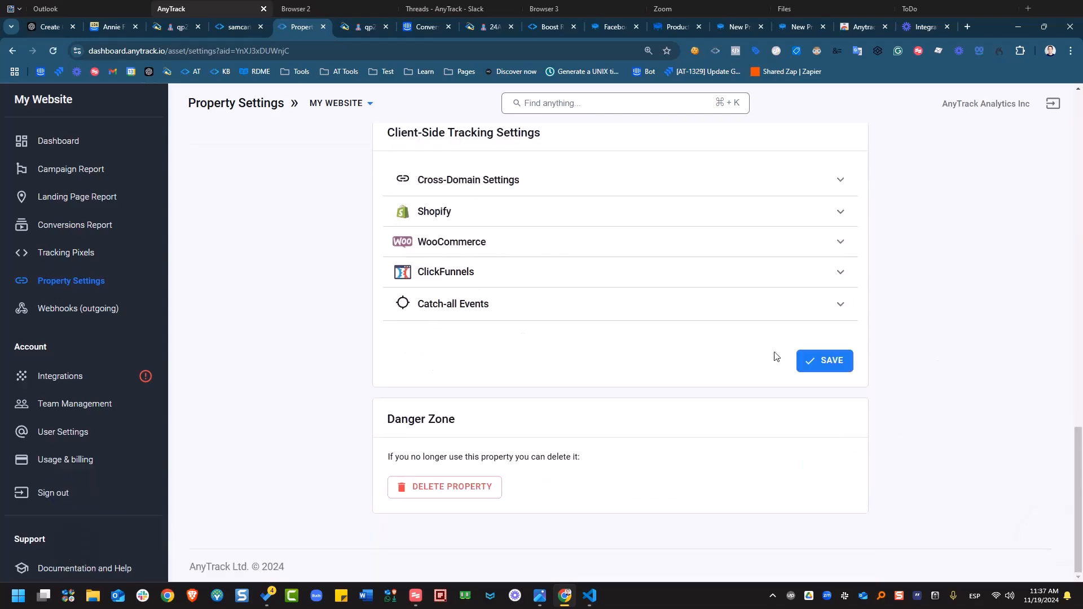
pyautogui.scroll(15, 805, 447)
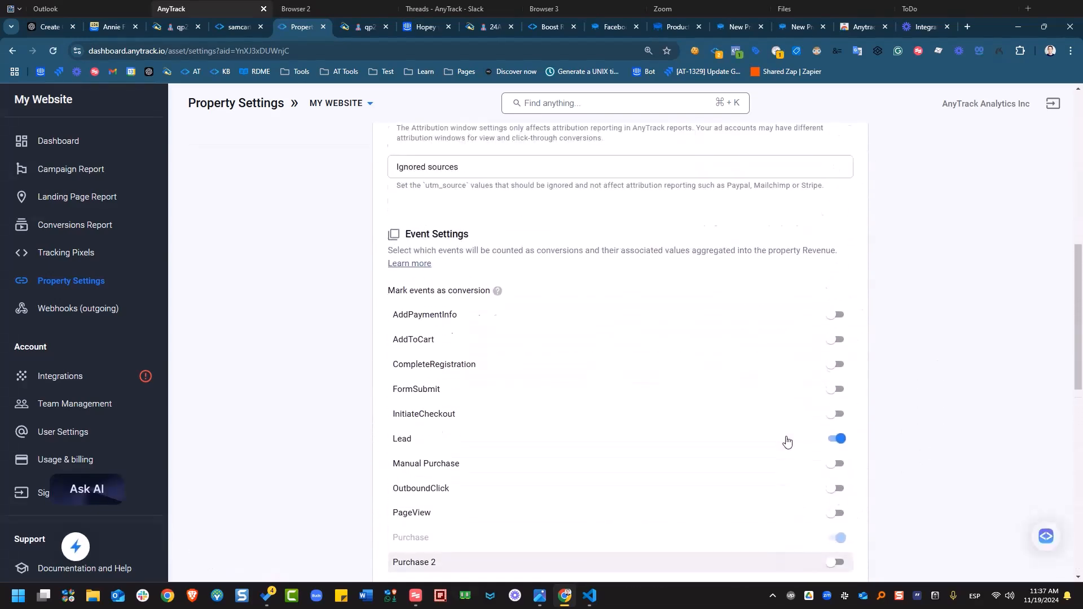
pyautogui.scroll(-9, 787, 483)
pyautogui.scroll(4, 778, 477)
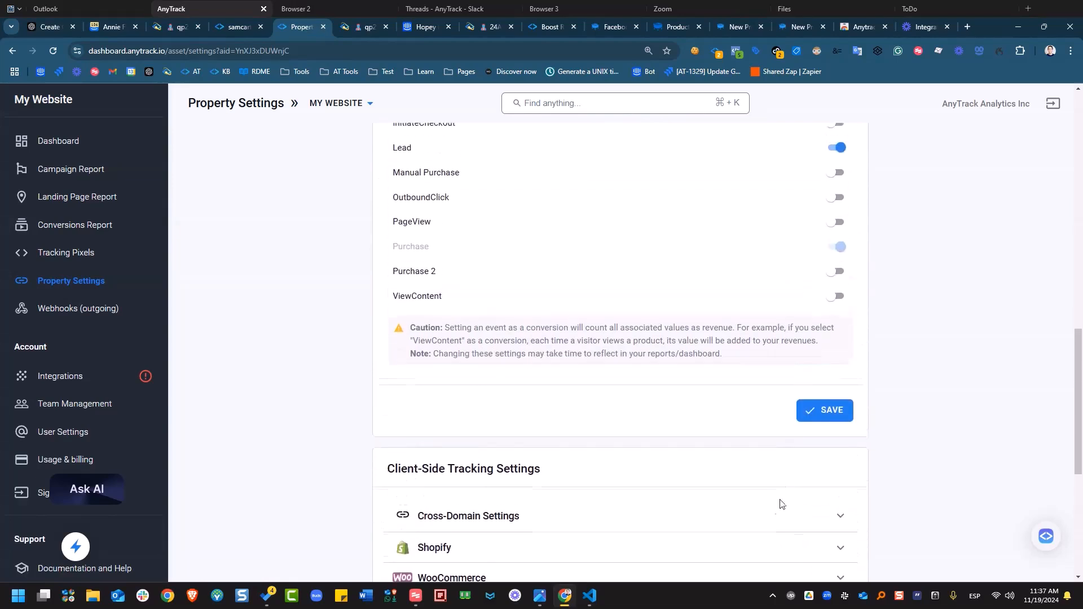
pyautogui.click(772, 530)
pyautogui.scroll(-2, 771, 508)
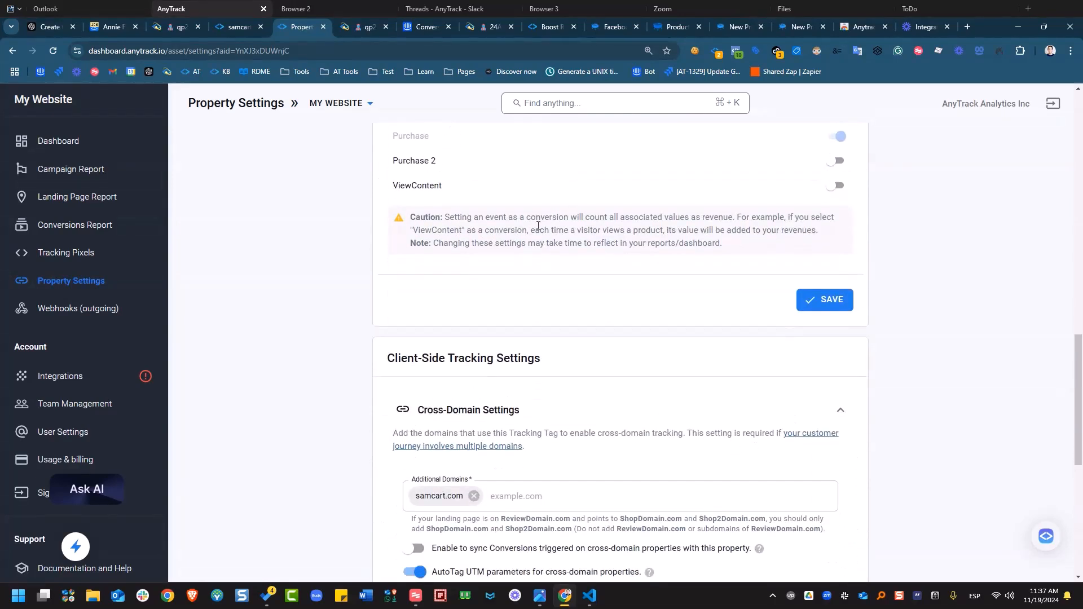
pyautogui.click(652, 34)
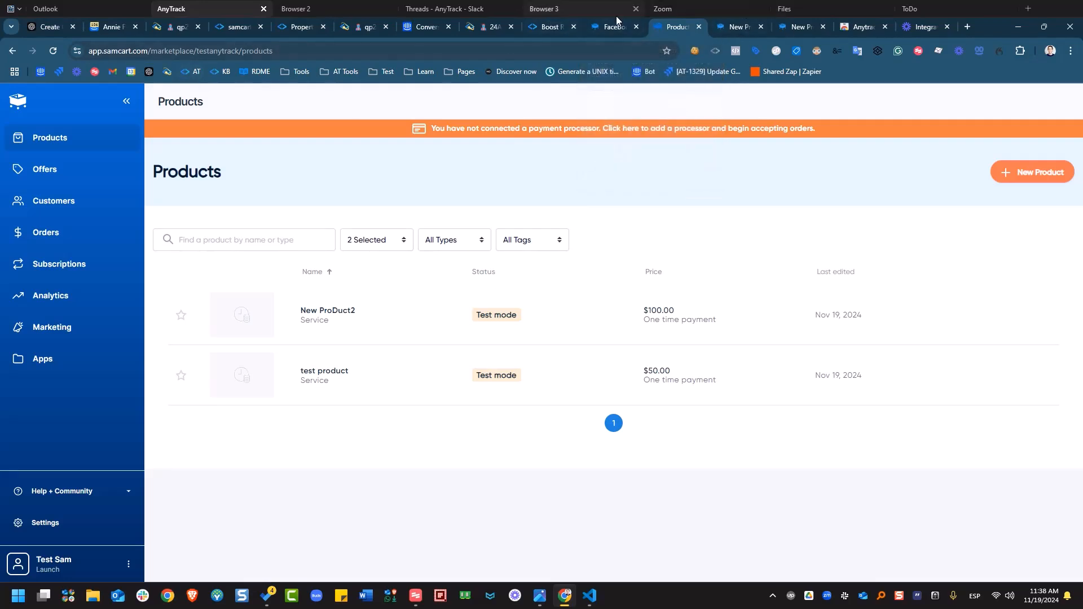
# - Switch from the SamCart products list to the new product's checkout tab
pyautogui.click(741, 26)
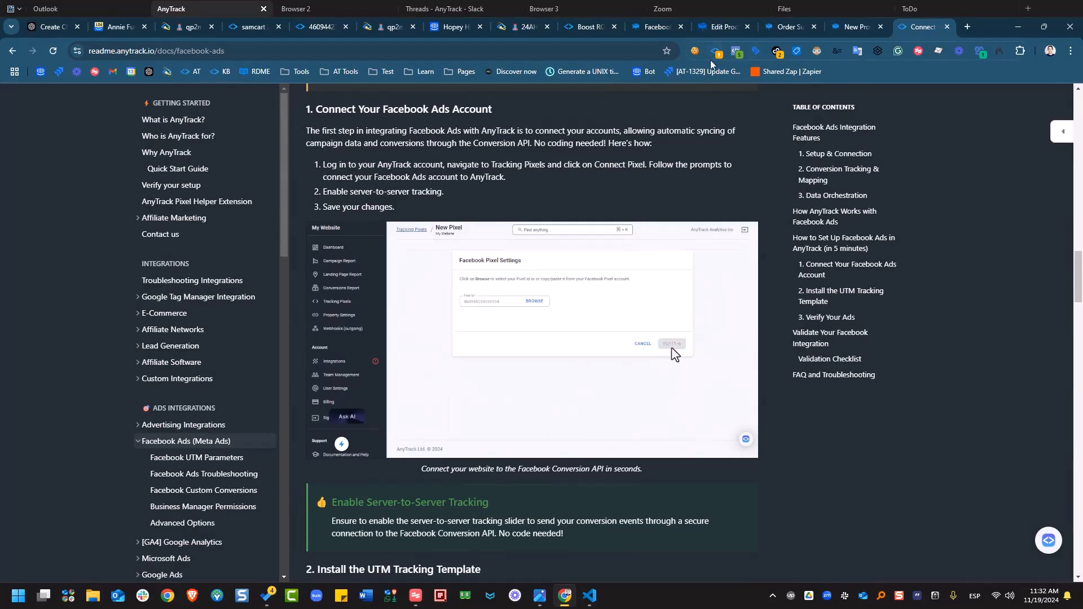
# - Open the docs search, then expand both postback snippets in Pixel Helper on the checkout page
pyautogui.scroll(20, 559, 289)
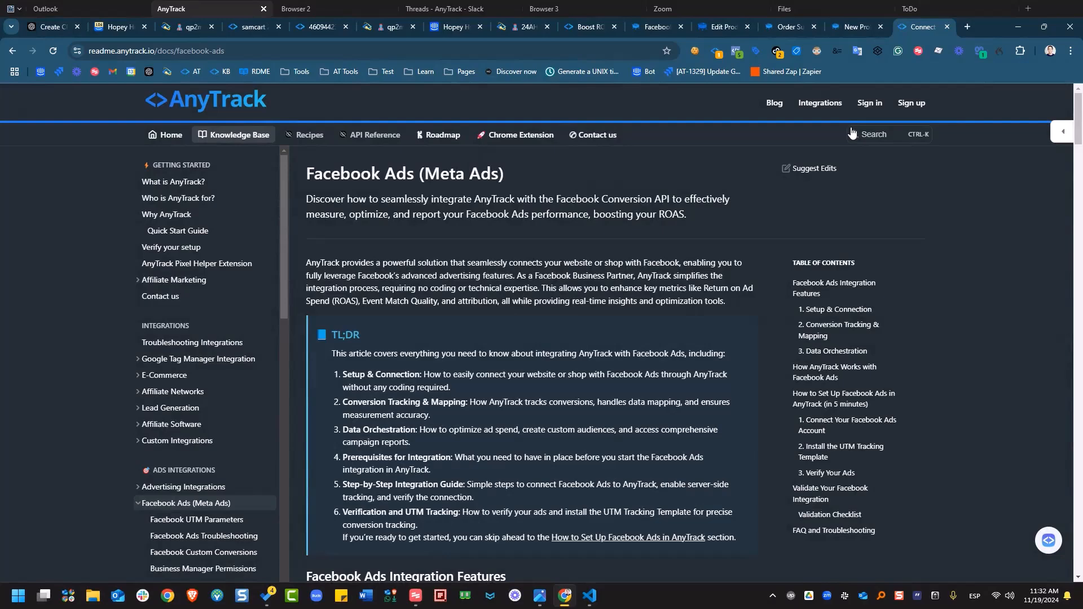
pyautogui.click(864, 135)
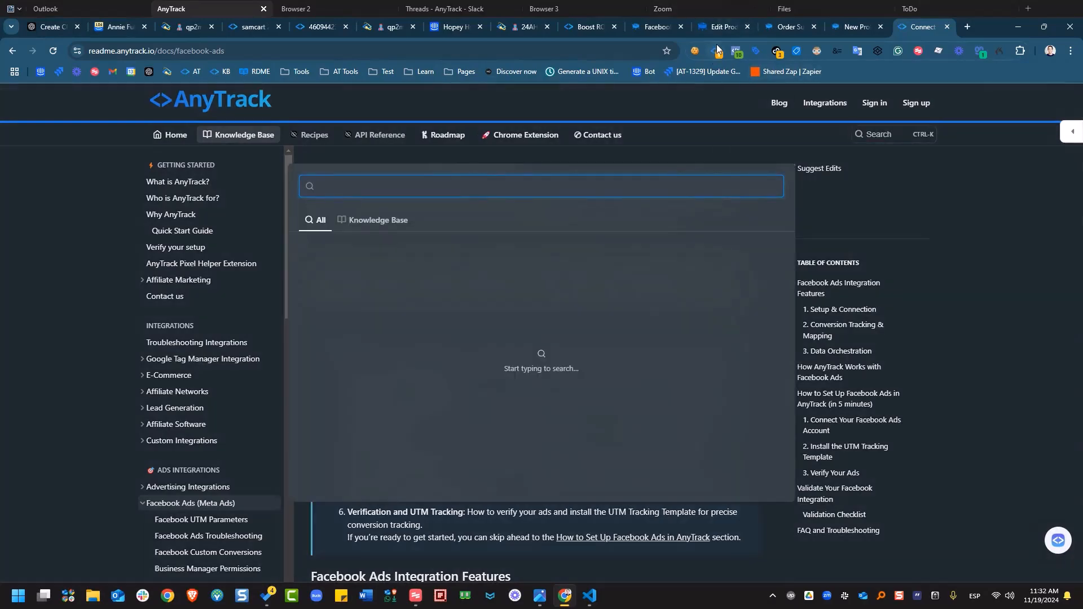
pyautogui.click(780, 26)
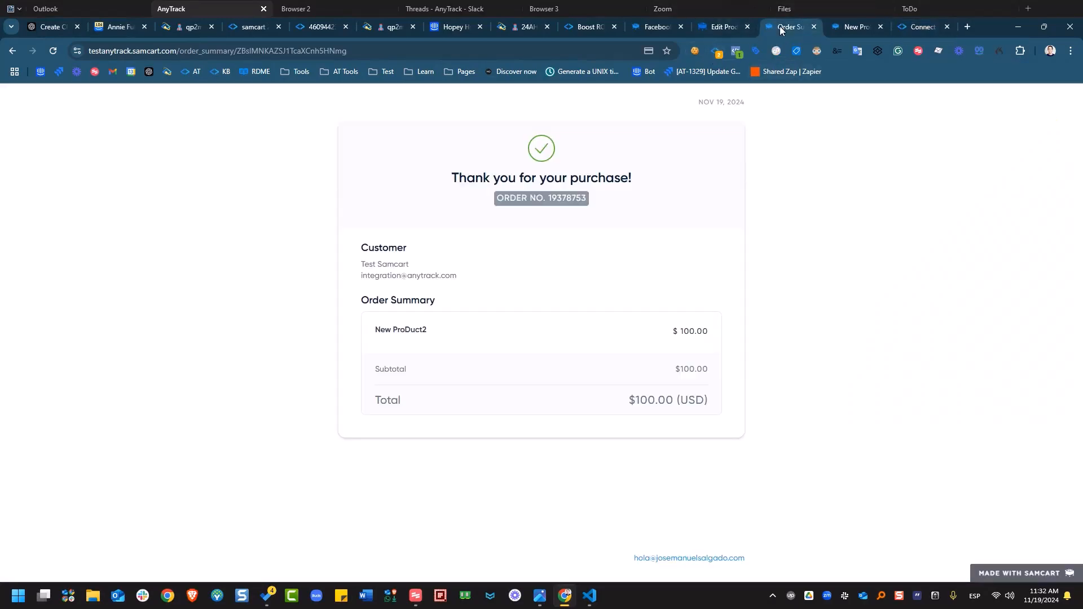
pyautogui.click(838, 26)
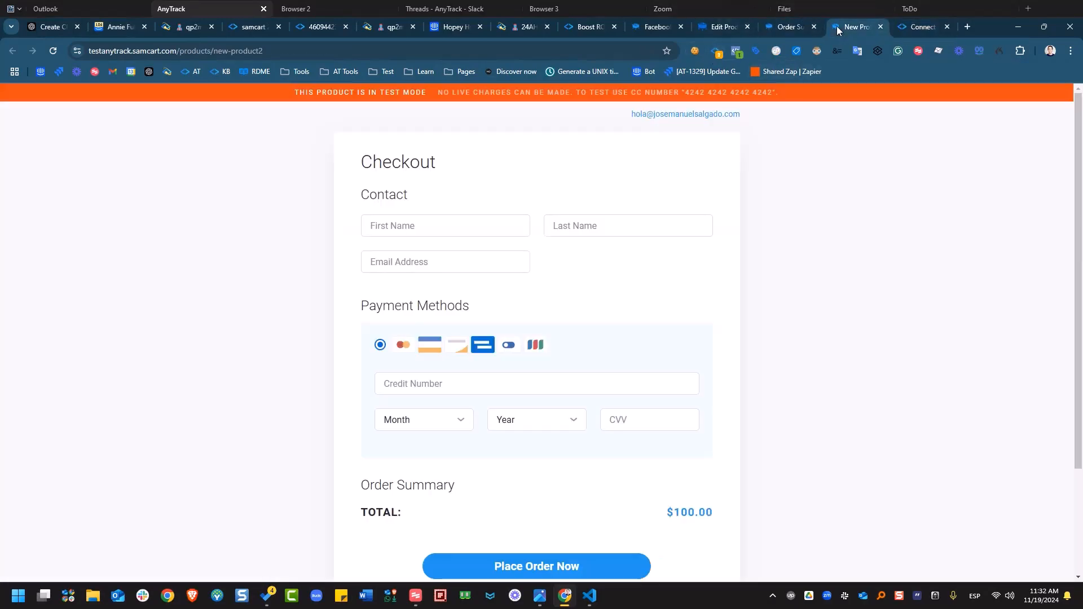
pyautogui.click(718, 51)
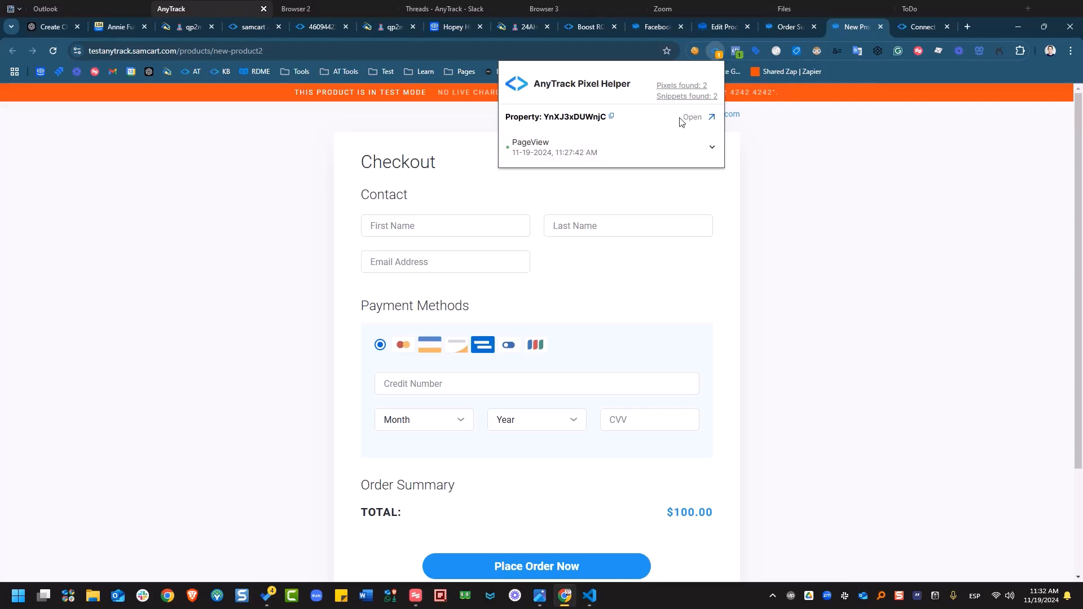
pyautogui.click(696, 97)
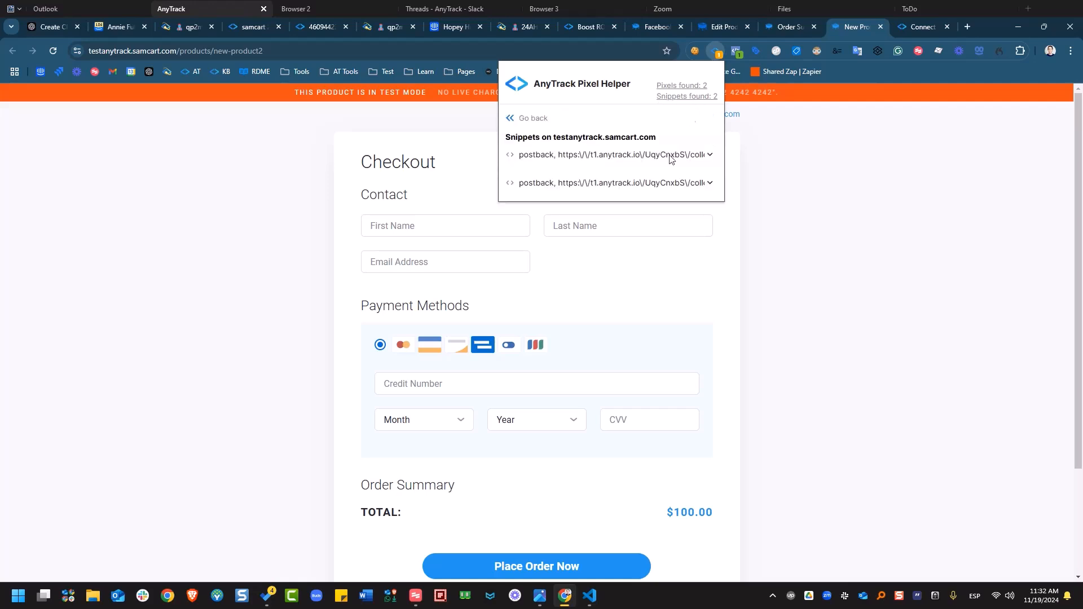
pyautogui.click(626, 183)
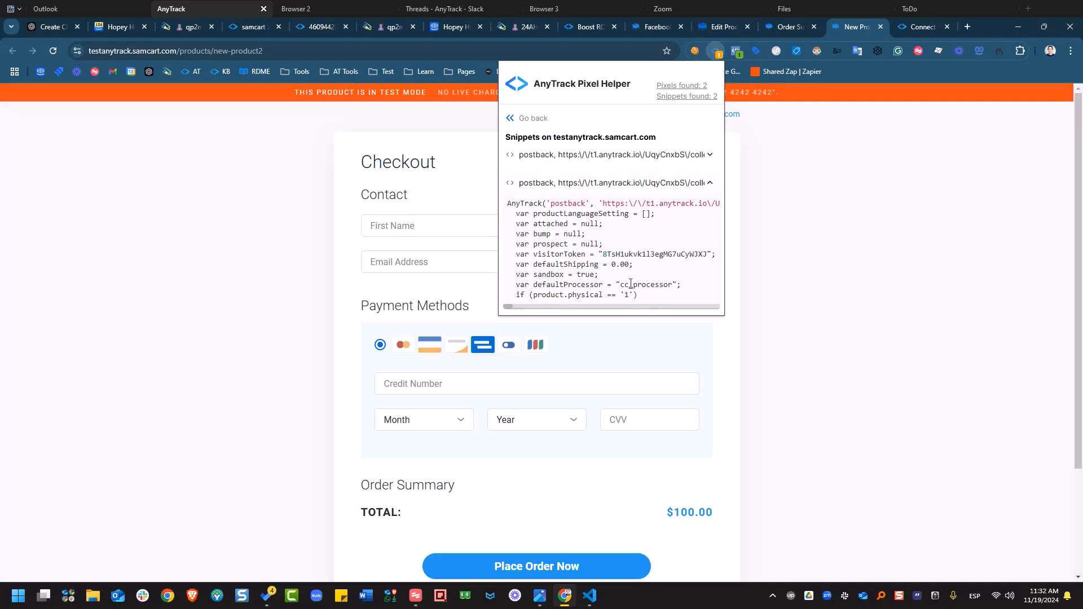
pyautogui.click(643, 158)
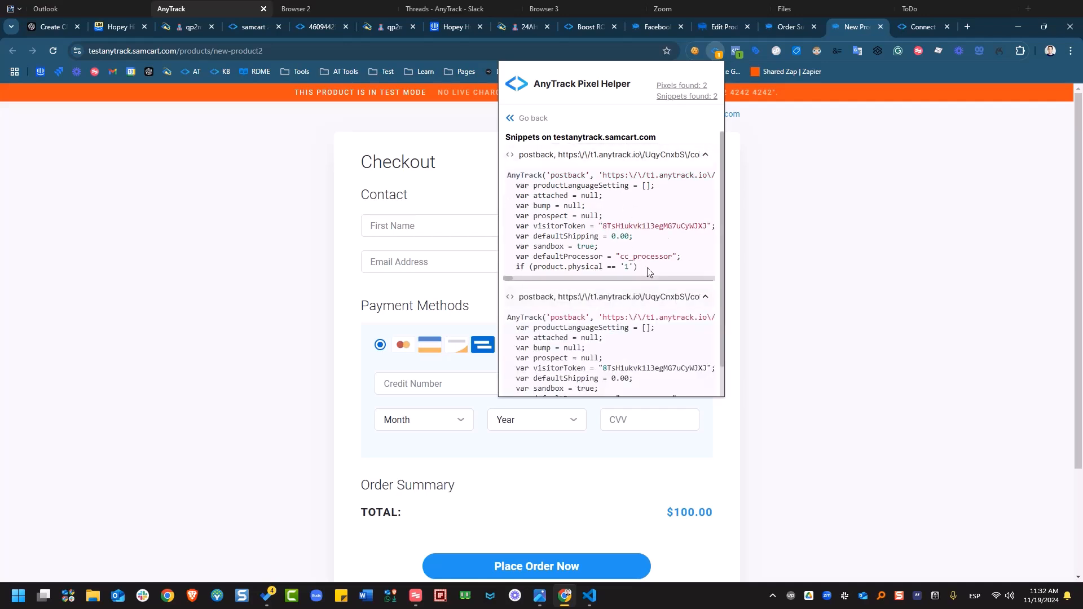
# - Show the Purchase postback snippet's code on the order summary page, then return to the docs search
pyautogui.click(782, 34)
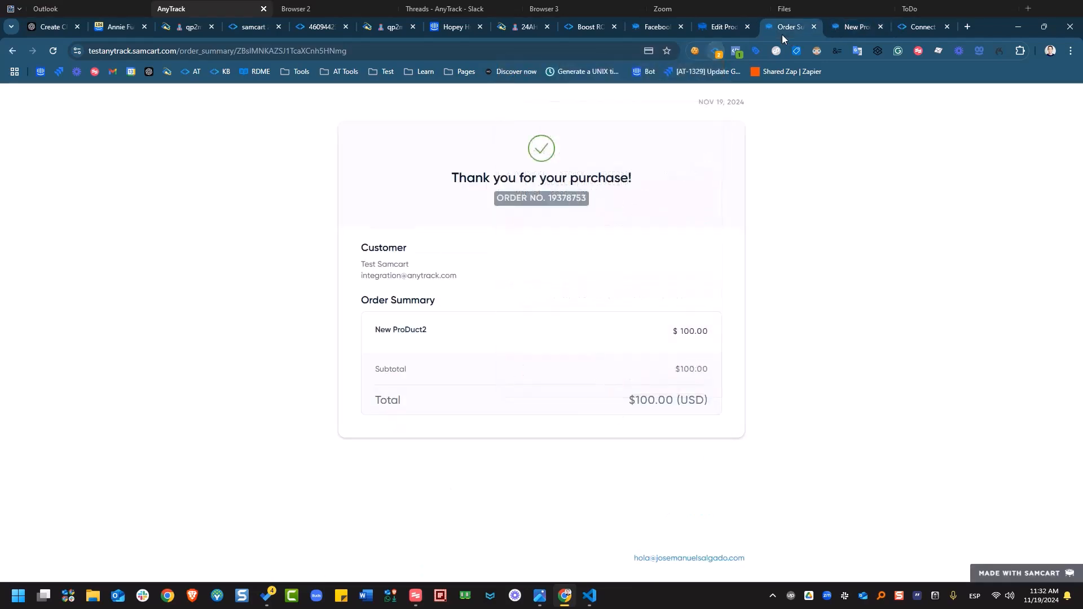
pyautogui.click(720, 56)
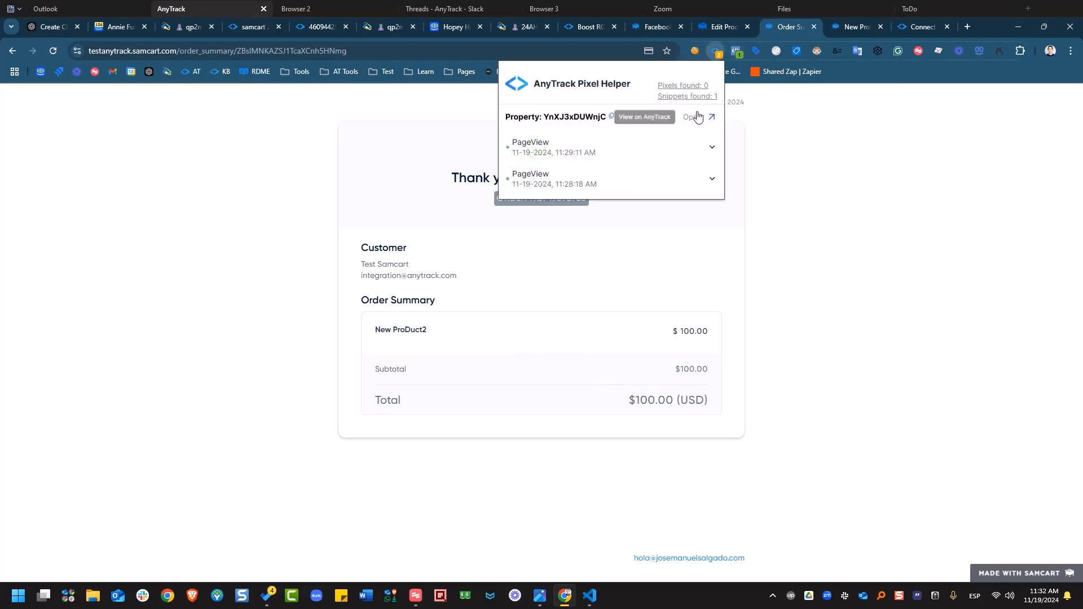
pyautogui.click(702, 97)
pyautogui.click(604, 157)
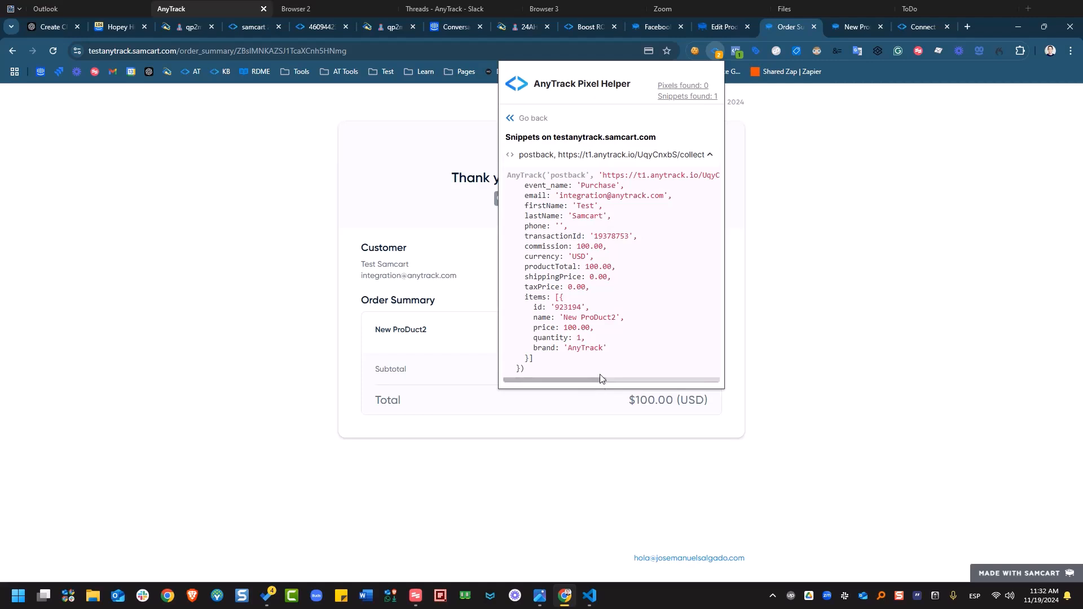
pyautogui.moveTo(600, 379)
pyautogui.mouseDown()
pyautogui.moveTo(654, 380)
pyautogui.moveTo(599, 380)
pyautogui.mouseUp()
pyautogui.click(922, 22)
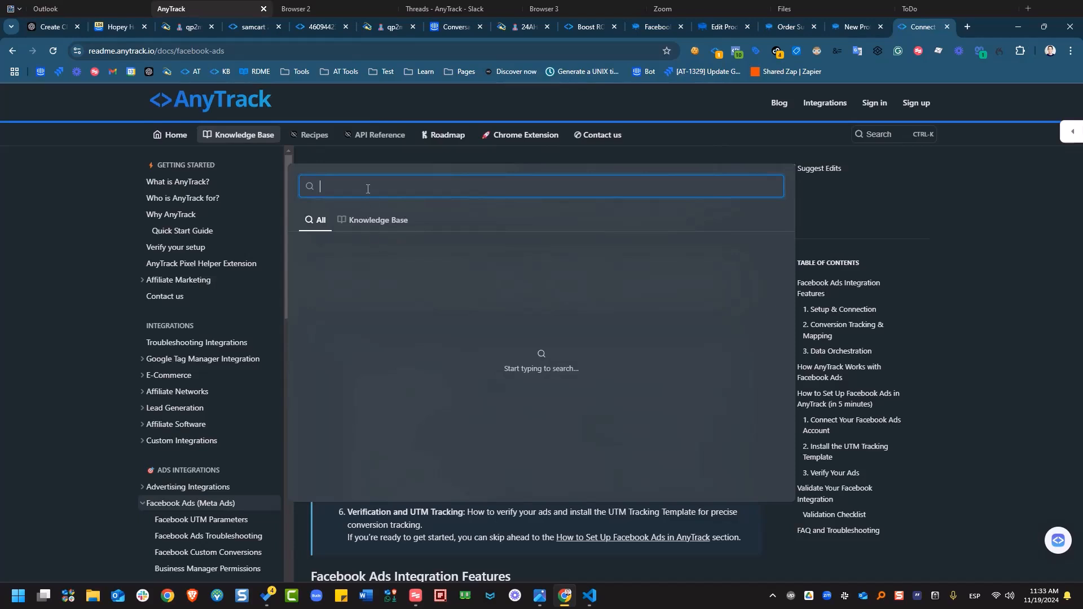
# - Search the docs for 'pixel' and follow the Pixel Helper Extension article's 'here' link to Chrome Web Store
pyautogui.write('pixel')
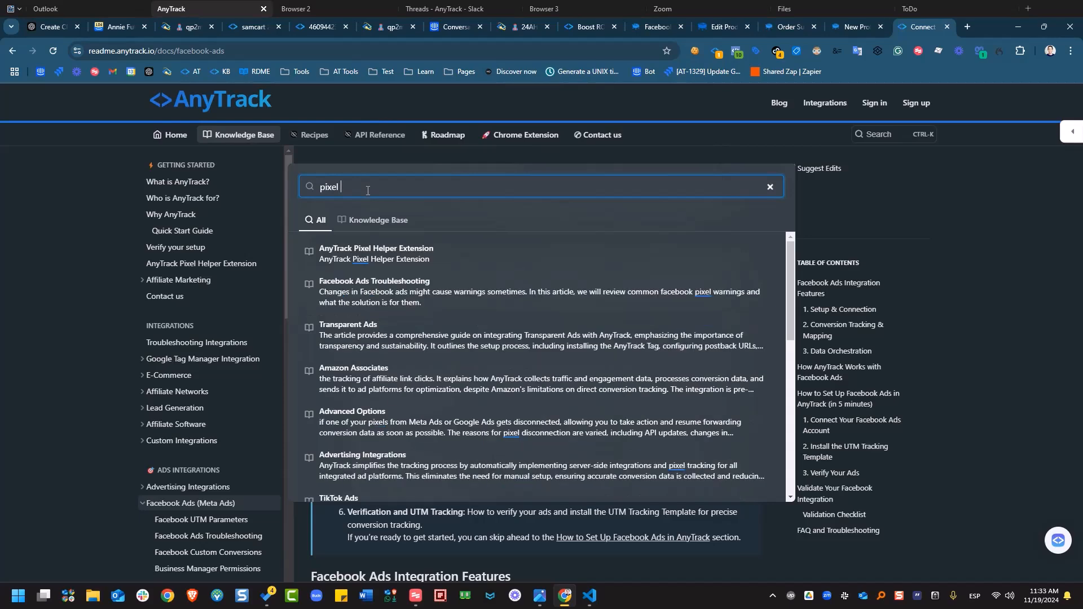
pyautogui.click(443, 259)
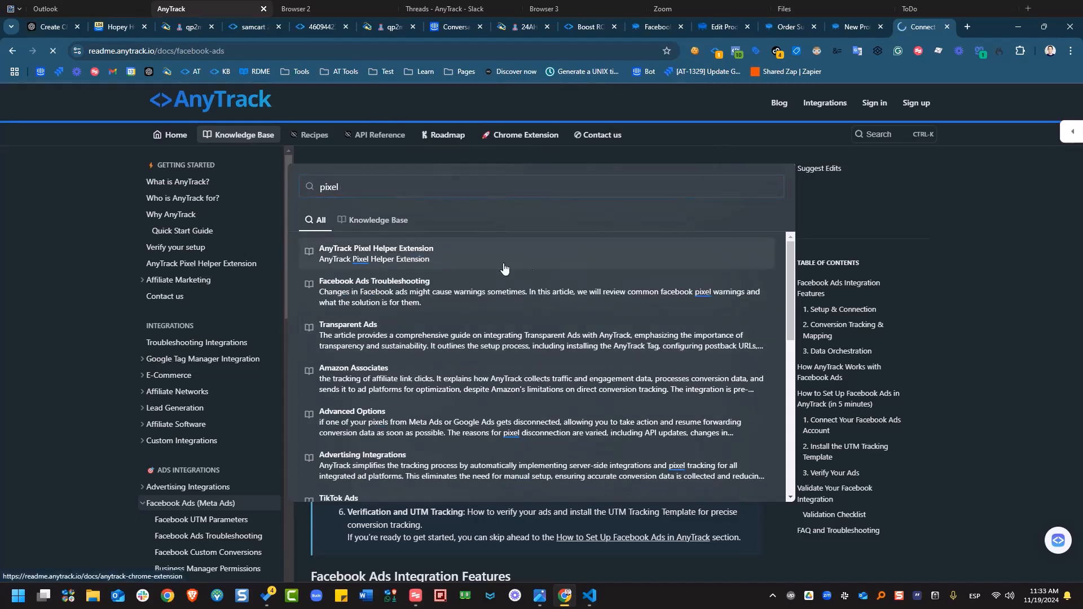
pyautogui.scroll(-3, 745, 266)
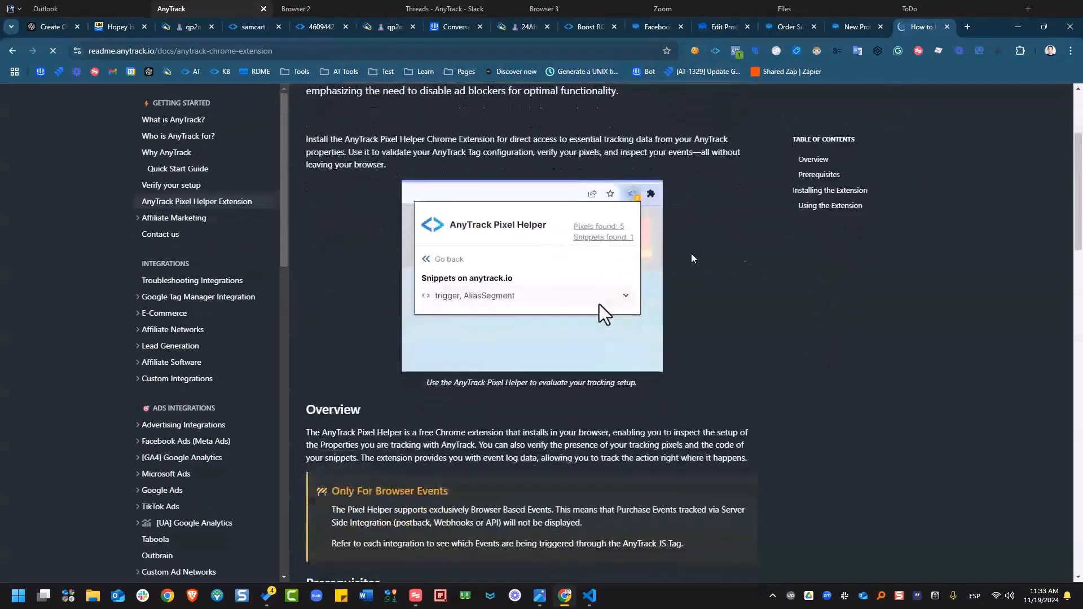
pyautogui.scroll(-3, 357, 420)
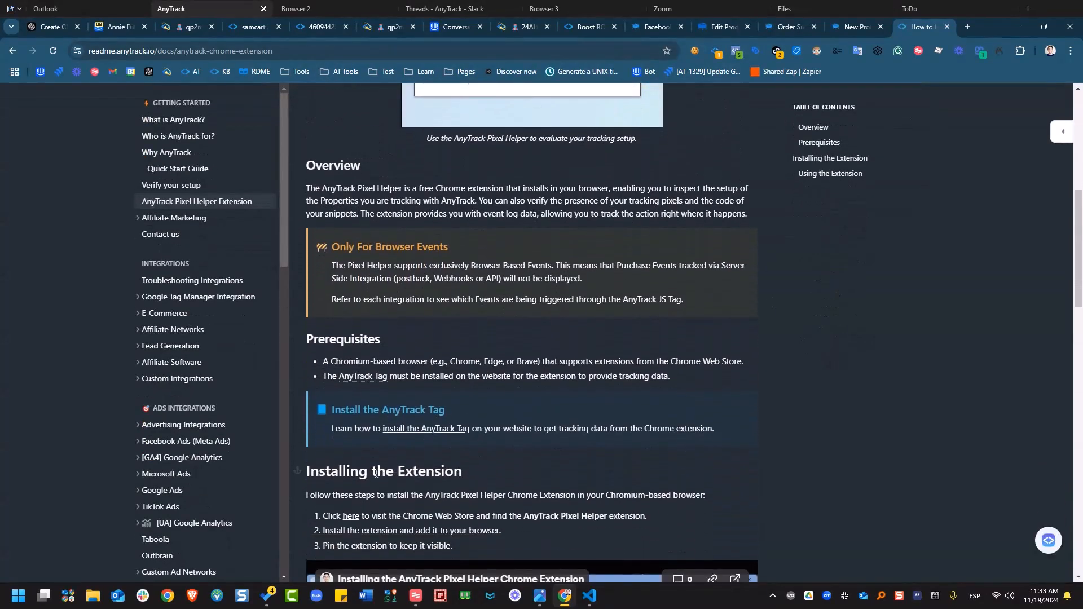
pyautogui.click(360, 519)
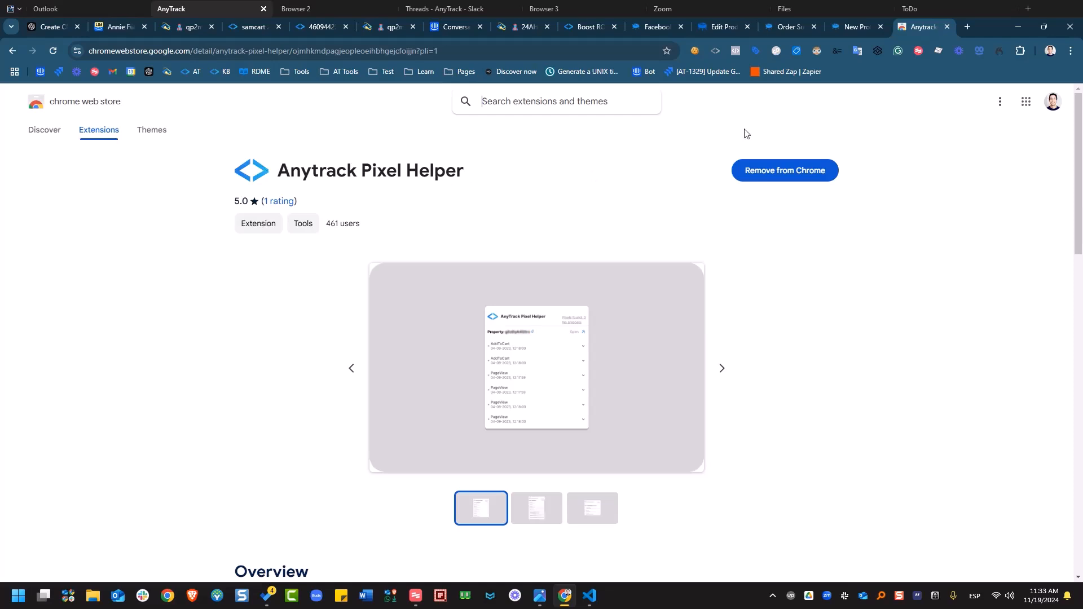
# - List the two pixels, Facebook Pixel and GA4 Pixel, that Pixel Helper detects on the SamCart checkout
pyautogui.click(848, 32)
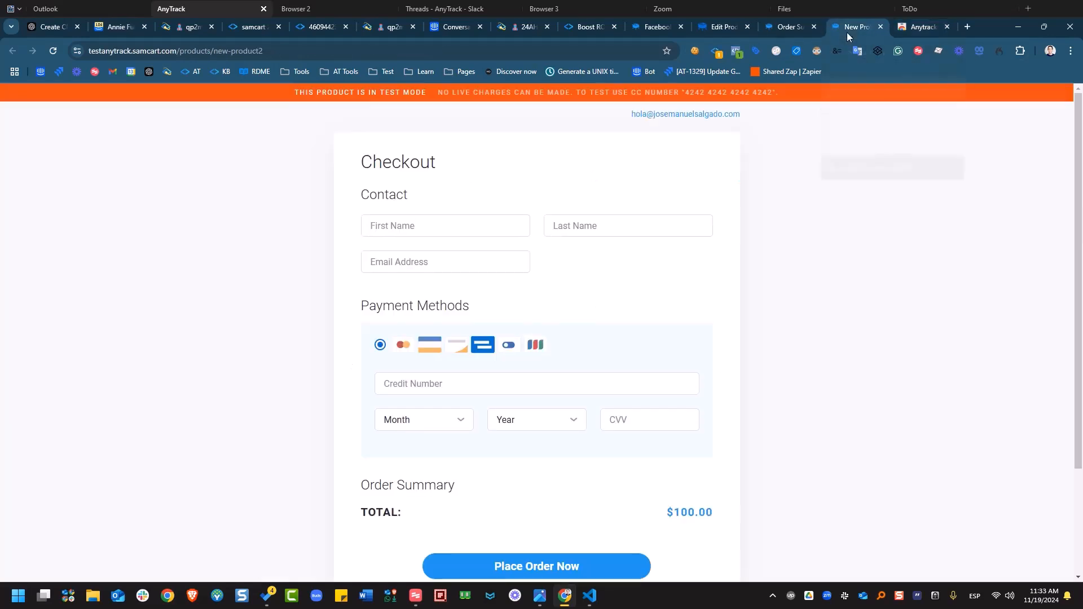
pyautogui.click(716, 52)
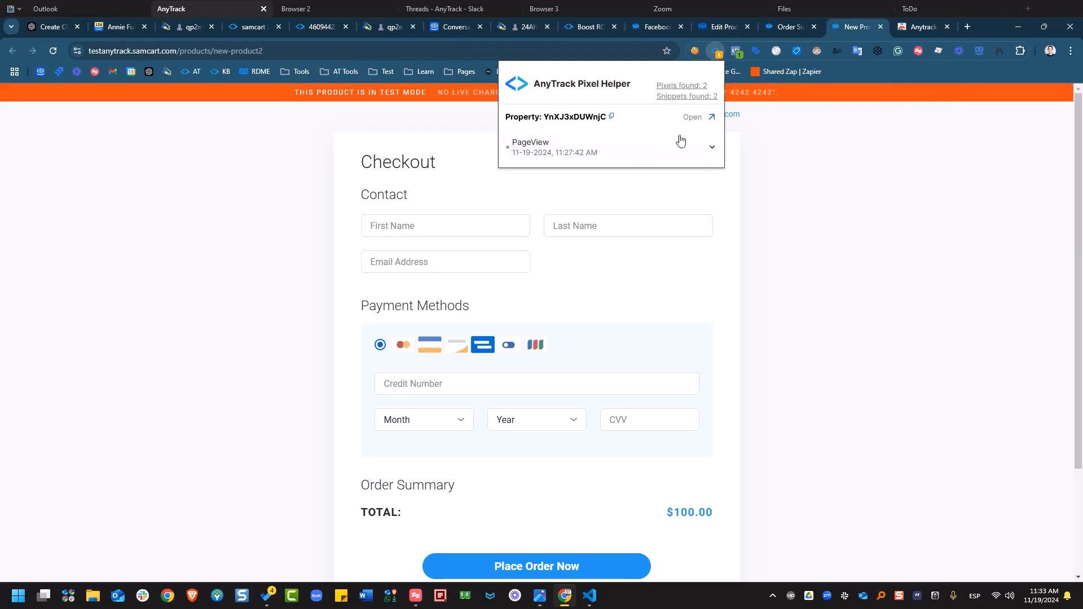
pyautogui.click(681, 86)
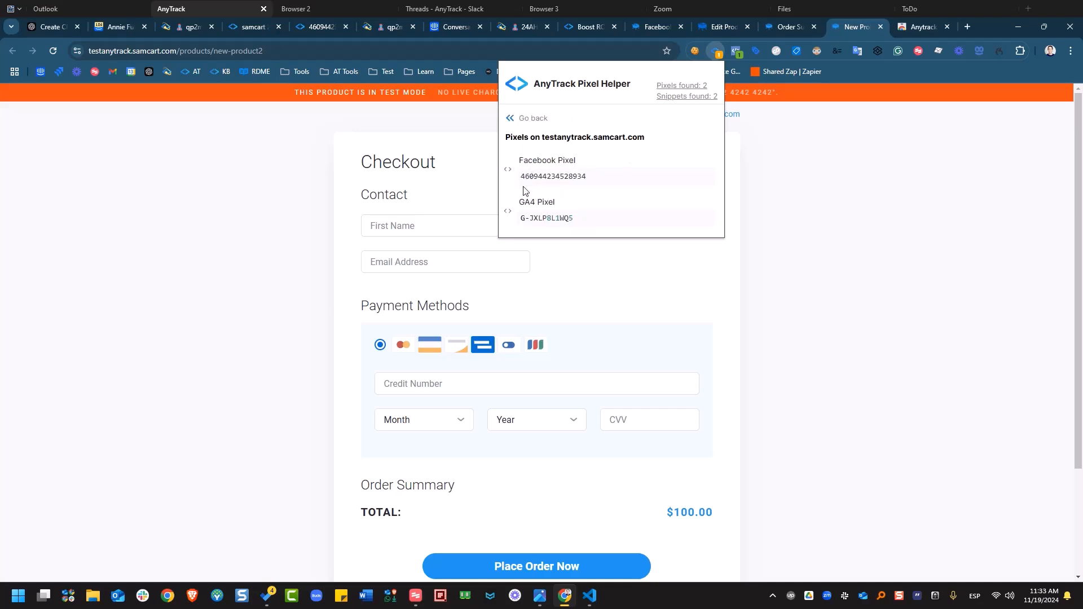